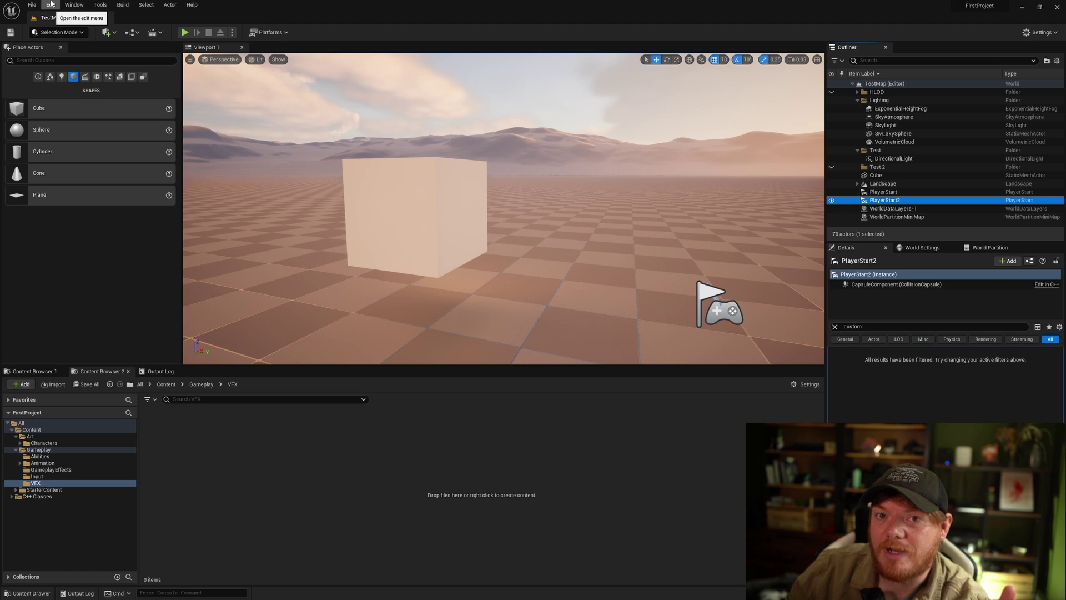
# In the project's rendering settings, set the Custom Depth-Stencil Pass to Enabled with Stencil
pyautogui.click(51, 5)
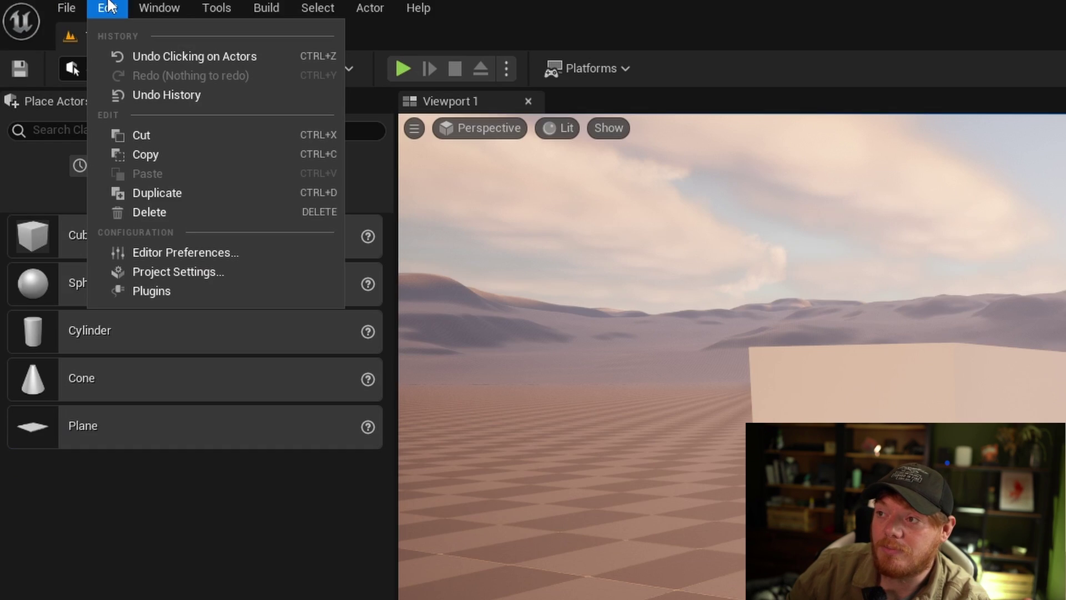
pyautogui.click(208, 272)
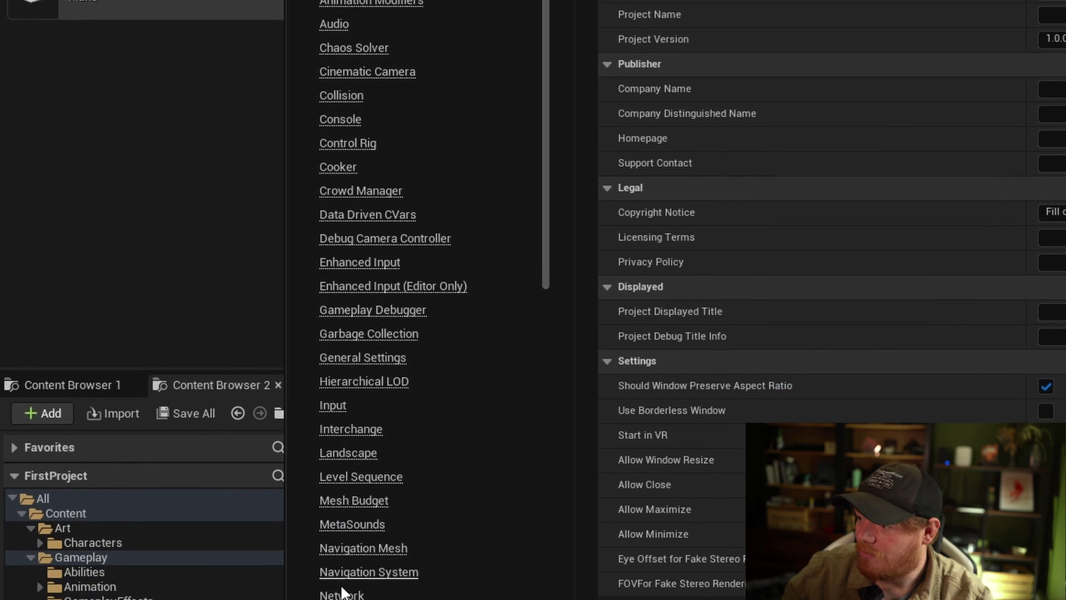
pyautogui.click(338, 537)
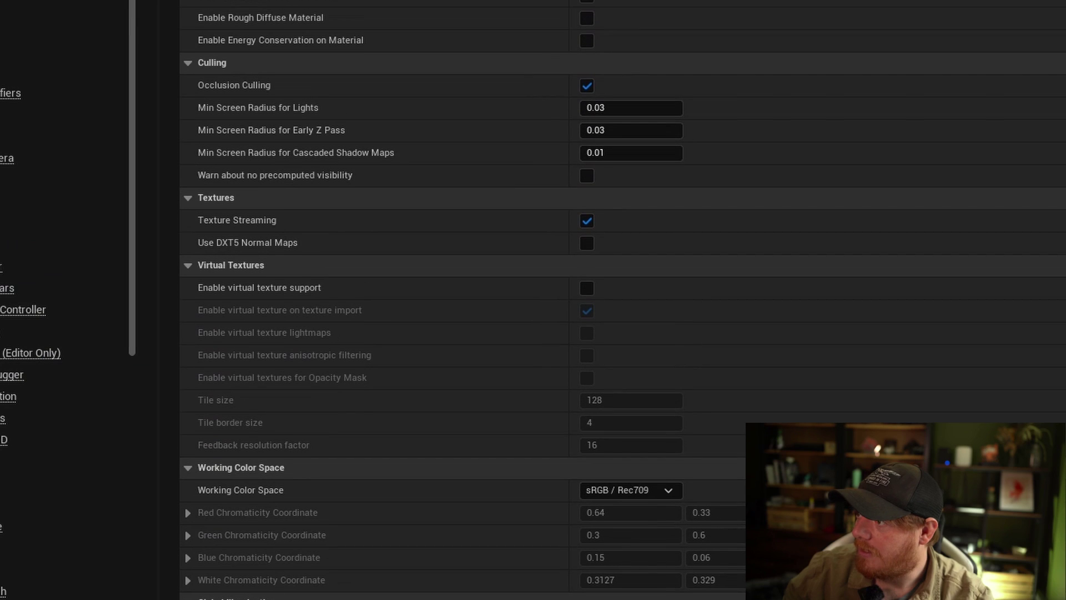
pyautogui.scroll(-15, 622, 300)
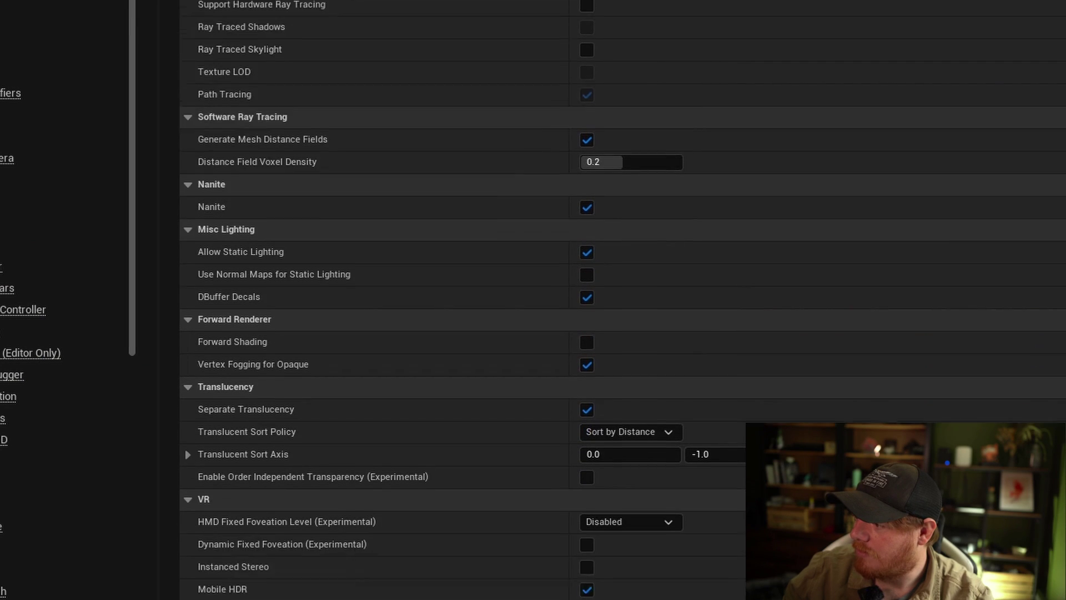
pyautogui.scroll(-3, 368, 387)
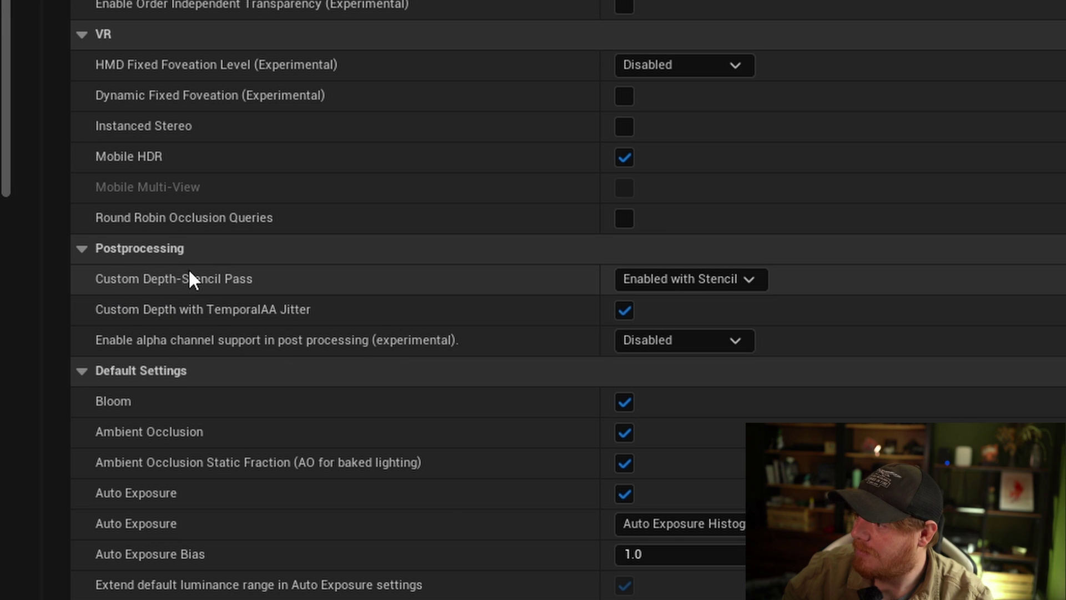
pyautogui.click(654, 280)
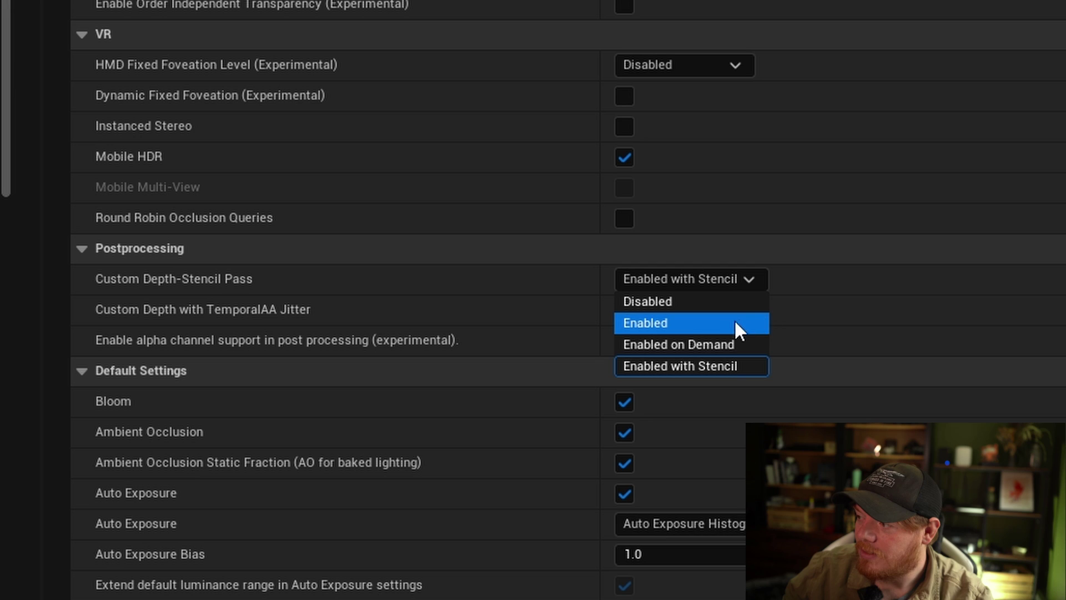
pyautogui.click(641, 367)
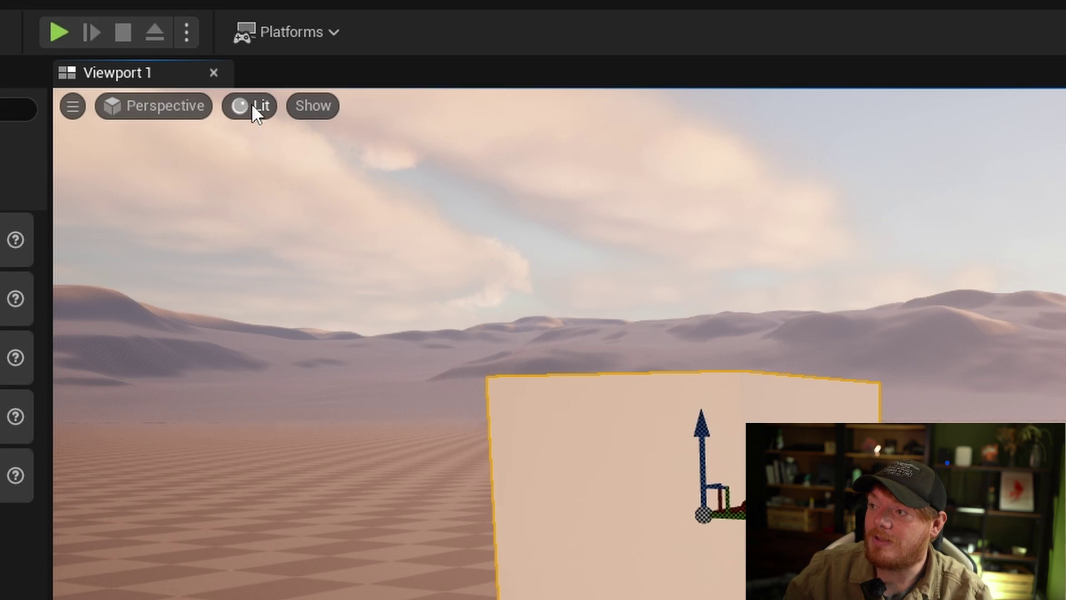
# Switch the viewport to the Custom Stencil buffer visualization and examine the cube in it
pyautogui.click(256, 60)
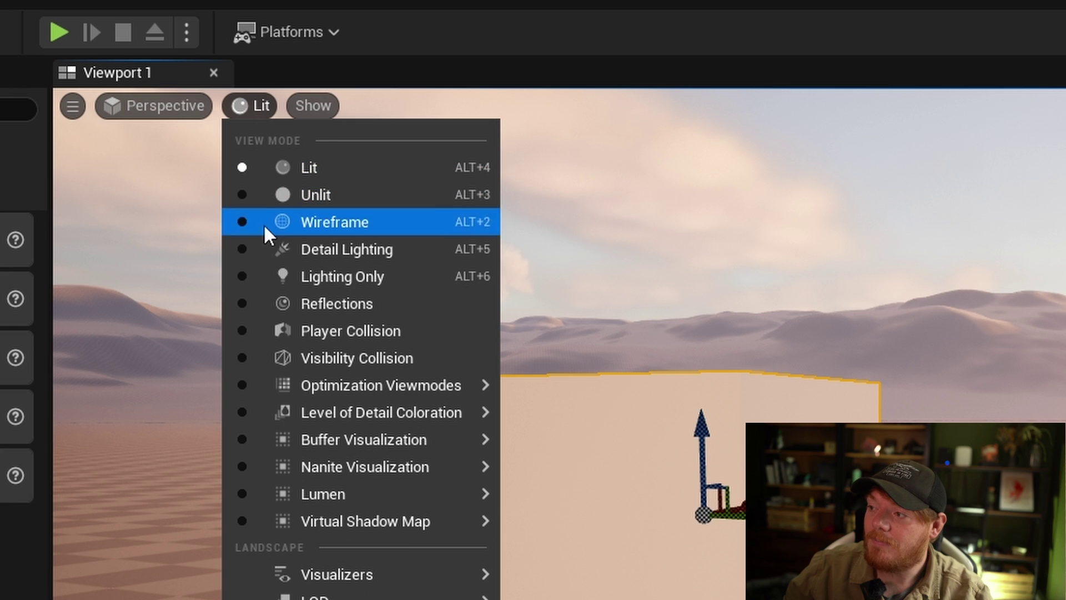
pyautogui.moveTo(365, 434)
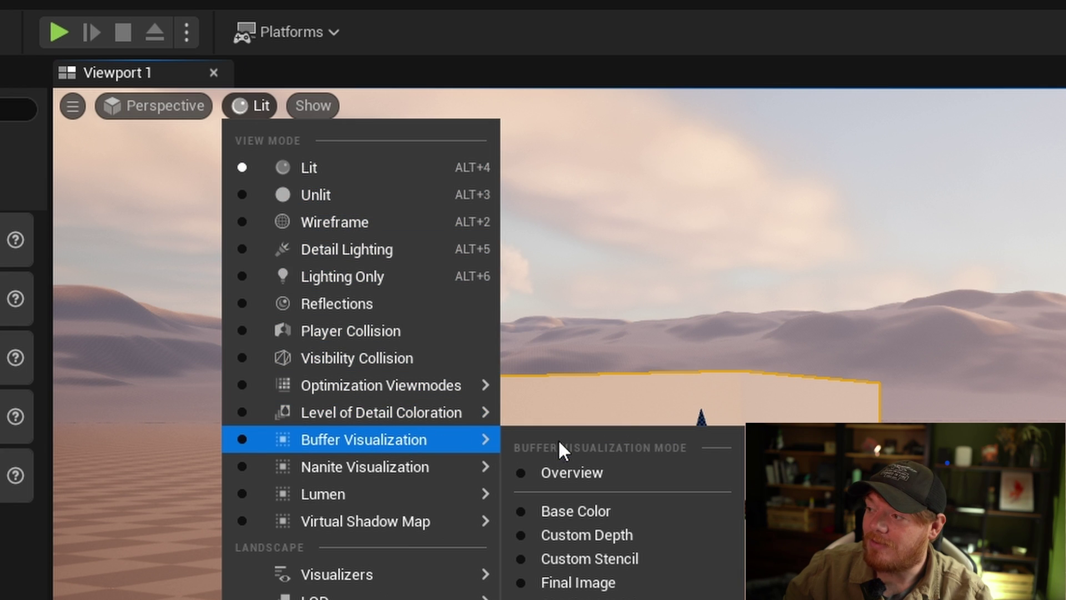
pyautogui.click(611, 558)
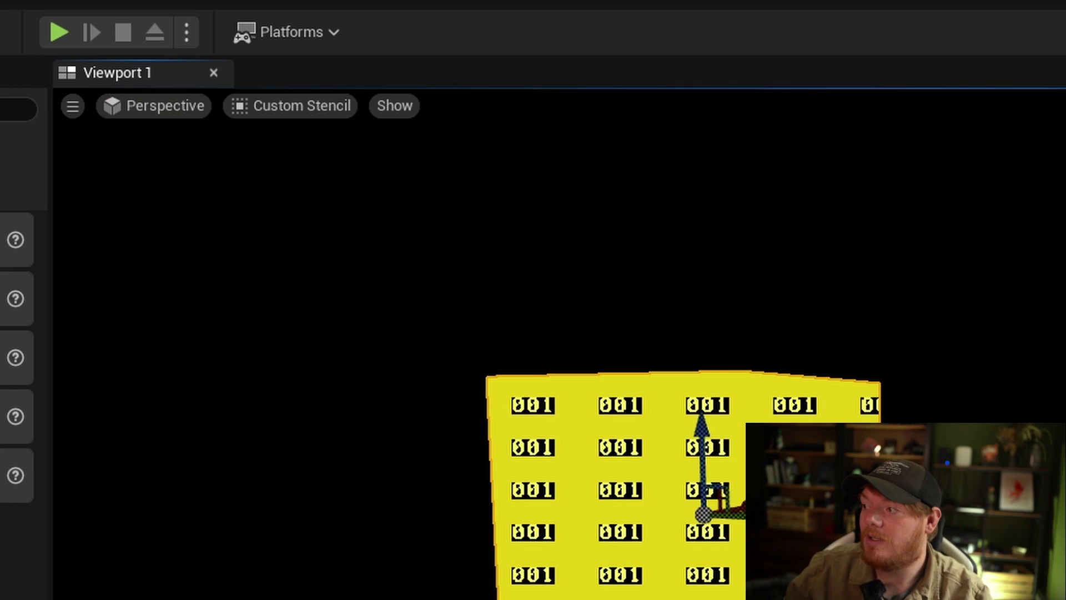
pyautogui.moveTo(533, 299); pyautogui.dragTo(462, 383, button='right')
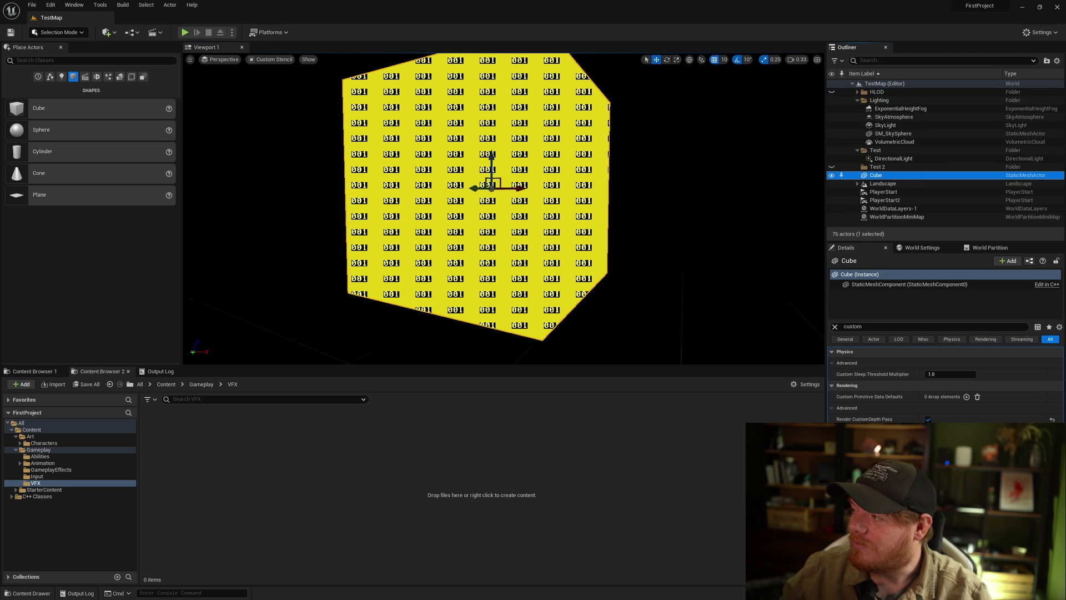
pyautogui.moveTo(719, 240); pyautogui.dragTo(777, 211, button='right')
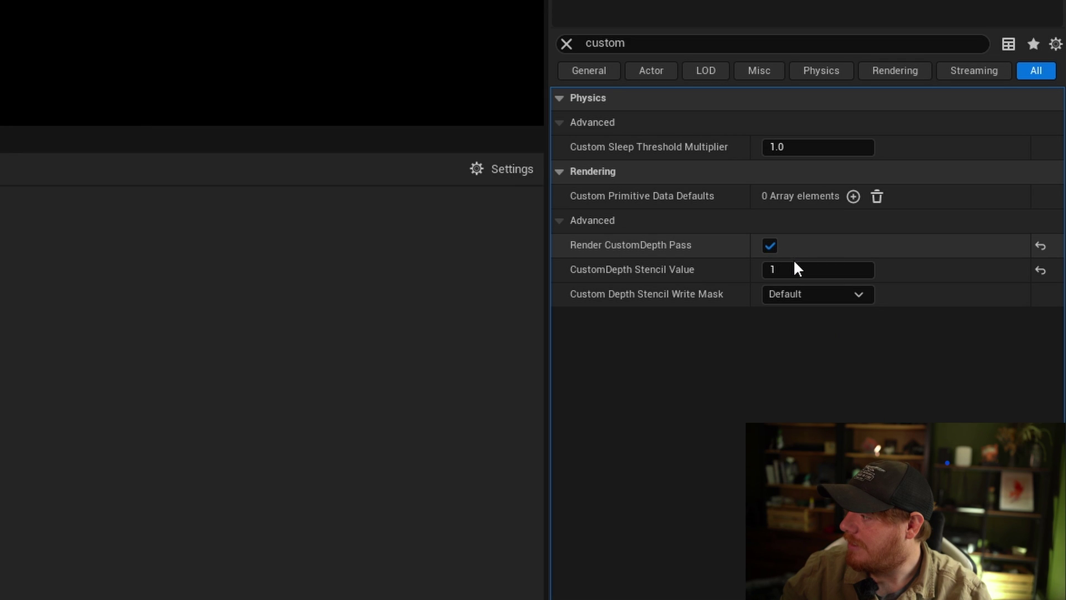
# Set the duplicated cube's CustomDepth Stencil Value to 2 and shift it sideways, partly behind the original cube
pyautogui.click(941, 431)
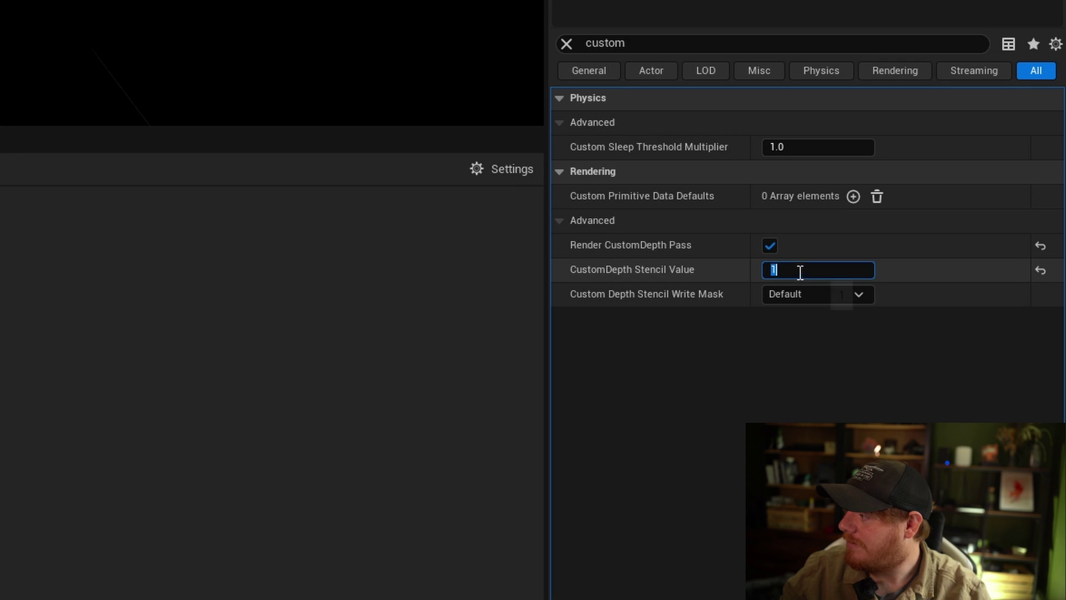
pyautogui.write('2')
pyautogui.press('Return')
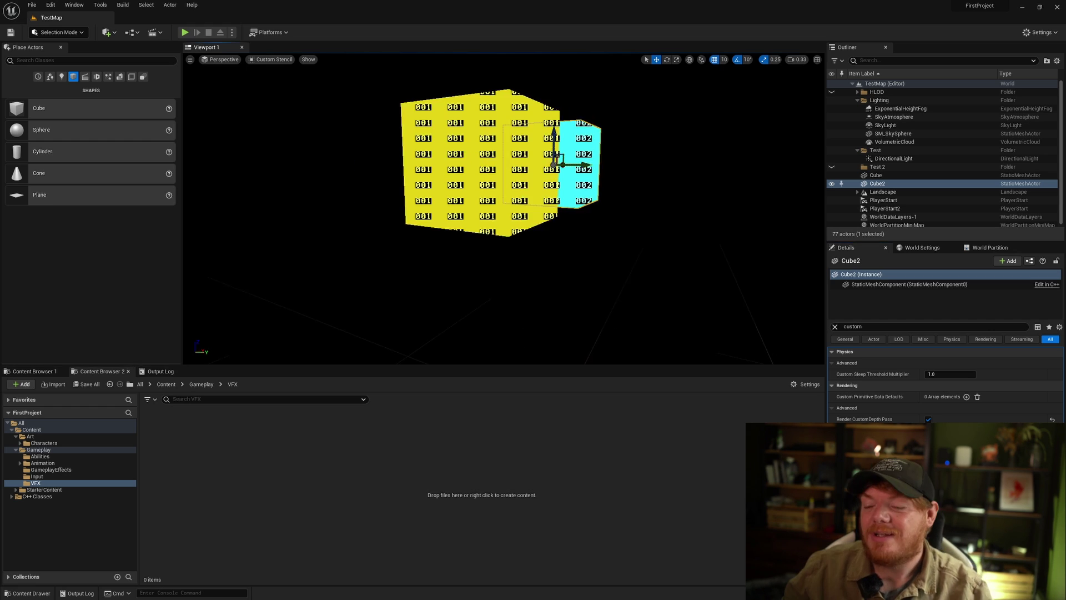
pyautogui.moveTo(481, 109); pyautogui.dragTo(480, 88, button='right')
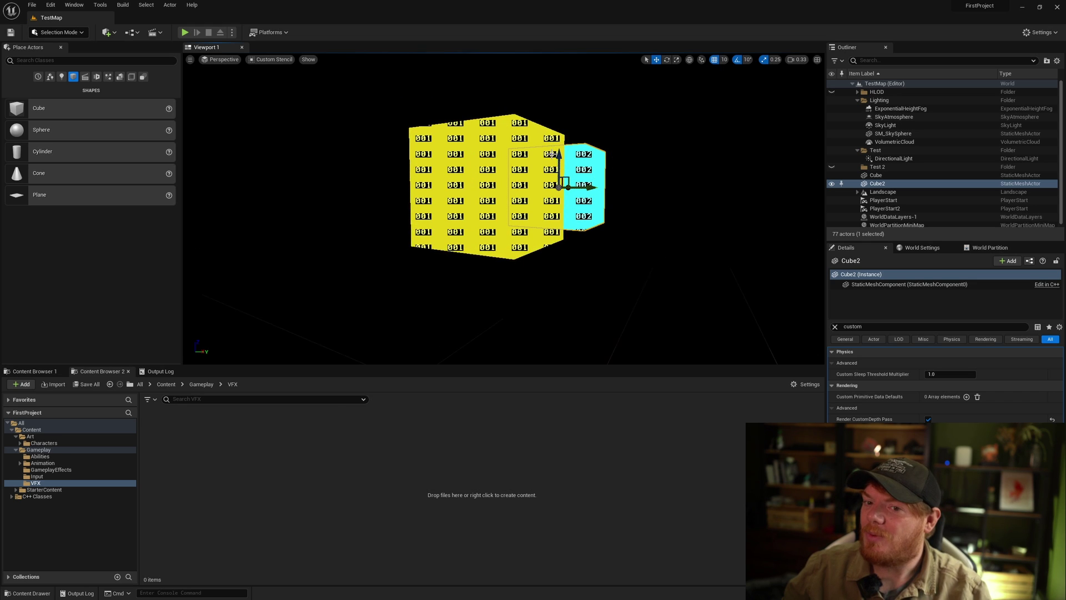
pyautogui.moveTo(567, 185); pyautogui.dragTo(496, 230)
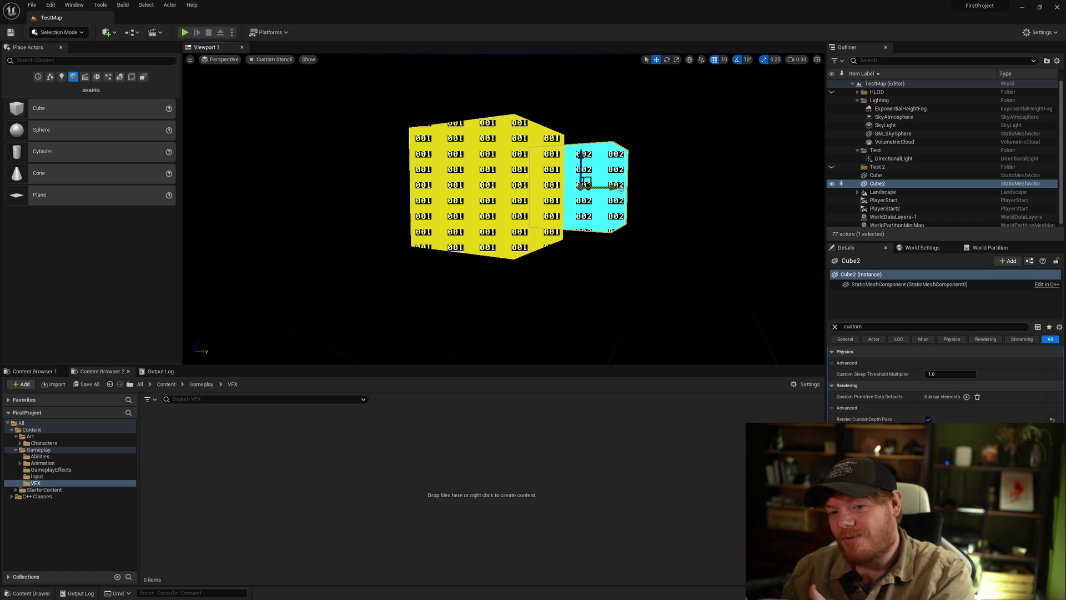
# Create a new material named M_PostProcess_Glitch in the Gameplay/VFX folder
pyautogui.click(198, 386)
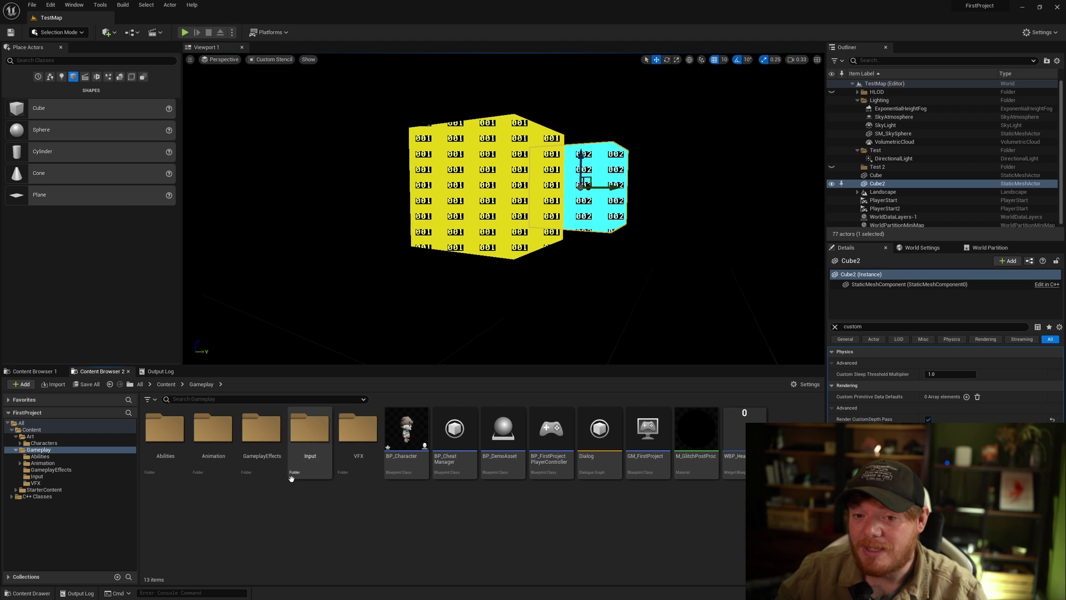
pyautogui.hotkey('alt', 'Left')
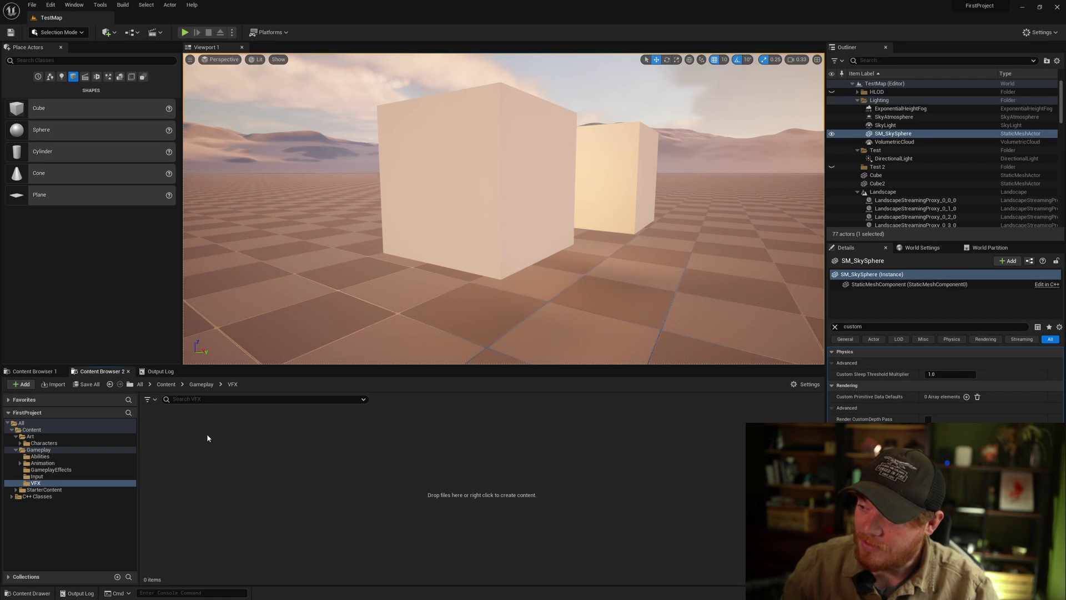
pyautogui.rightClick(232, 436)
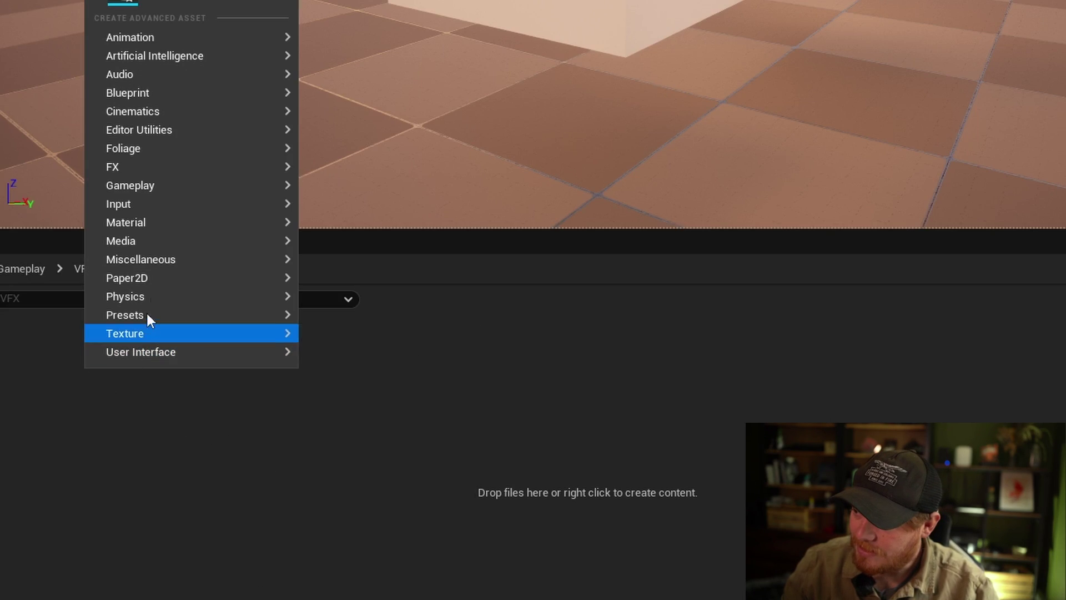
pyautogui.moveTo(275, 361)
pyautogui.click(396, 238)
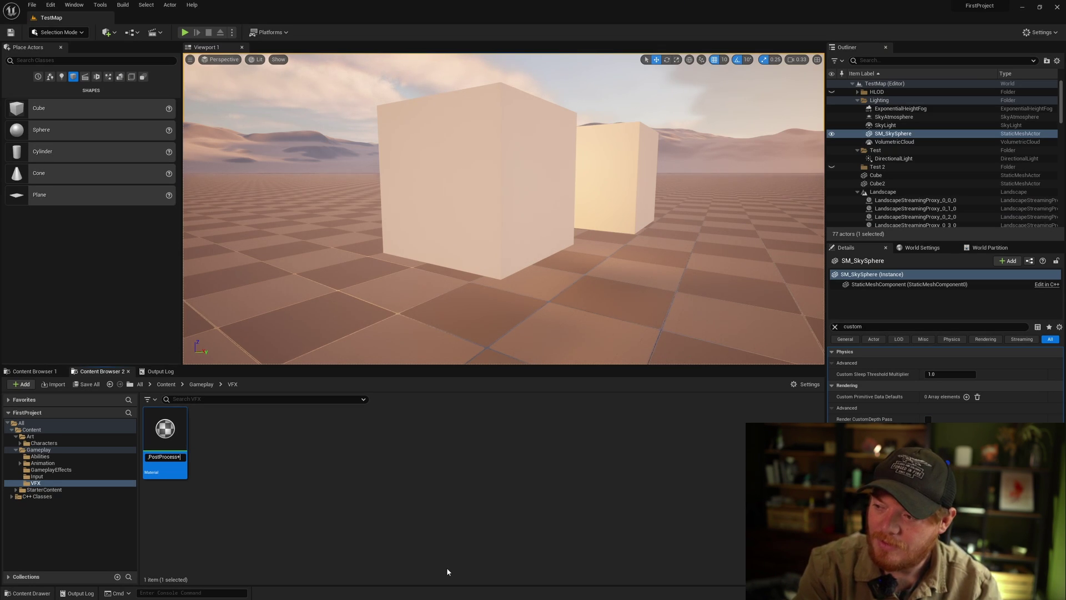
pyautogui.write('M_PostProcess_Glitch')
pyautogui.click(447, 572)
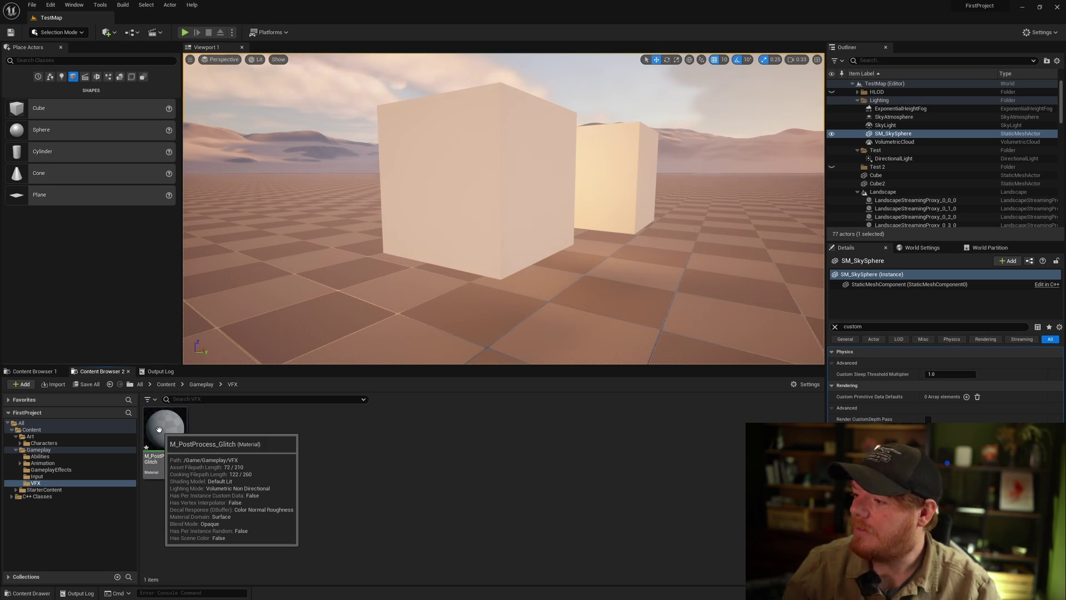
# Open the M_PostProcess_Glitch material, set its Material Domain to Post Process, and return to the level
pyautogui.doubleClick(160, 433)
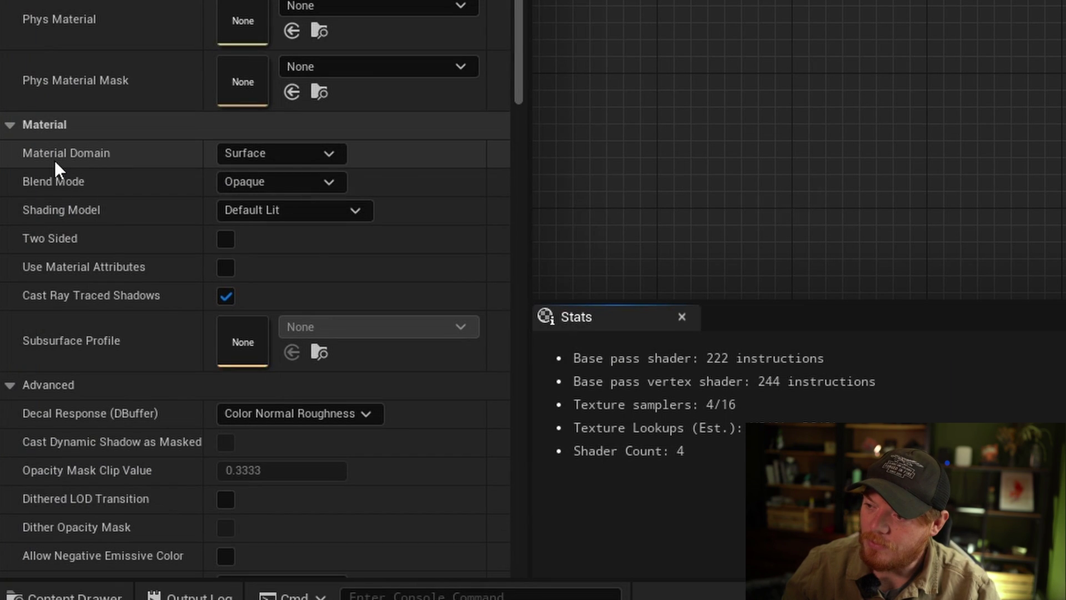
pyautogui.click(252, 161)
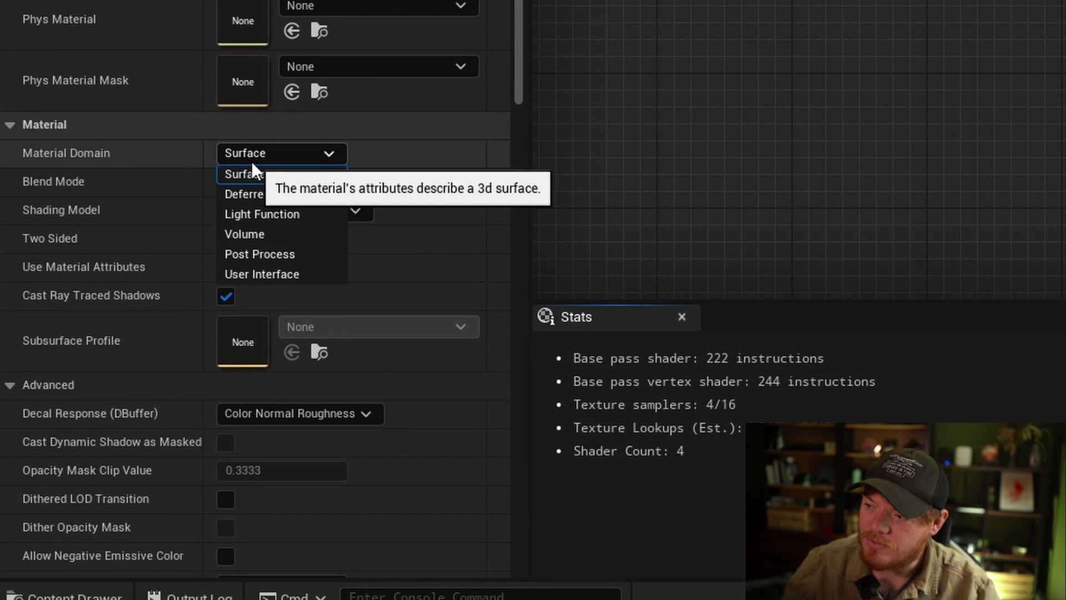
pyautogui.click(280, 253)
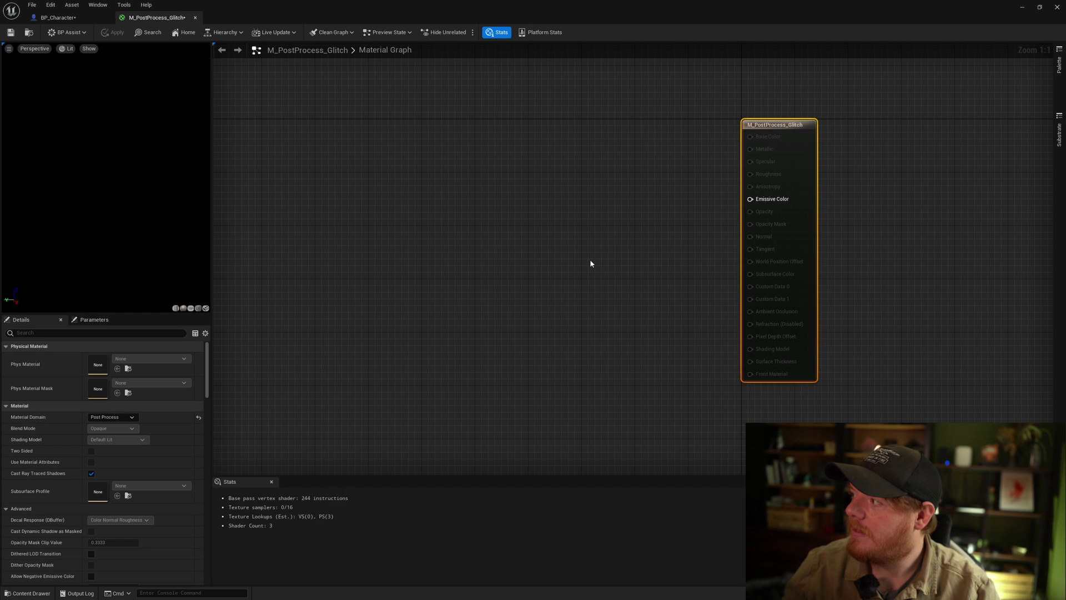
pyautogui.click(590, 264)
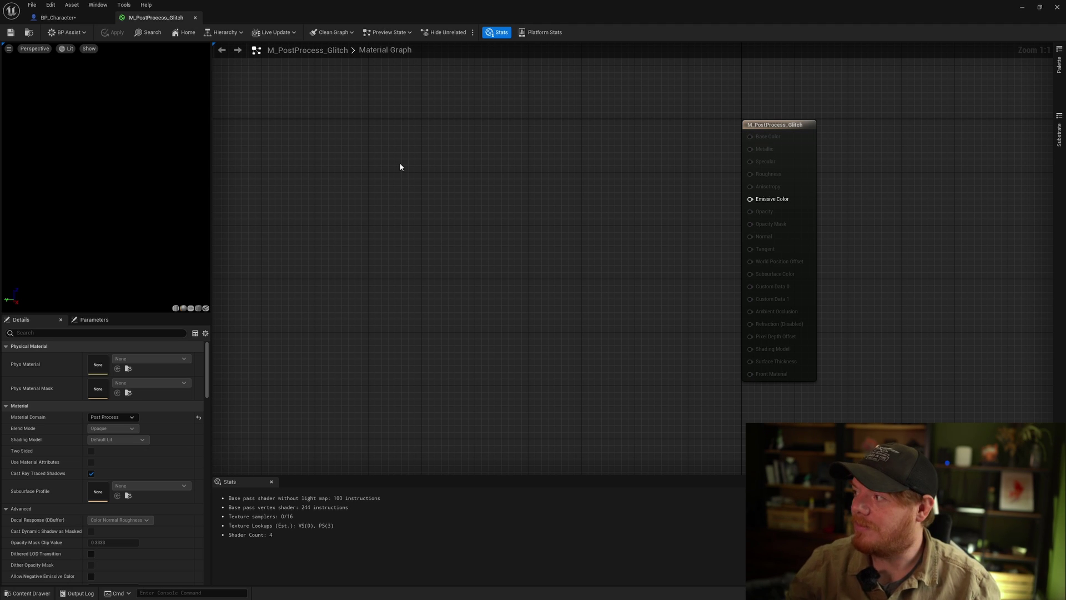
pyautogui.doubleClick(430, 3)
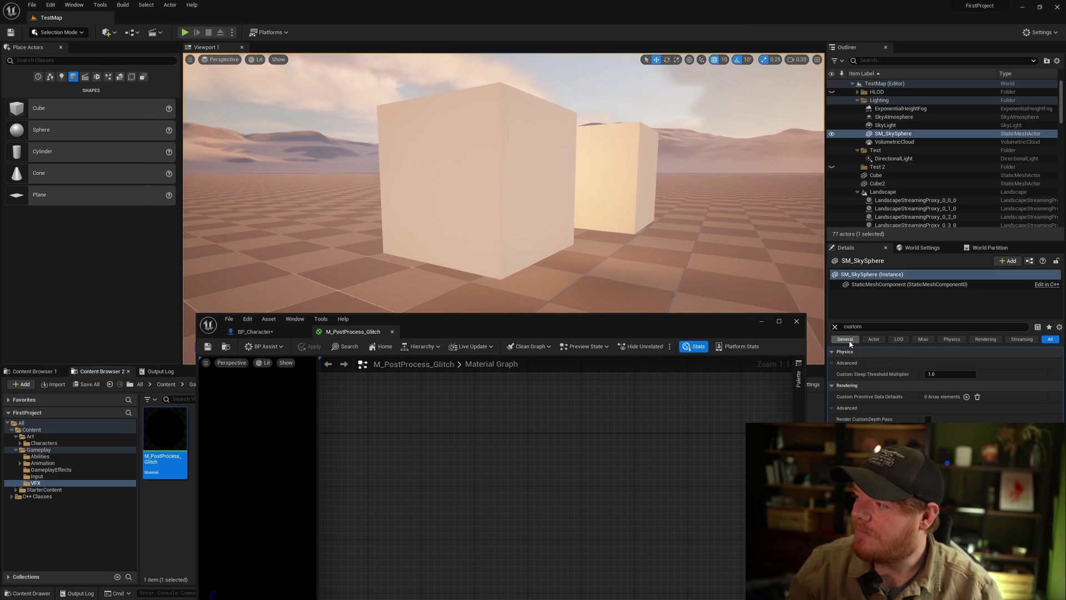
pyautogui.click(761, 320)
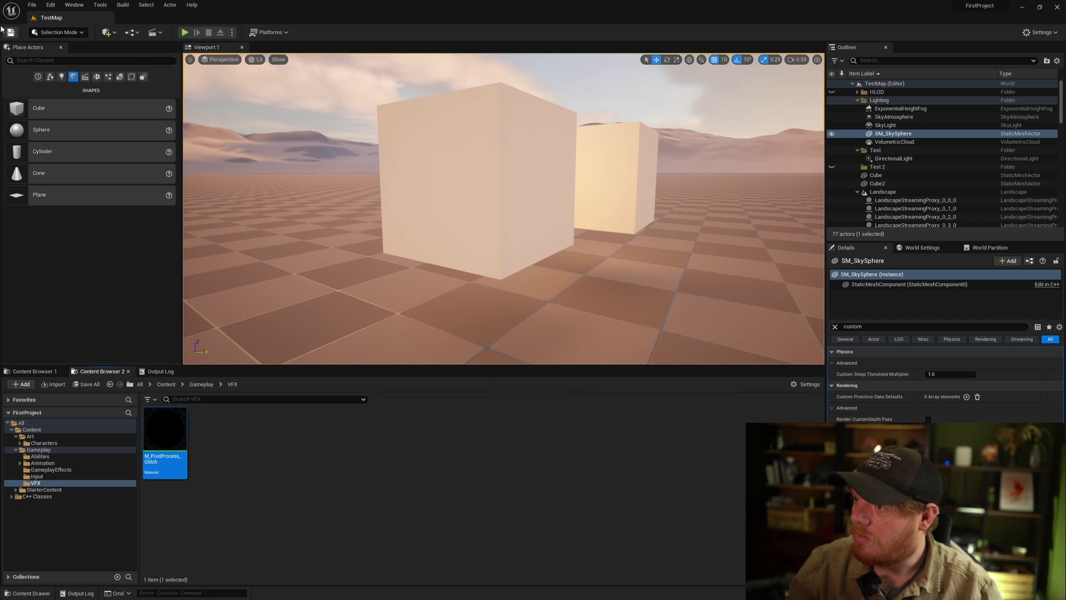
# Find the Post Process Volume among the placeable actors and place one in the level near the cubes
pyautogui.click(131, 77)
pyautogui.write('pos')
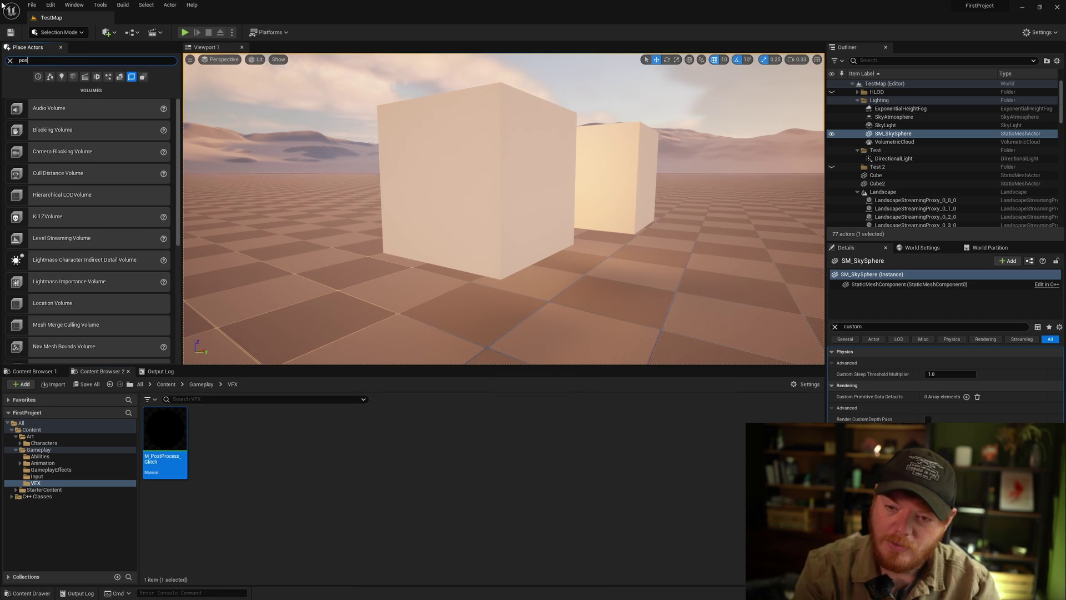
pyautogui.write('tpro')
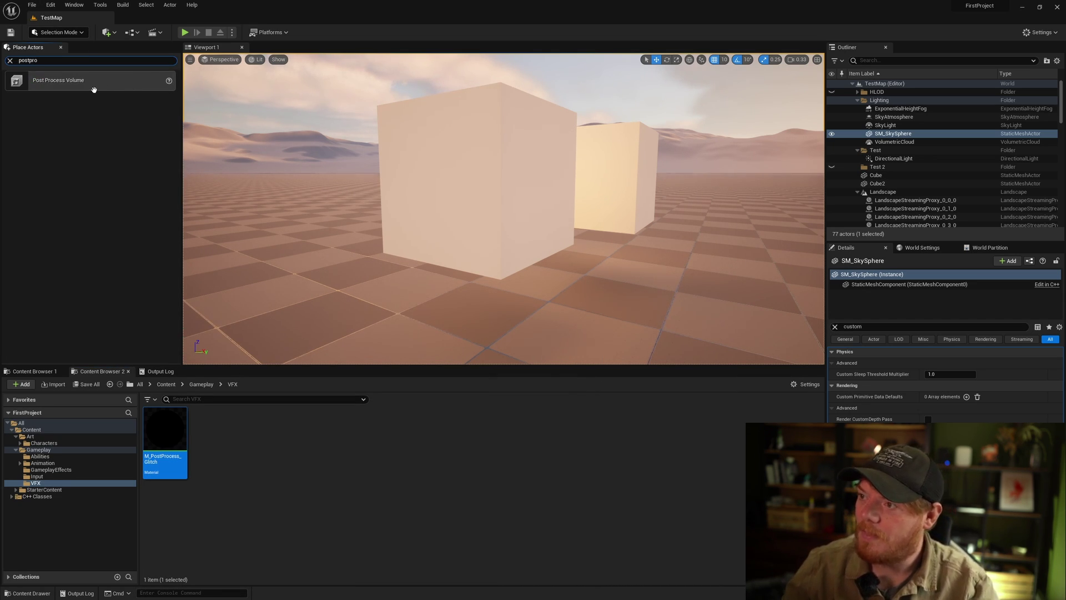
pyautogui.moveTo(388, 293); pyautogui.dragTo(389, 292)
# Enable Infinite Extent (Unbound) on the post process volume
pyautogui.click(908, 323)
pyautogui.write('un')
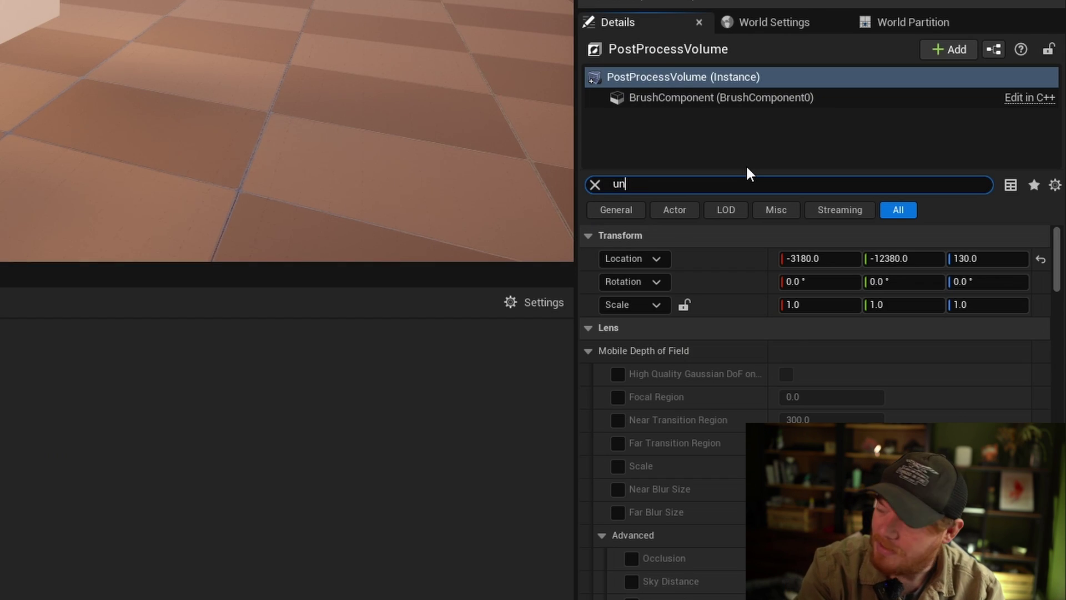
pyautogui.write('bound')
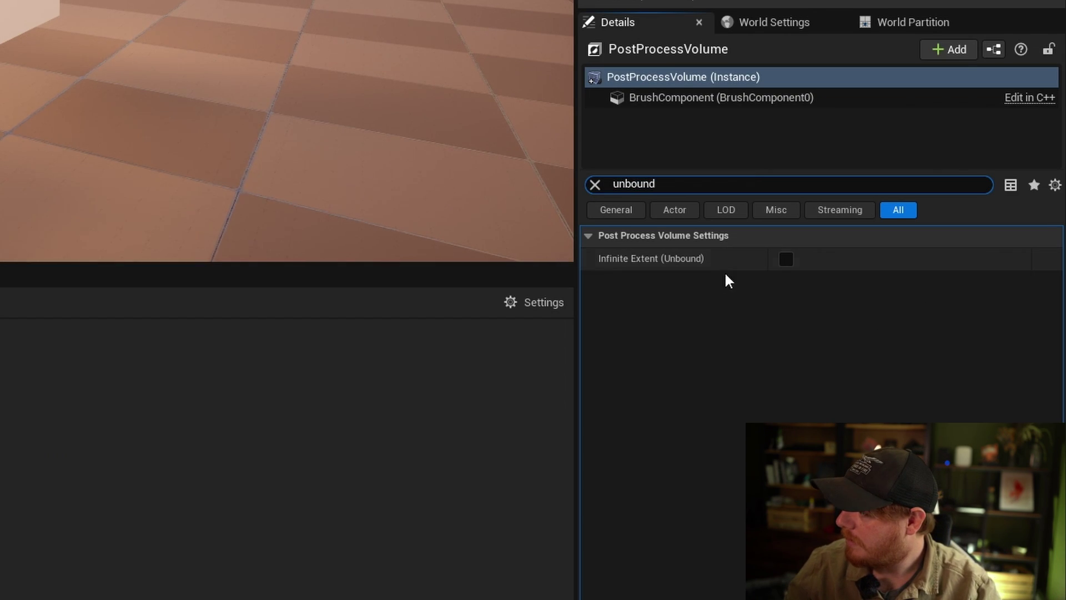
pyautogui.click(783, 258)
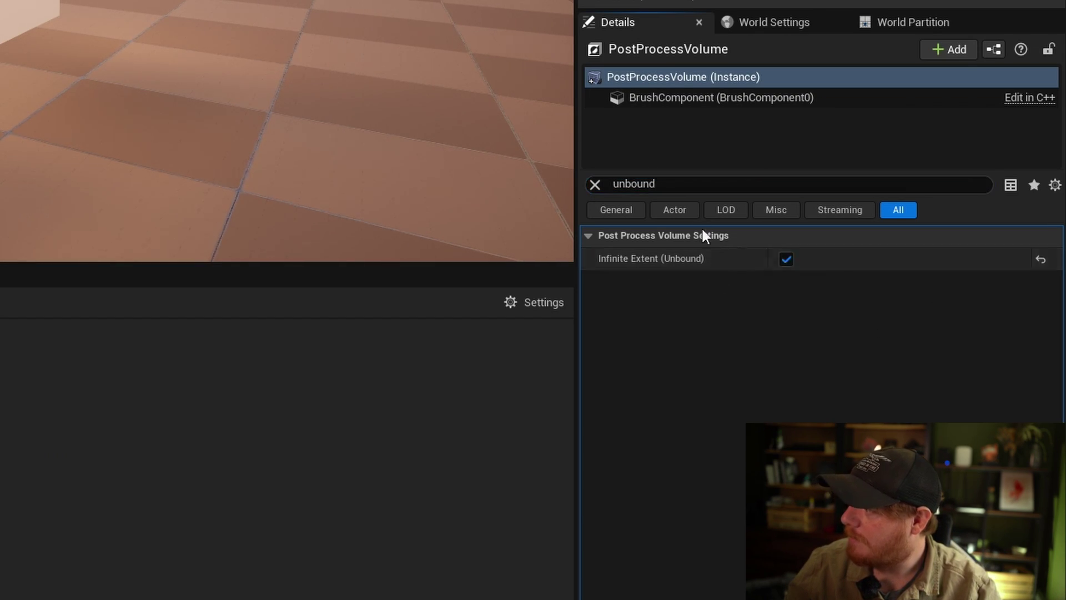
# Add an asset reference to the volume's Post Process Materials array and assign M_PostProcess_Glitch to it
pyautogui.click(594, 185)
pyautogui.moveTo(1057, 258); pyautogui.dragTo(1060, 528)
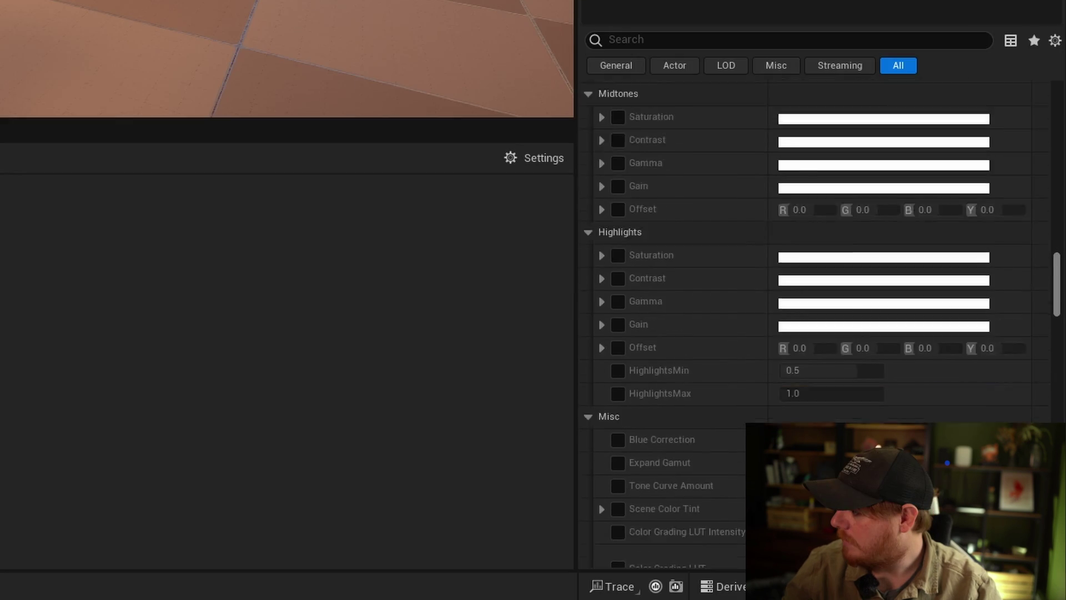
pyautogui.moveTo(1059, 388)
pyautogui.mouseDown()
pyautogui.moveTo(1054, 357)
pyautogui.moveTo(1054, 381)
pyautogui.mouseUp()
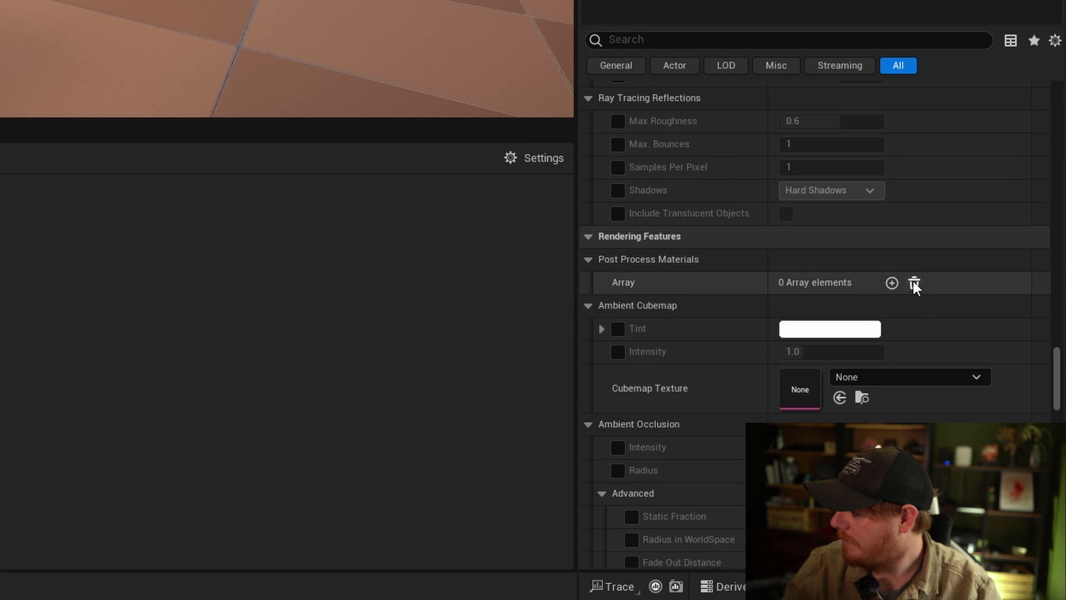
pyautogui.click(891, 282)
pyautogui.click(827, 305)
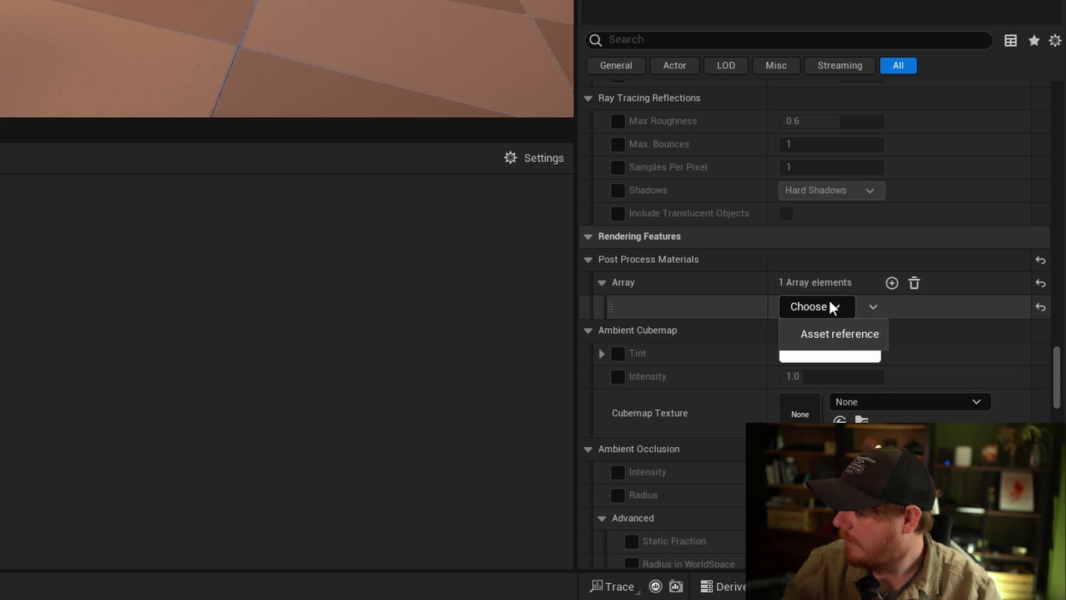
pyautogui.click(832, 333)
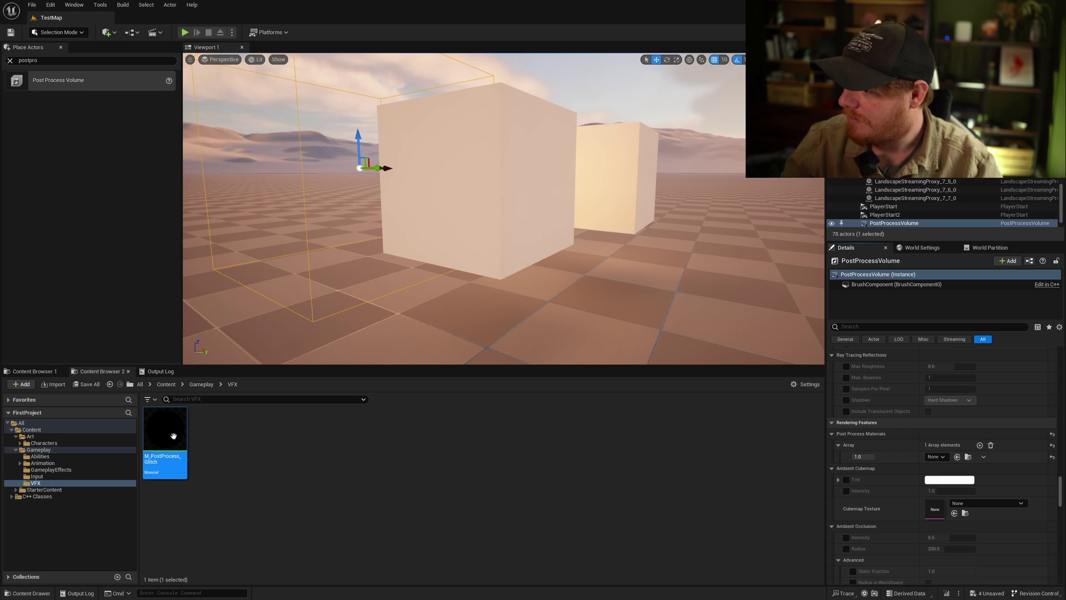
pyautogui.moveTo(165, 439); pyautogui.dragTo(928, 457)
pyautogui.moveTo(586, 263); pyautogui.dragTo(607, 265, button='right')
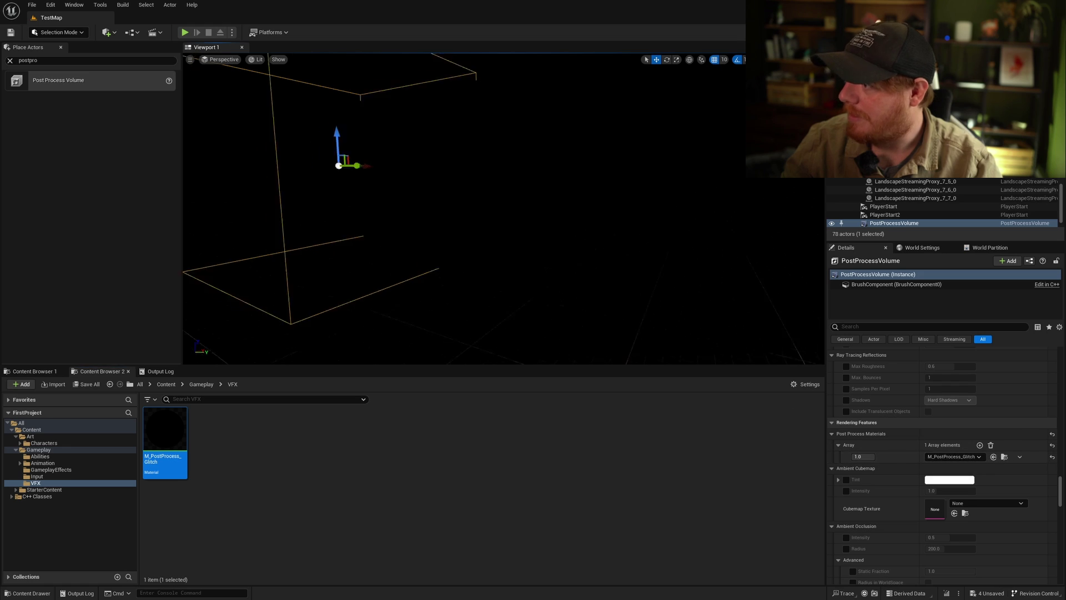
pyautogui.rightClick(585, 263)
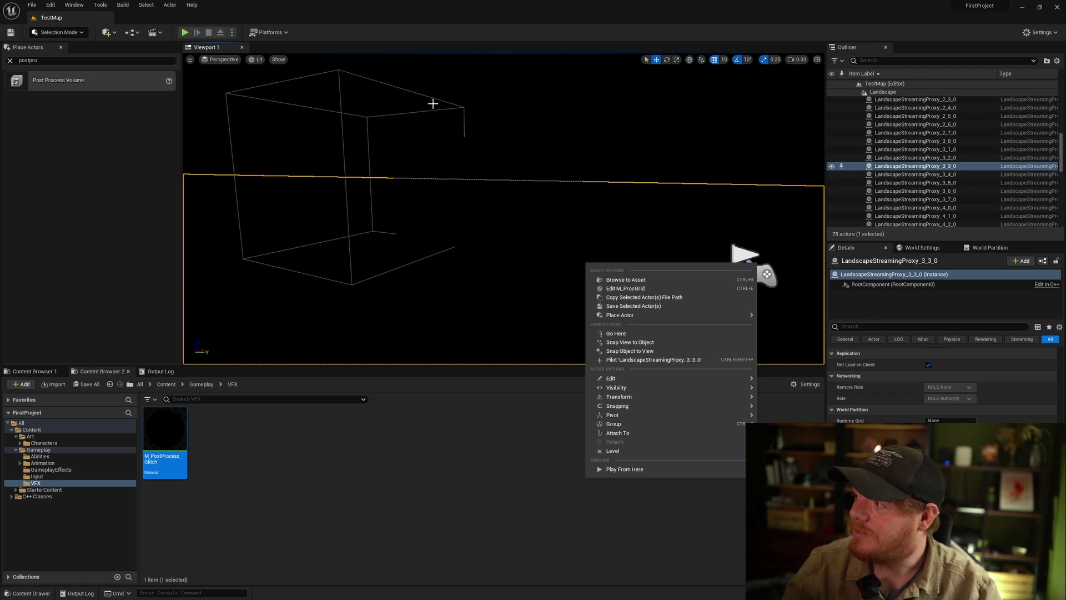
pyautogui.click(153, 223)
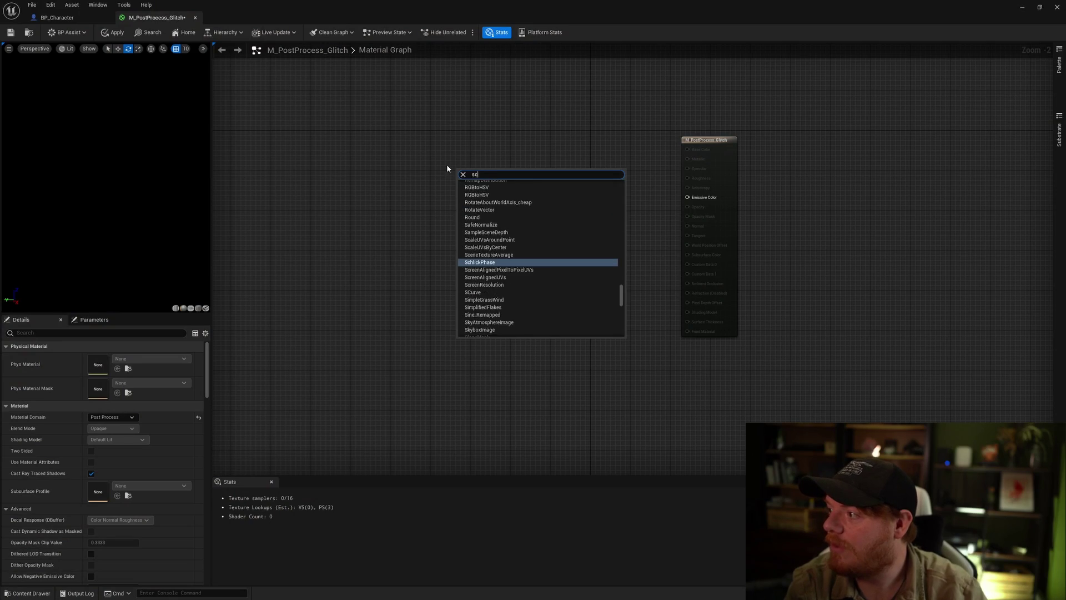
# Add a ScreenPosition node, connect its ViewportUV output to Emissive Color, and apply the material
pyautogui.write('pos')
pyautogui.press('Return')
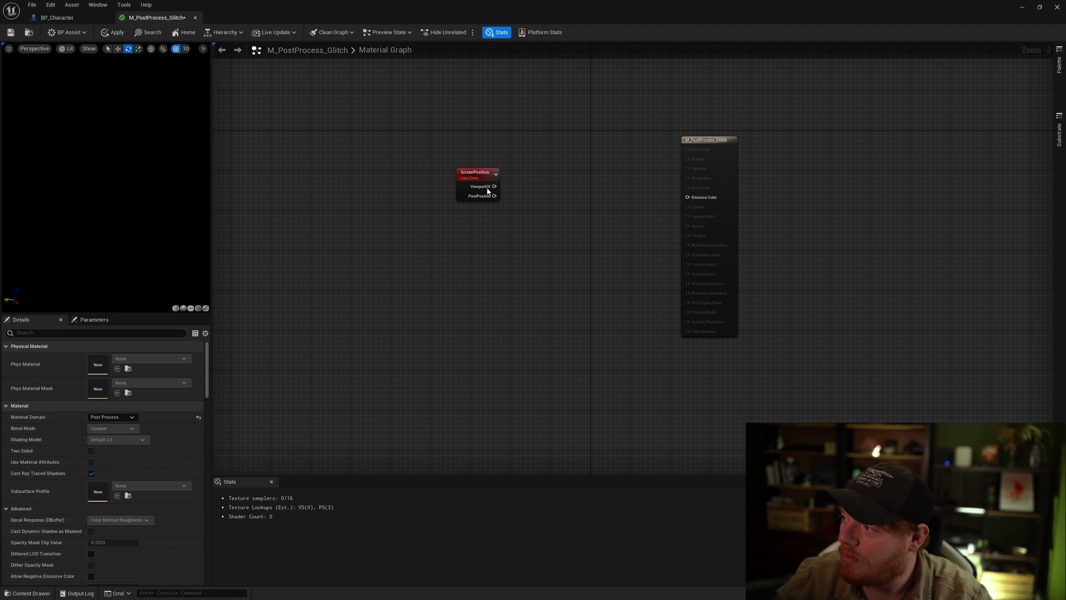
pyautogui.moveTo(492, 191); pyautogui.dragTo(691, 222)
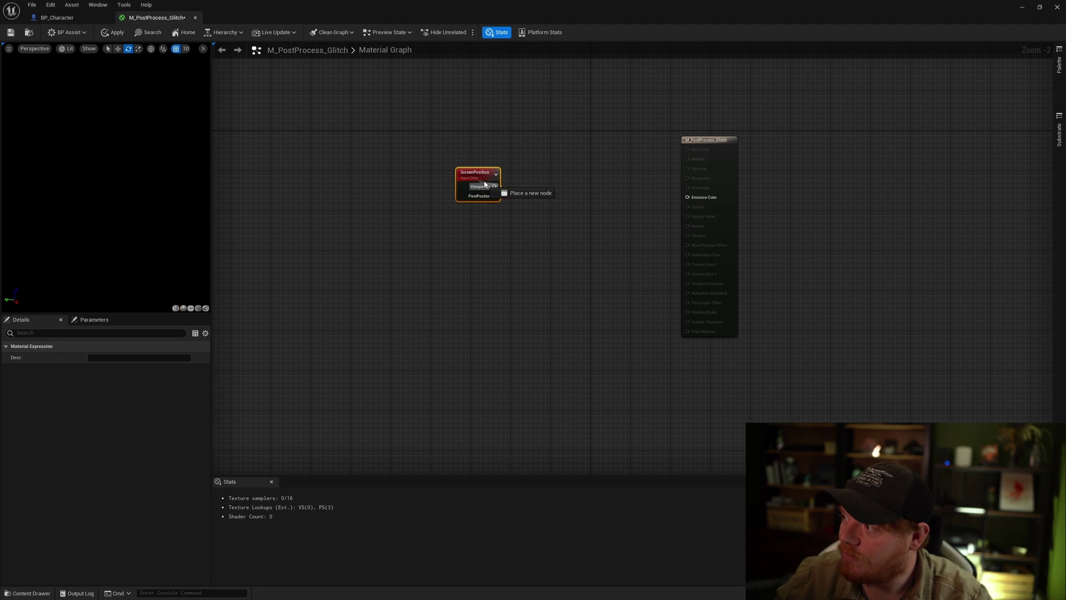
pyautogui.moveTo(698, 204); pyautogui.dragTo(698, 199)
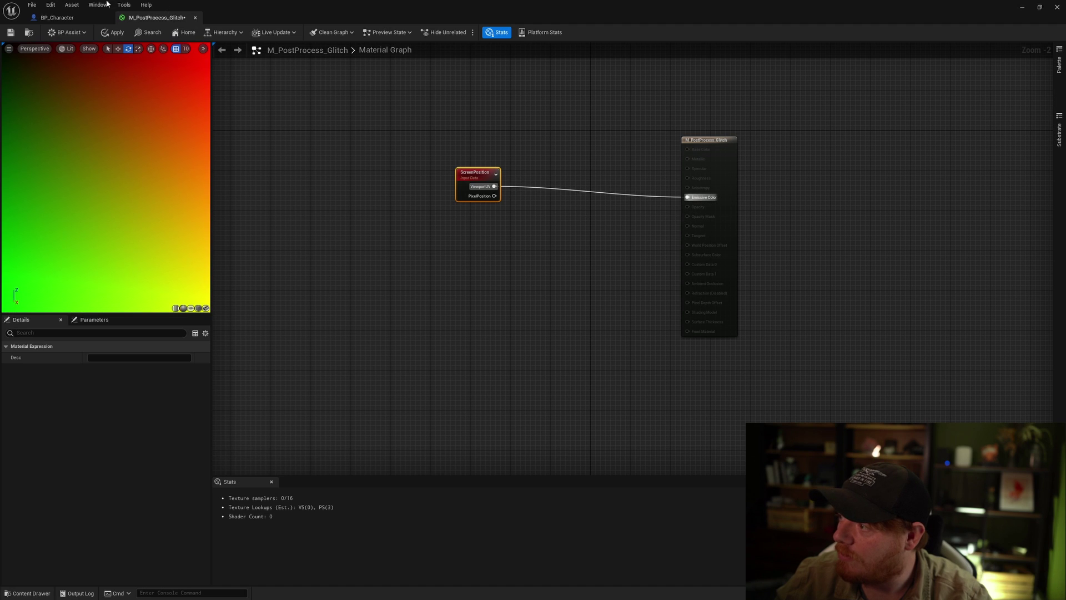
pyautogui.click(114, 32)
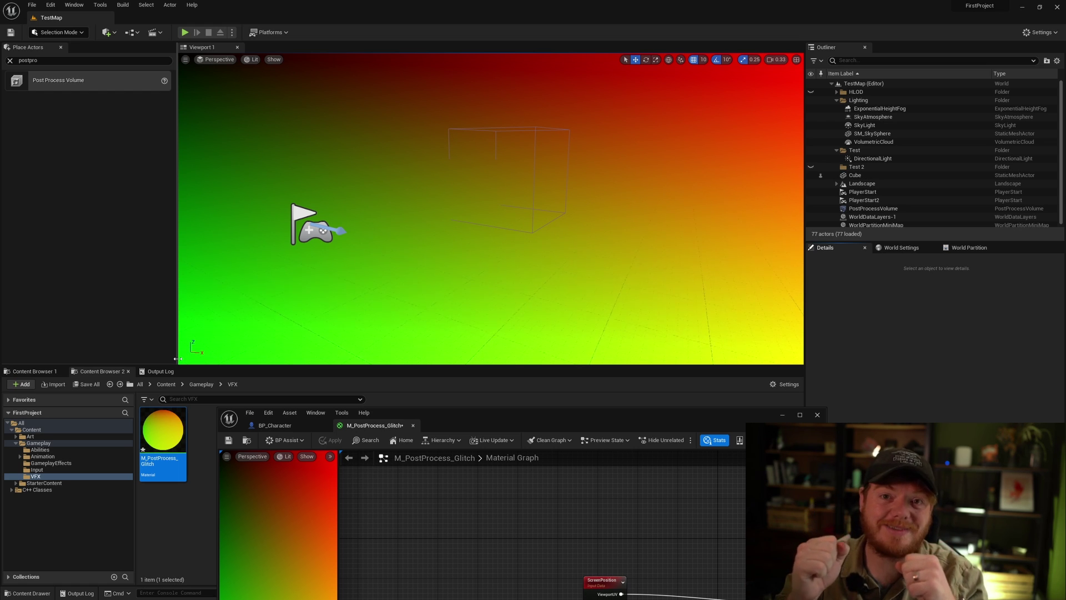
pyautogui.moveTo(633, 420); pyautogui.dragTo(575, 361)
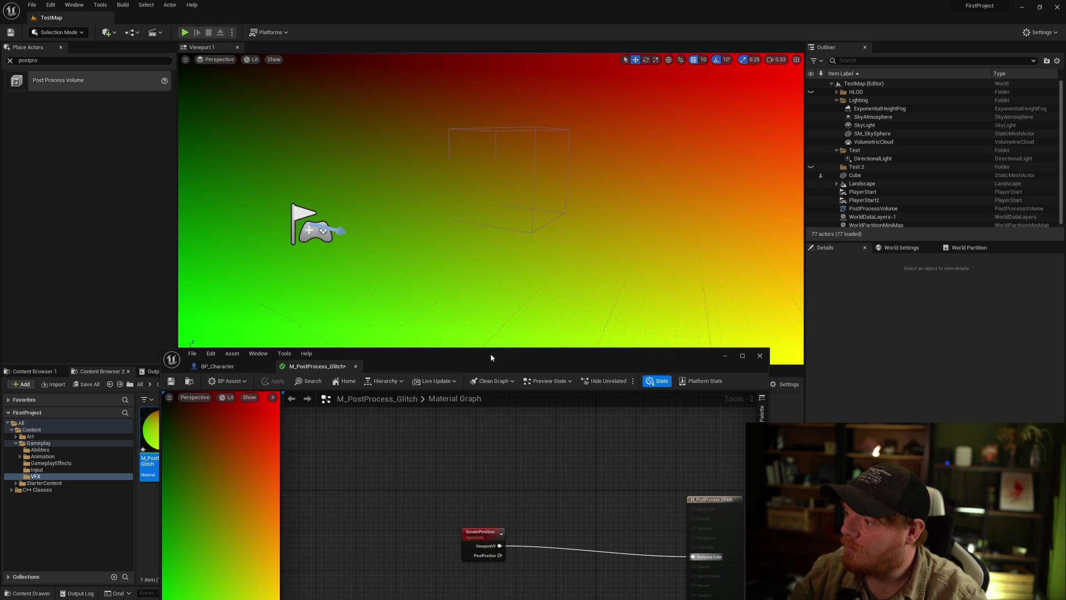
pyautogui.moveTo(491, 357); pyautogui.dragTo(488, 388)
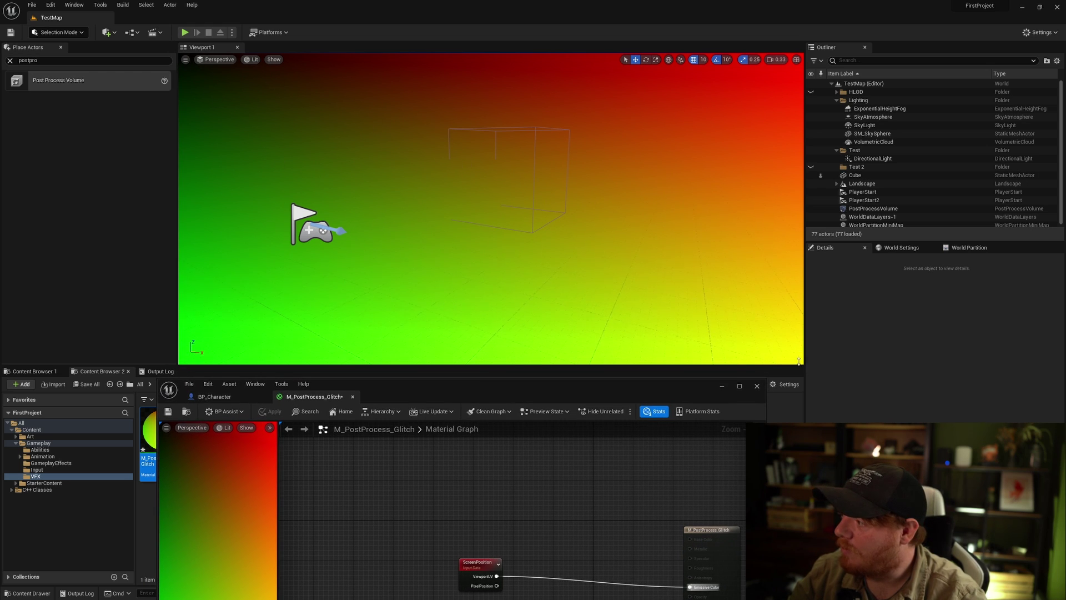
# Maximize the material editor and add a Multiply node fed by ScreenPosition's ViewportUV output
pyautogui.doubleClick(587, 399)
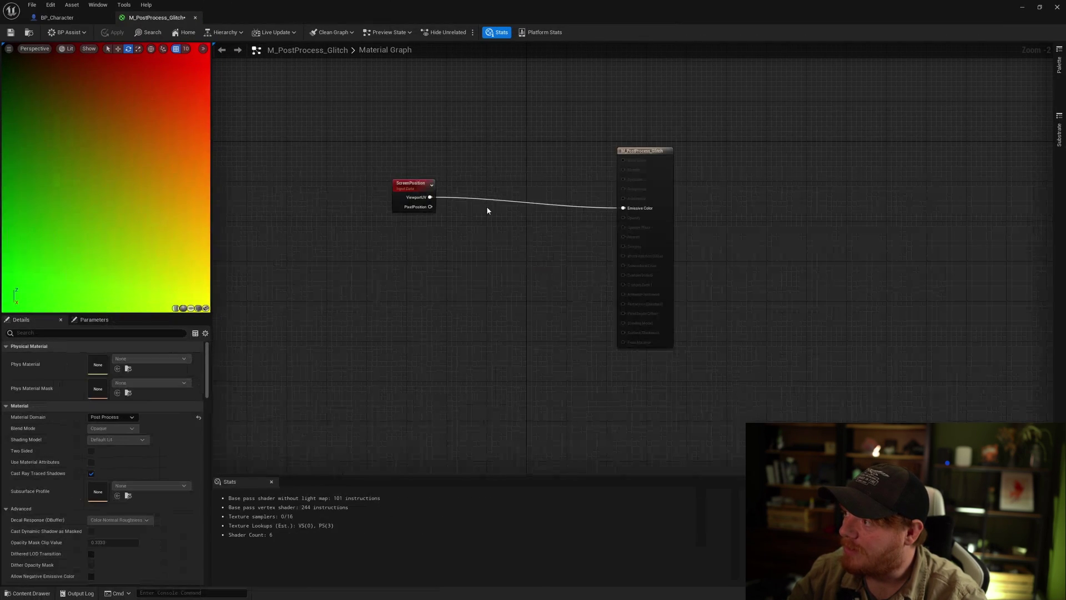
pyautogui.scroll(2, 422, 267)
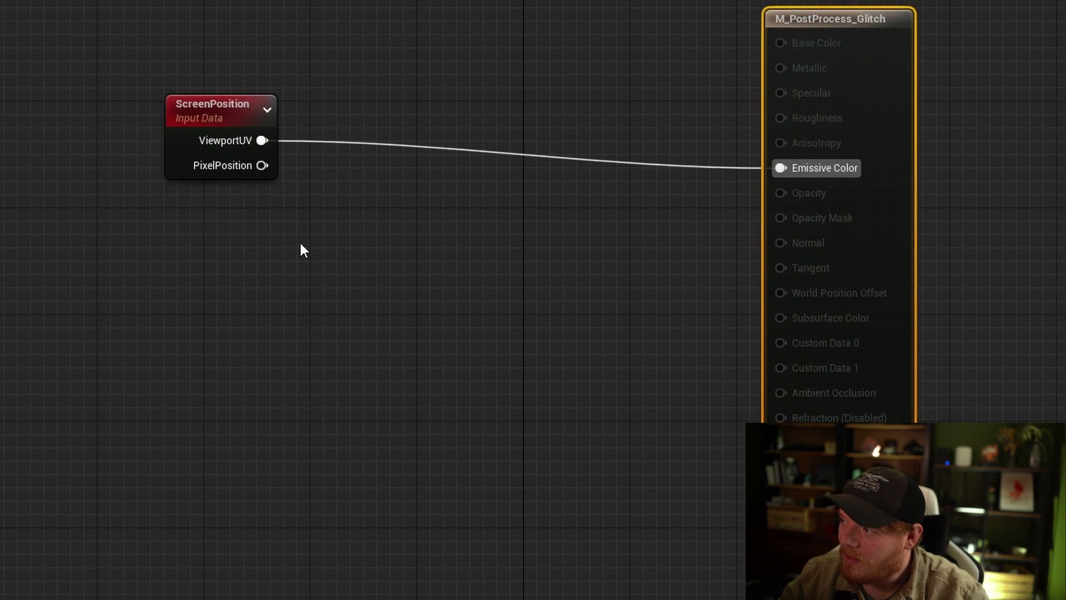
pyautogui.moveTo(315, 124); pyautogui.dragTo(383, 194)
pyautogui.write('multi')
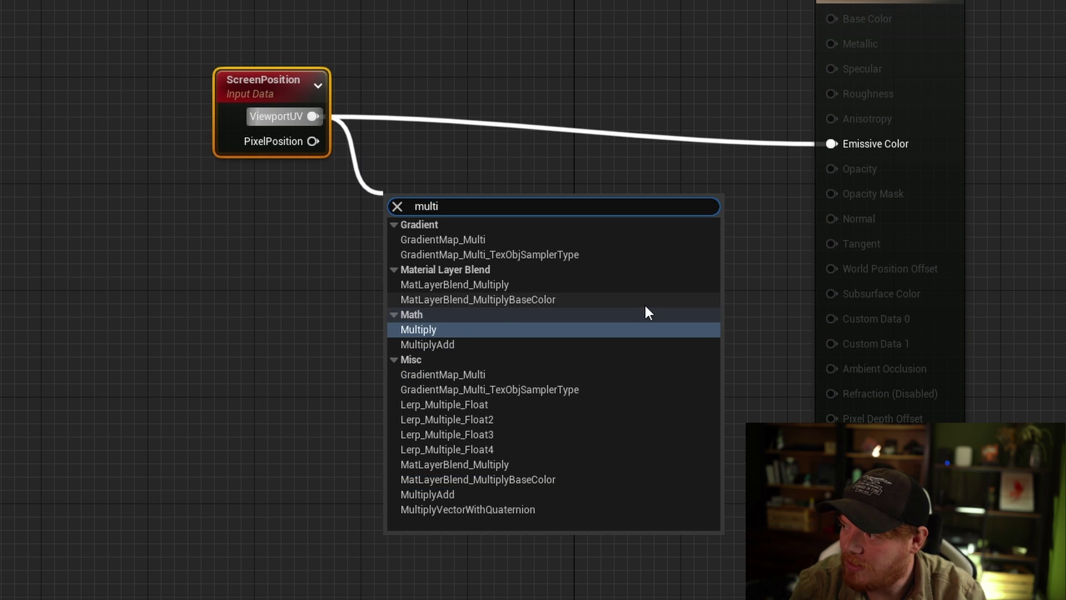
pyautogui.press('Return')
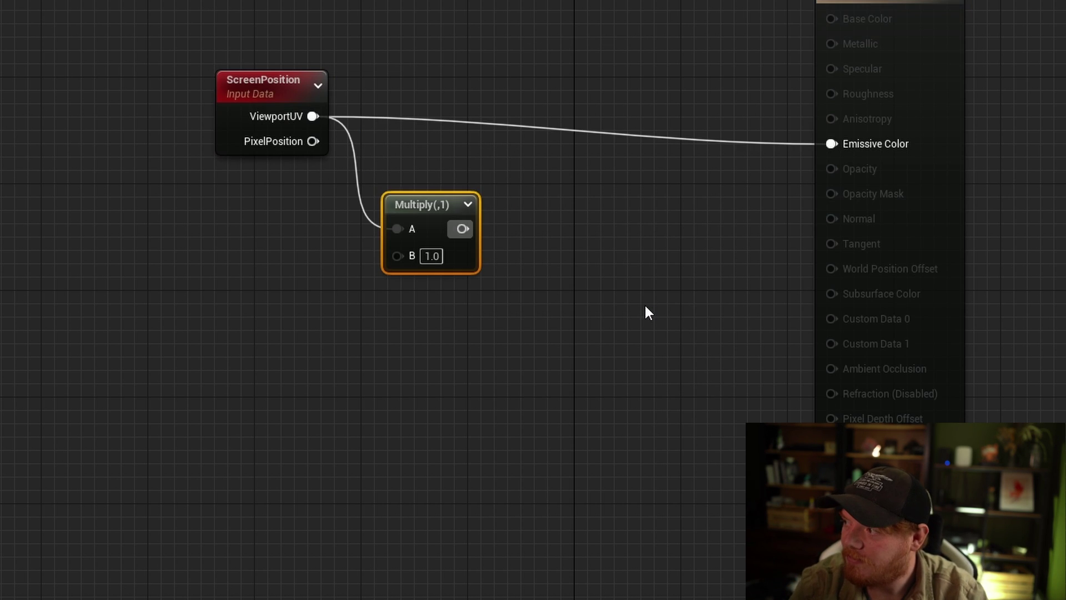
# Chain a Floor node and a Divide node after the Multiply node
pyautogui.moveTo(462, 228); pyautogui.dragTo(535, 236)
pyautogui.write('floor')
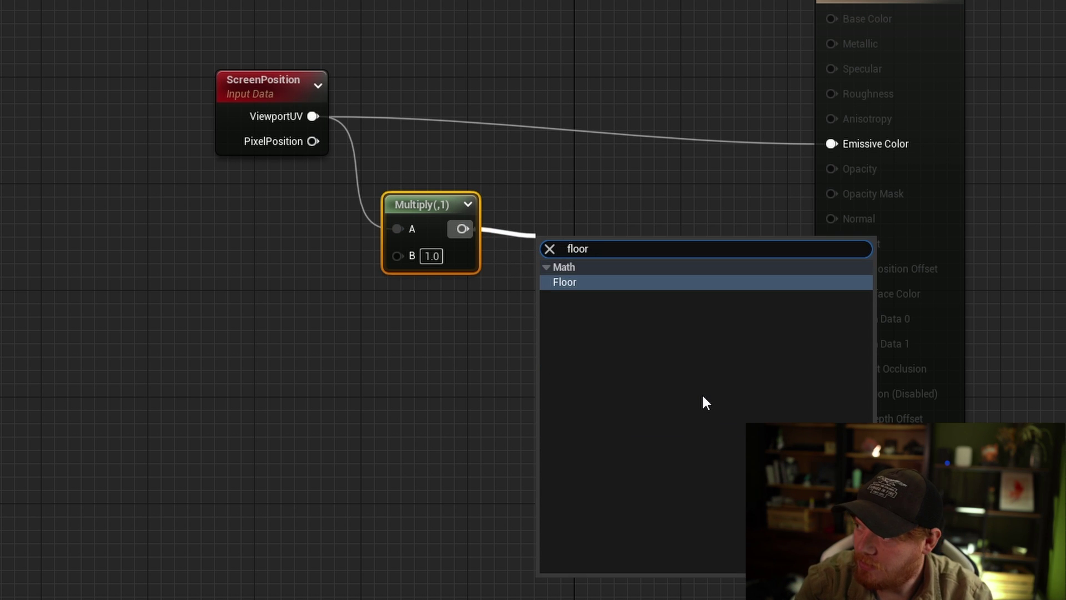
pyautogui.press('Return')
pyautogui.moveTo(583, 271); pyautogui.dragTo(624, 270)
pyautogui.write('divi')
pyautogui.press('Return')
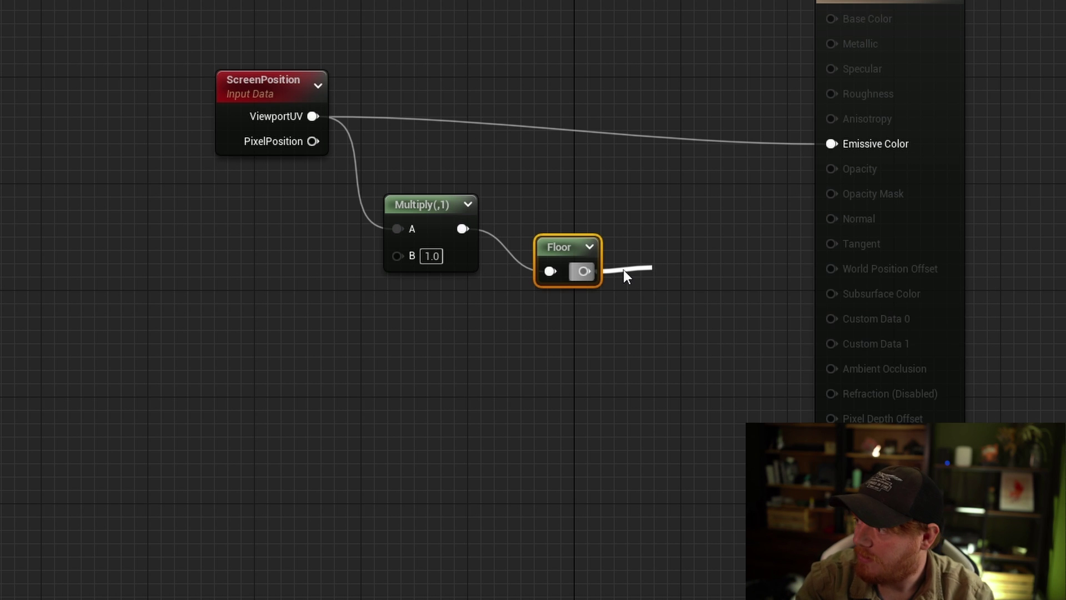
# Promote the Multiply node's B input to a scalar parameter named PixelationAmount
pyautogui.moveTo(447, 359); pyautogui.dragTo(397, 358, button='right')
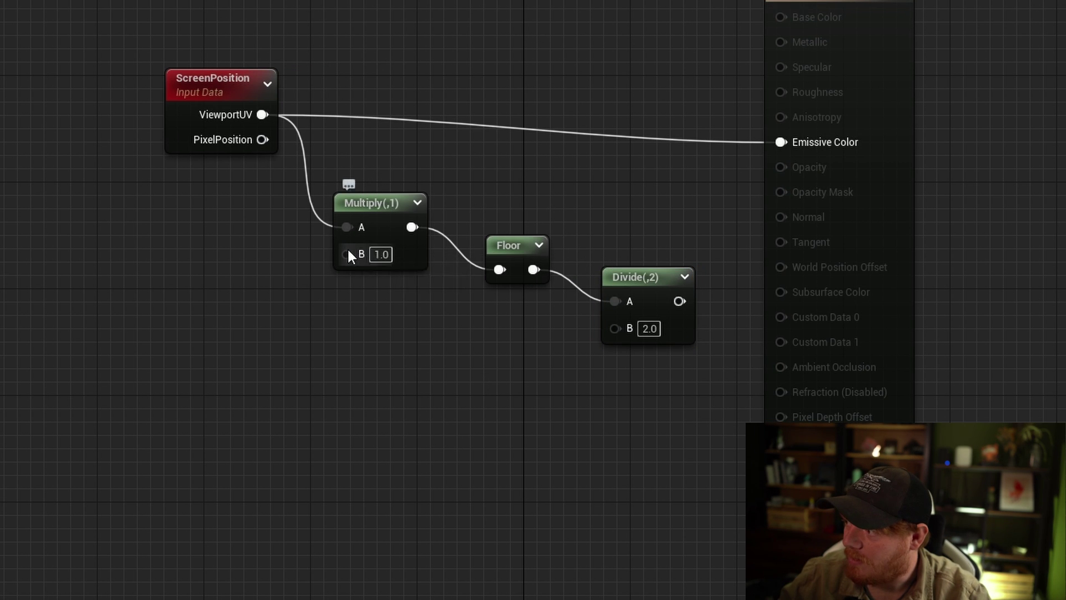
pyautogui.moveTo(347, 252); pyautogui.dragTo(289, 319)
pyautogui.click(315, 281)
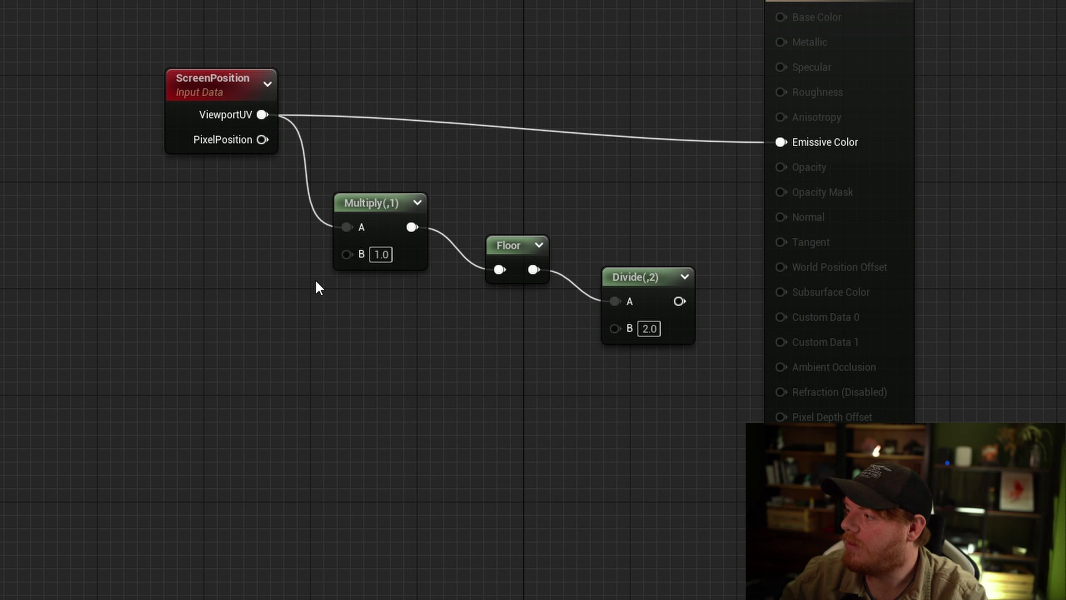
pyautogui.rightClick(346, 254)
pyautogui.click(419, 359)
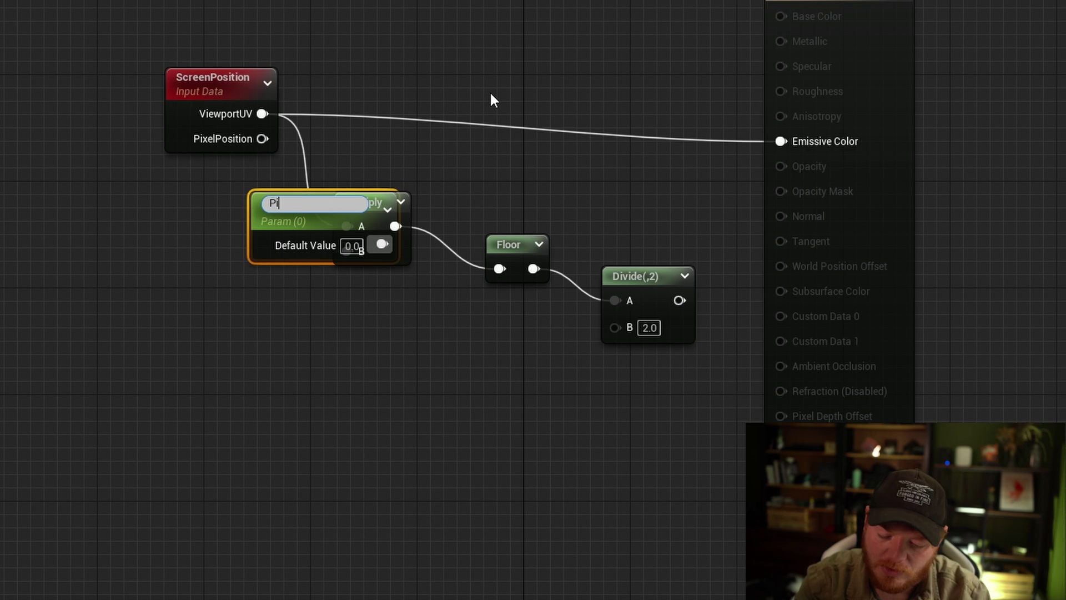
pyautogui.write('PixelationA')
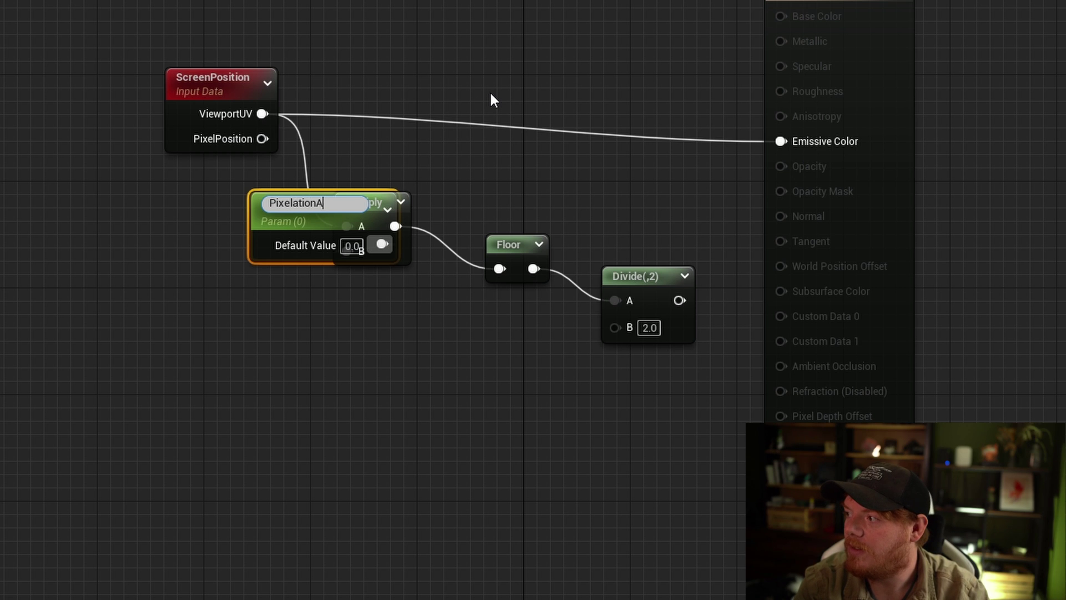
pyautogui.write('mount')
pyautogui.press('Return')
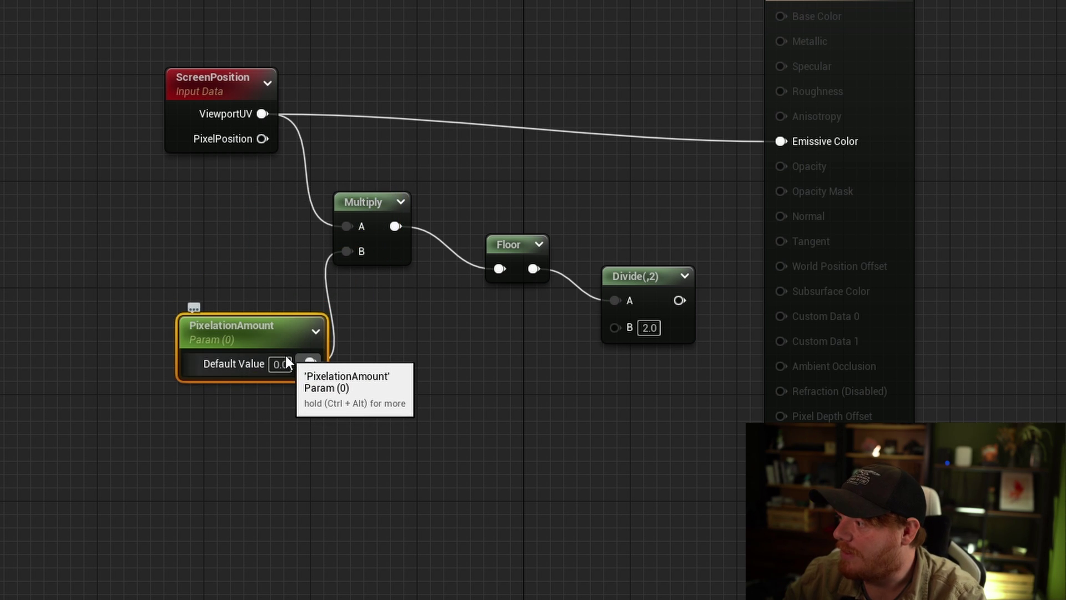
# Set PixelationAmount's default value to 8 and connect the parameter to the Divide node's B input
pyautogui.click(279, 363)
pyautogui.write('8')
pyautogui.press('Return')
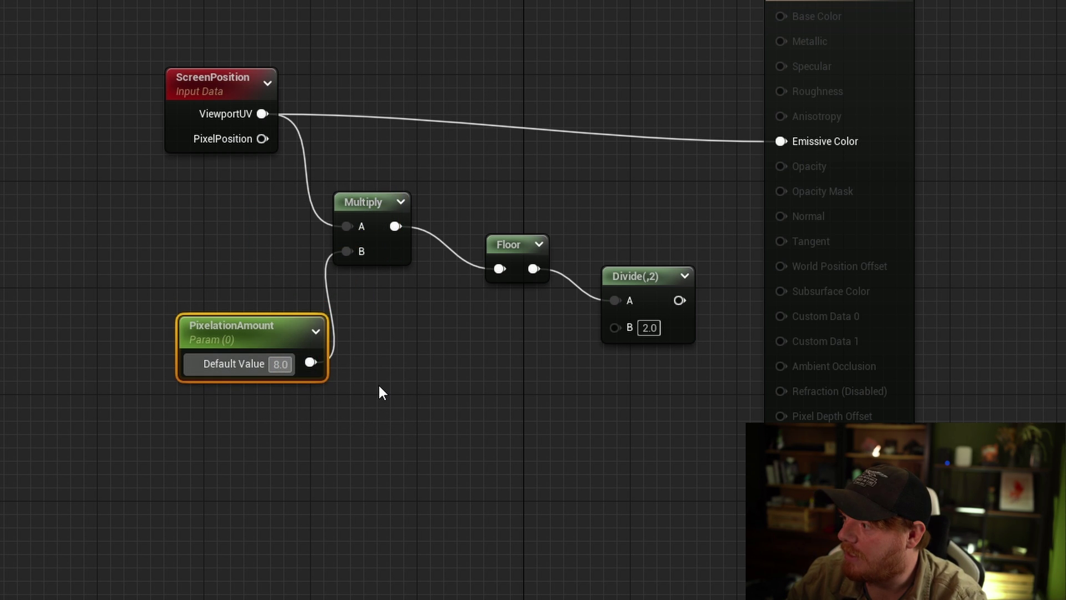
pyautogui.moveTo(309, 362); pyautogui.dragTo(616, 327)
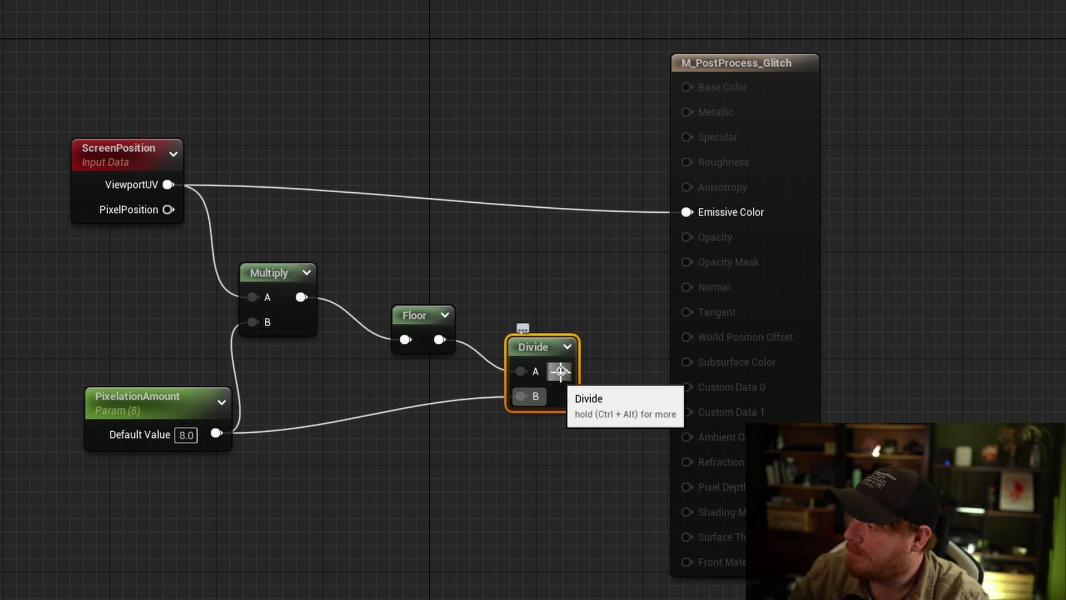
# Connect the Divide output to Emissive Color, line up the node chain, and apply the material
pyautogui.moveTo(561, 371); pyautogui.dragTo(693, 215)
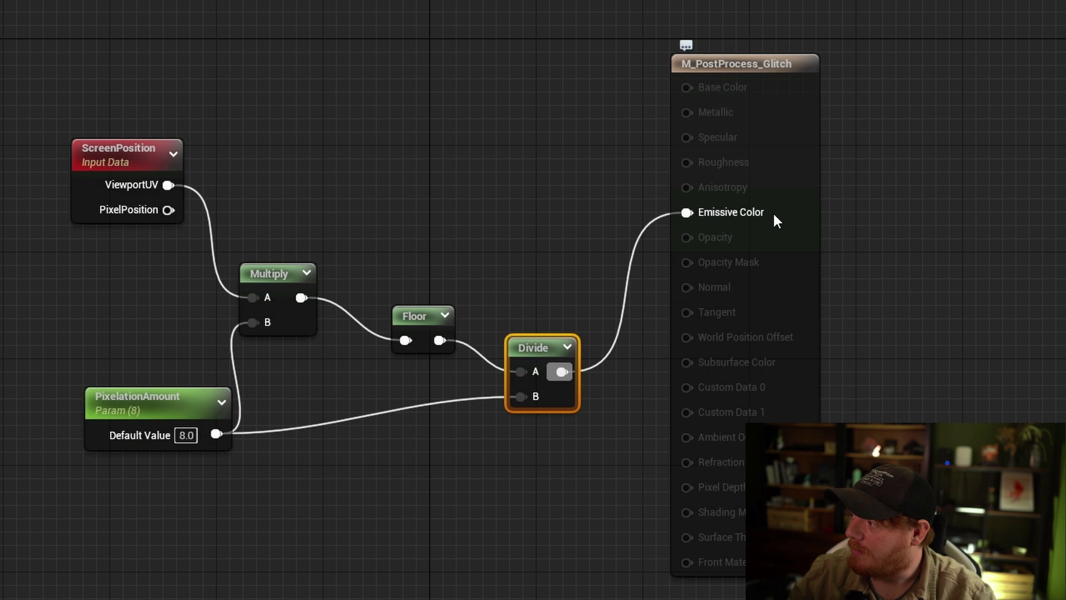
pyautogui.press('f')
pyautogui.moveTo(317, 80); pyautogui.dragTo(402, 172)
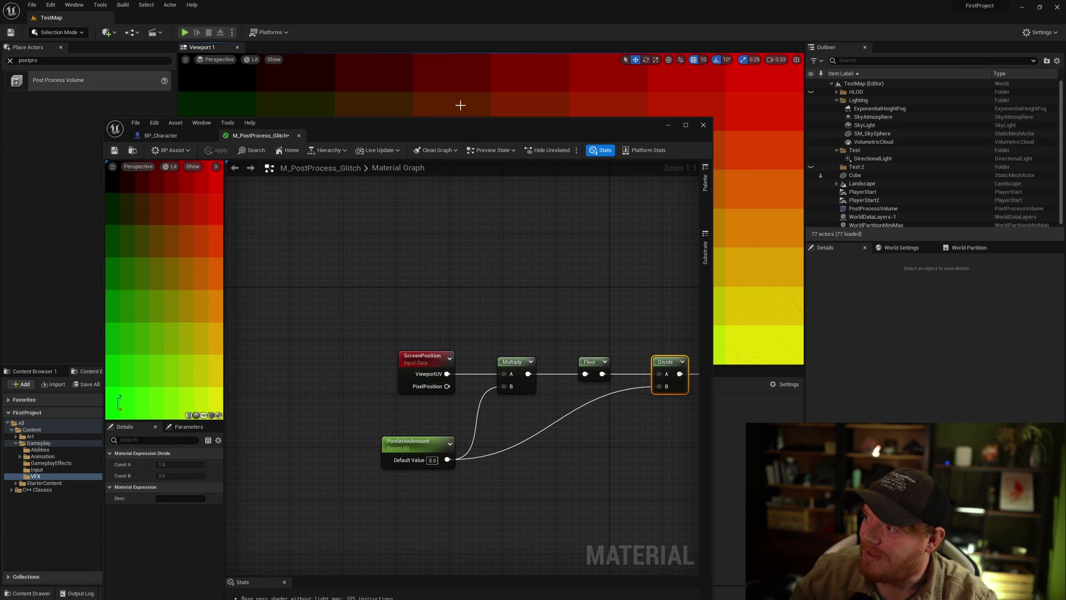
pyautogui.moveTo(537, 479); pyautogui.dragTo(402, 386, button='right')
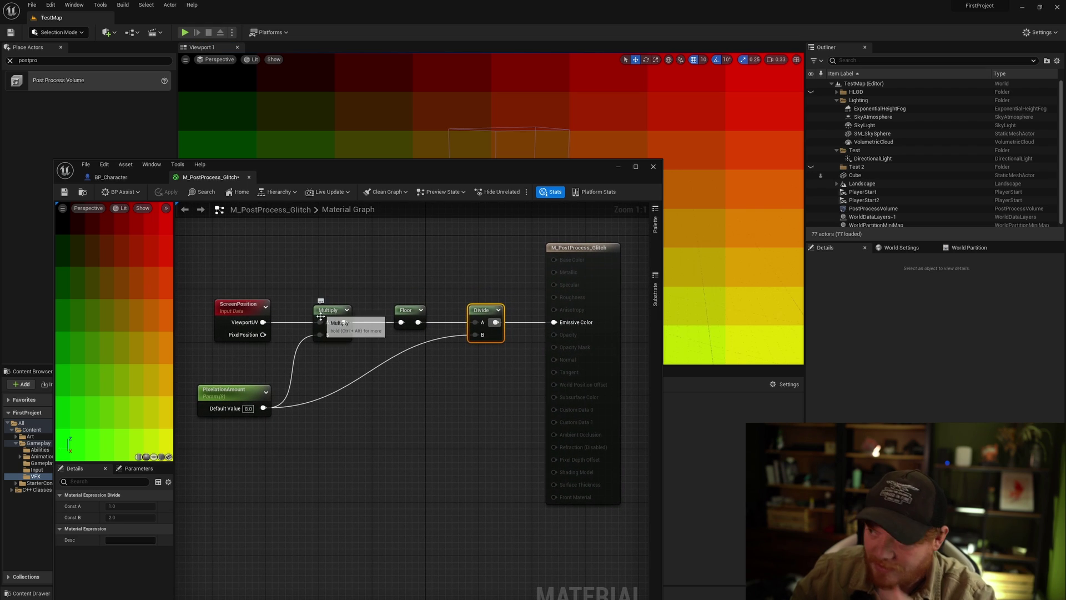
pyautogui.moveTo(378, 176); pyautogui.dragTo(393, 349)
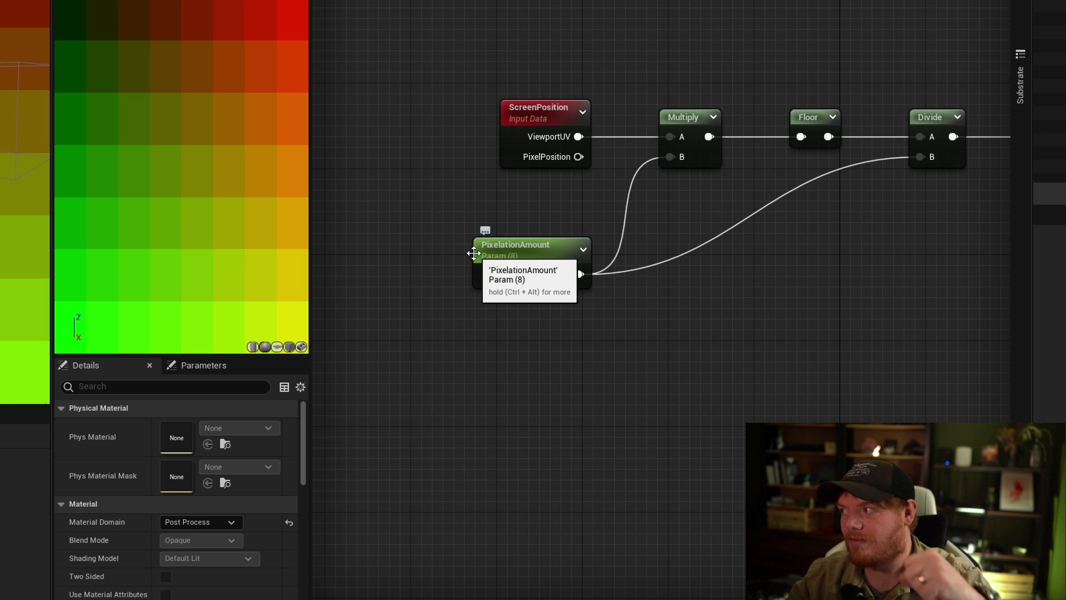
# Add a ViewSize node below the existing nodes and feed it into the A input of a new Divide node
pyautogui.rightClick(461, 333)
pyautogui.write('view')
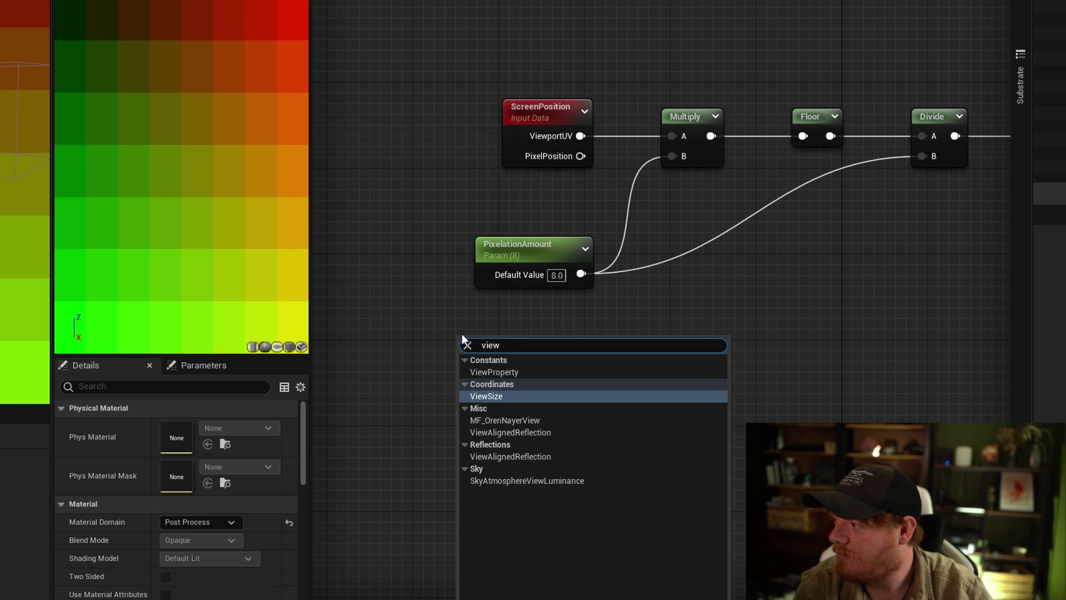
pyautogui.press('Return')
pyautogui.moveTo(493, 351); pyautogui.dragTo(586, 351)
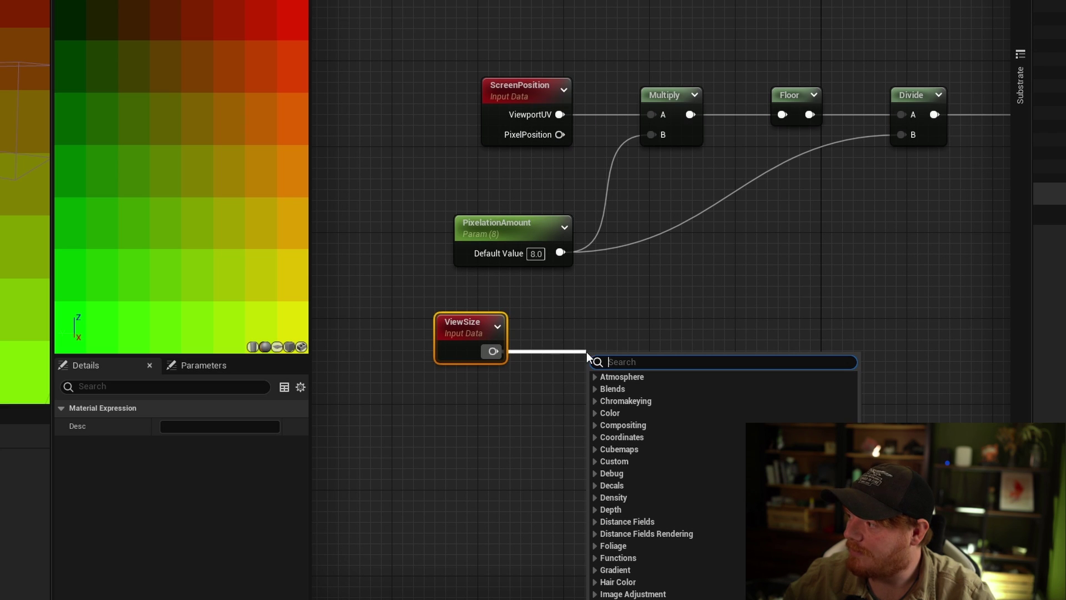
pyautogui.write('div')
pyautogui.press('Return')
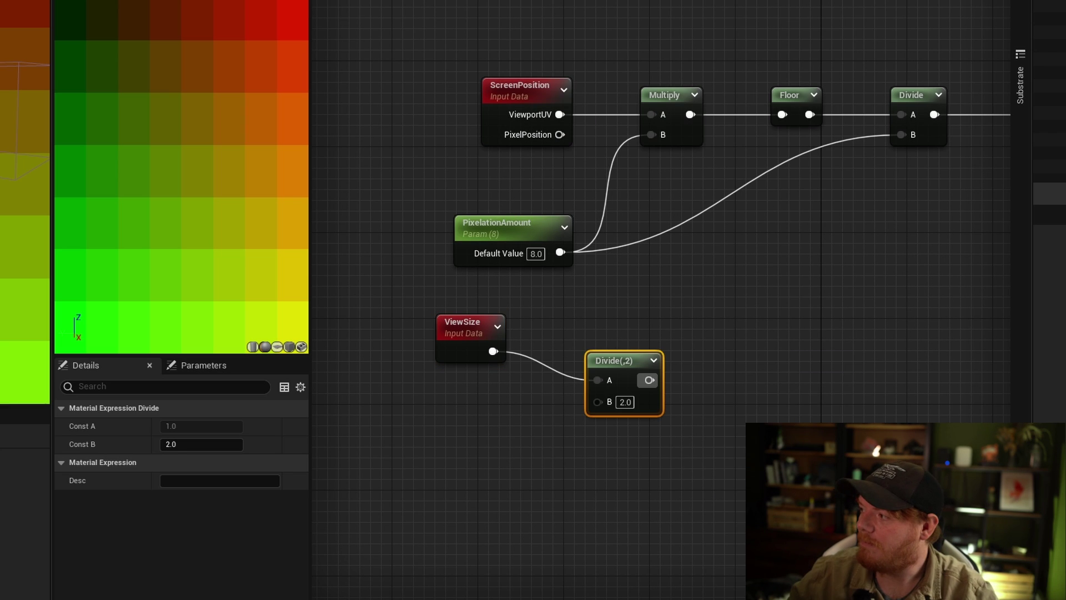
# Connect PixelationAmount to the ViewSize Divide's B input, then feed that Divide's output into B of both the Multiply and the final Divide
pyautogui.moveTo(560, 253); pyautogui.dragTo(597, 400)
pyautogui.moveTo(515, 214); pyautogui.dragTo(465, 383)
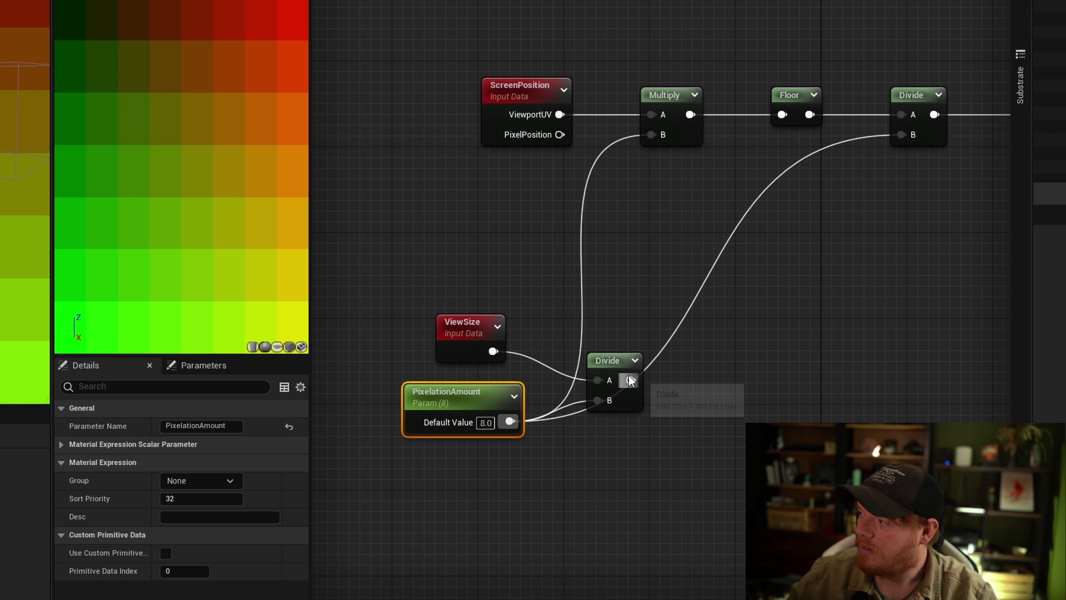
pyautogui.moveTo(630, 380); pyautogui.dragTo(653, 134)
pyautogui.moveTo(642, 378); pyautogui.dragTo(898, 137)
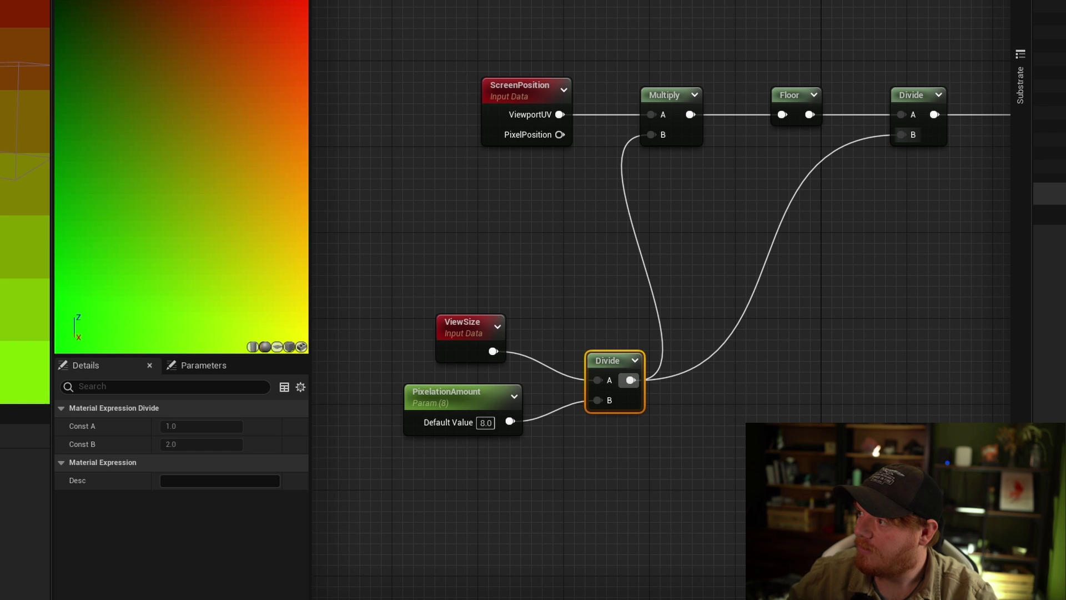
# Set PixelationAmount's default value to 80 and apply the material
pyautogui.click(448, 408)
pyautogui.click(486, 422)
pyautogui.click(485, 422)
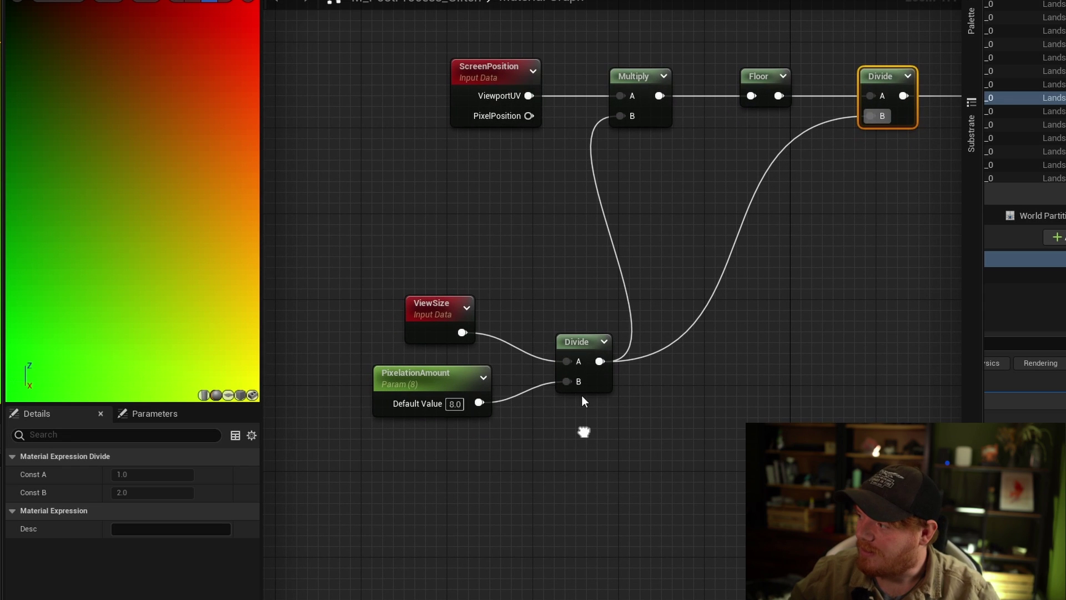
pyautogui.moveTo(528, 269); pyautogui.dragTo(560, 359)
pyautogui.click(527, 492)
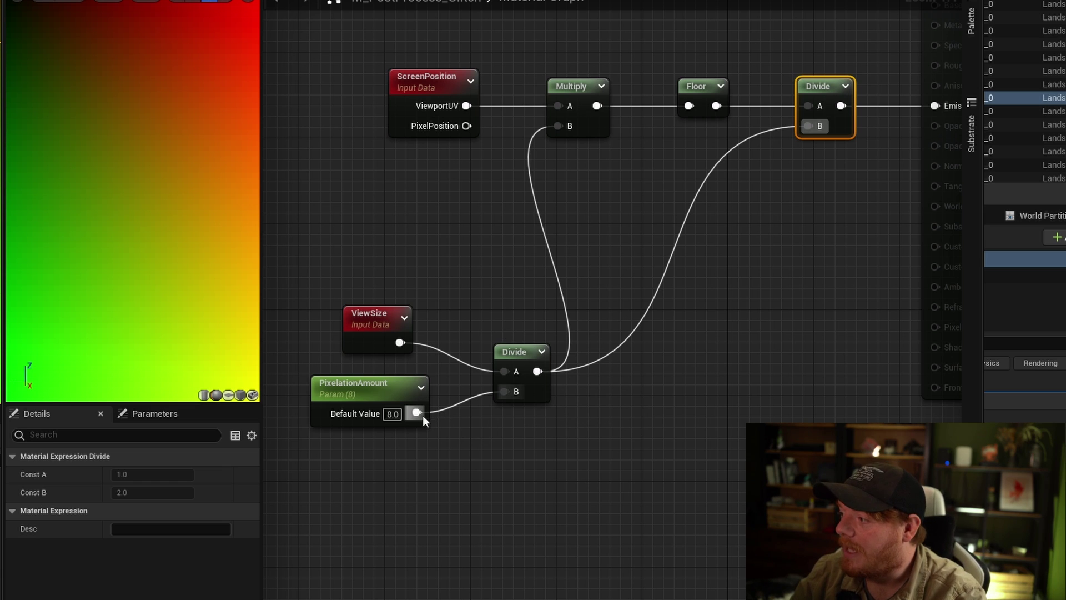
pyautogui.click(391, 416)
pyautogui.write('80')
pyautogui.press('Return')
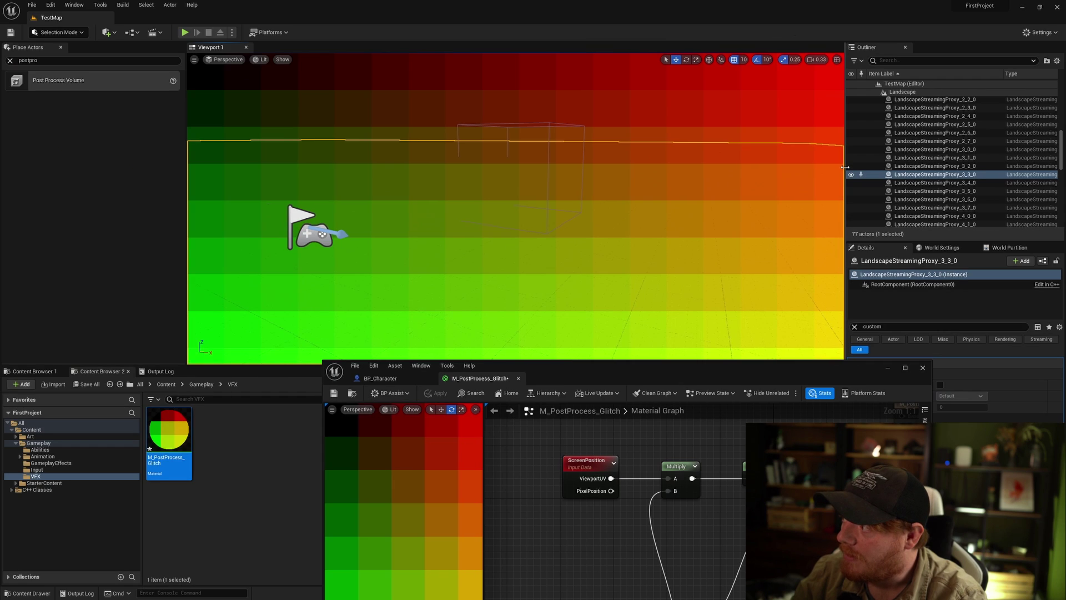
# Widen the Outliner, shorten the Content Browser, and narrow the material preview to give the graph more room
pyautogui.moveTo(844, 167); pyautogui.dragTo(775, 167)
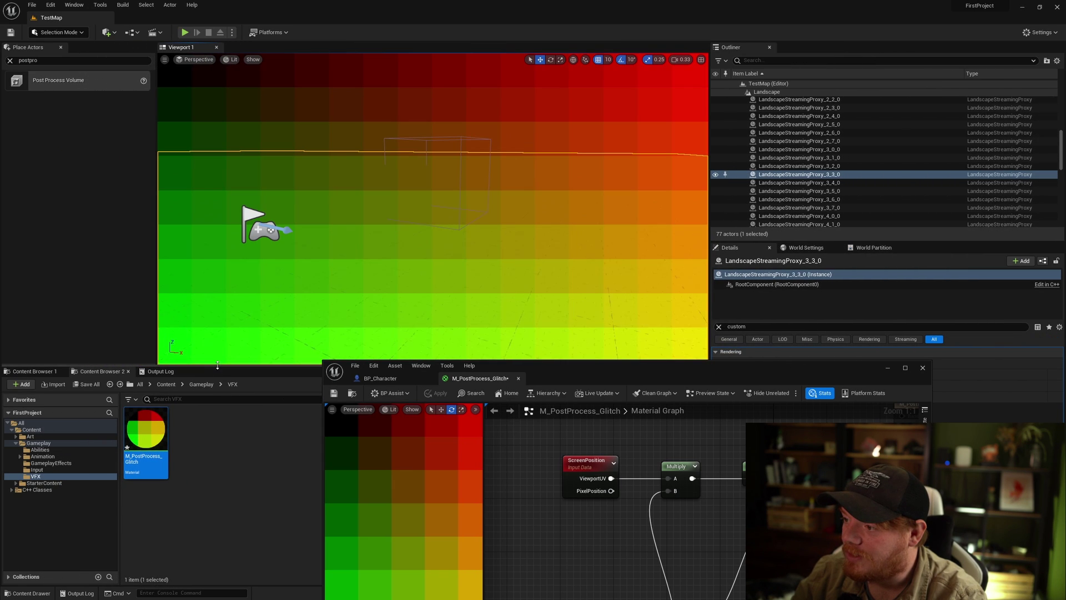
pyautogui.moveTo(218, 368); pyautogui.dragTo(218, 525)
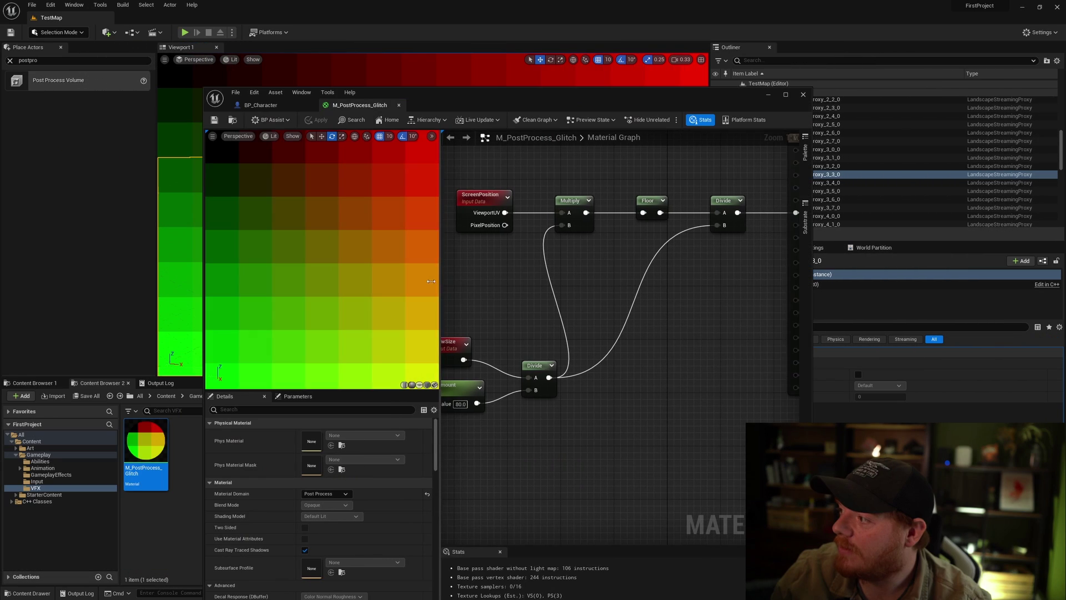
pyautogui.moveTo(431, 281); pyautogui.dragTo(401, 281)
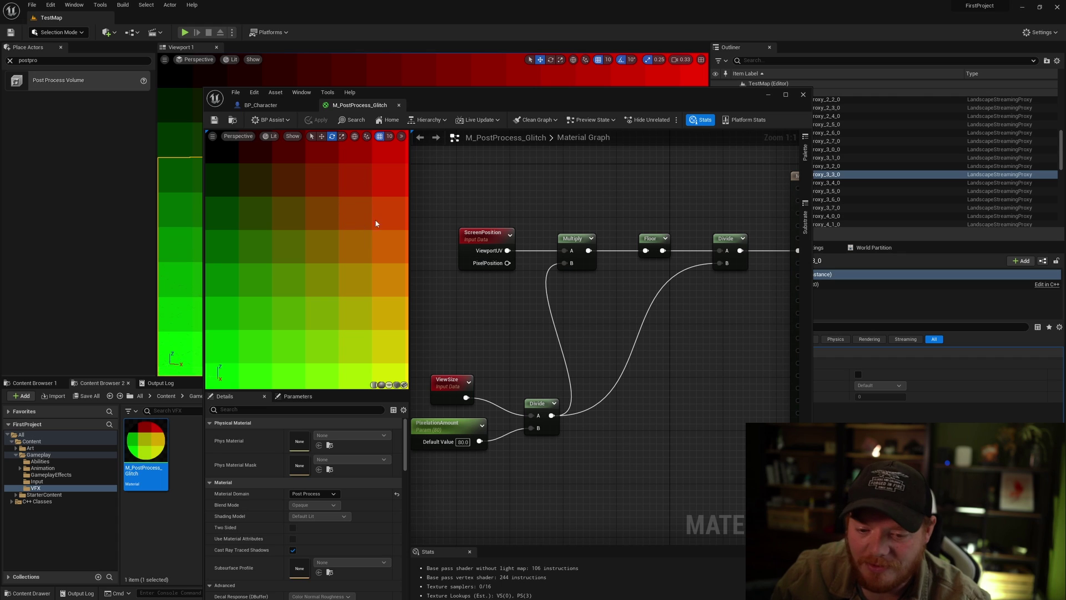
# Add a SceneTexture node above the Divide and set its Scene Texture Id to PostProcessInput0
pyautogui.moveTo(772, 215); pyautogui.dragTo(610, 304, button='right')
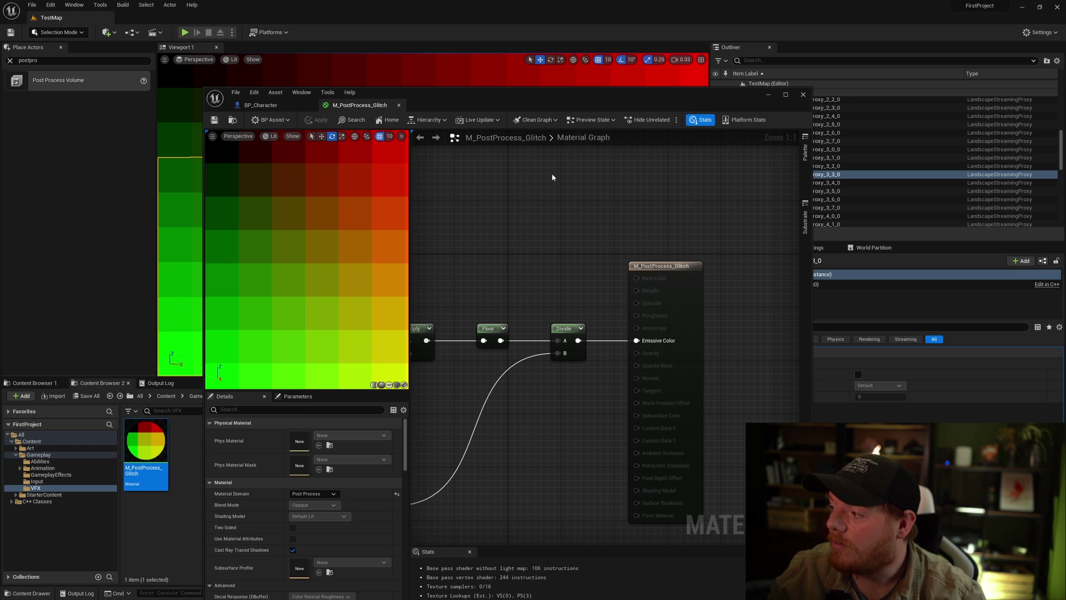
pyautogui.moveTo(547, 223); pyautogui.dragTo(532, 238, button='right')
pyautogui.rightClick(538, 212)
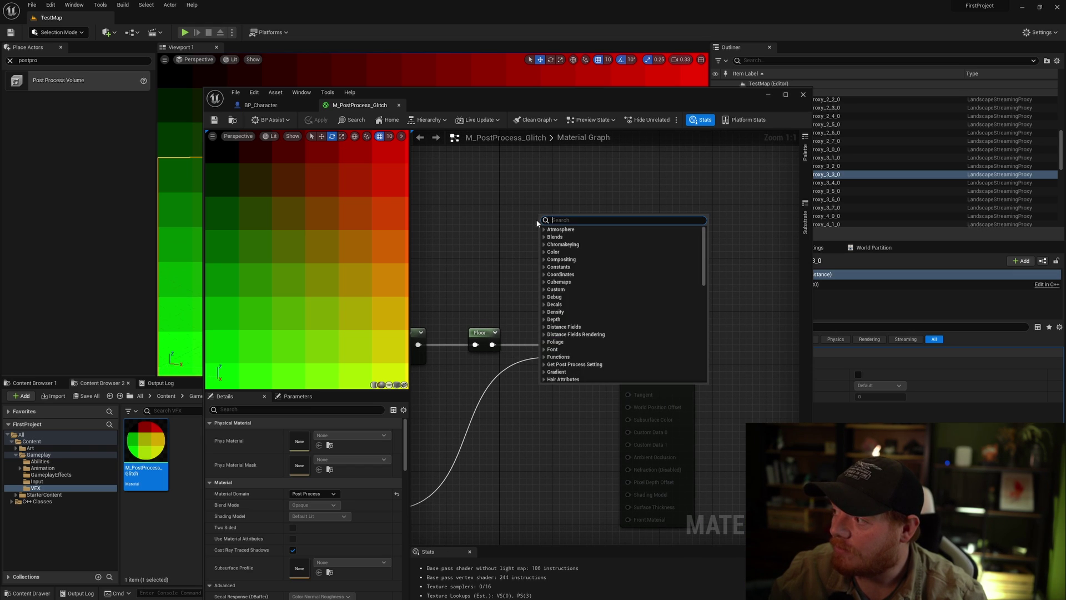
pyautogui.write('scenetext')
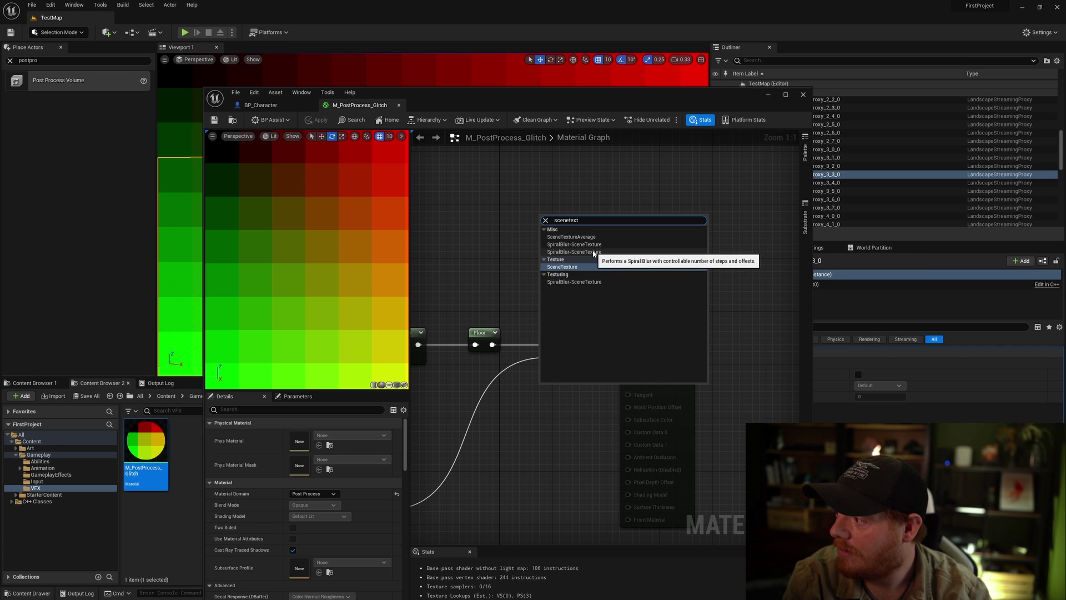
pyautogui.press('Return')
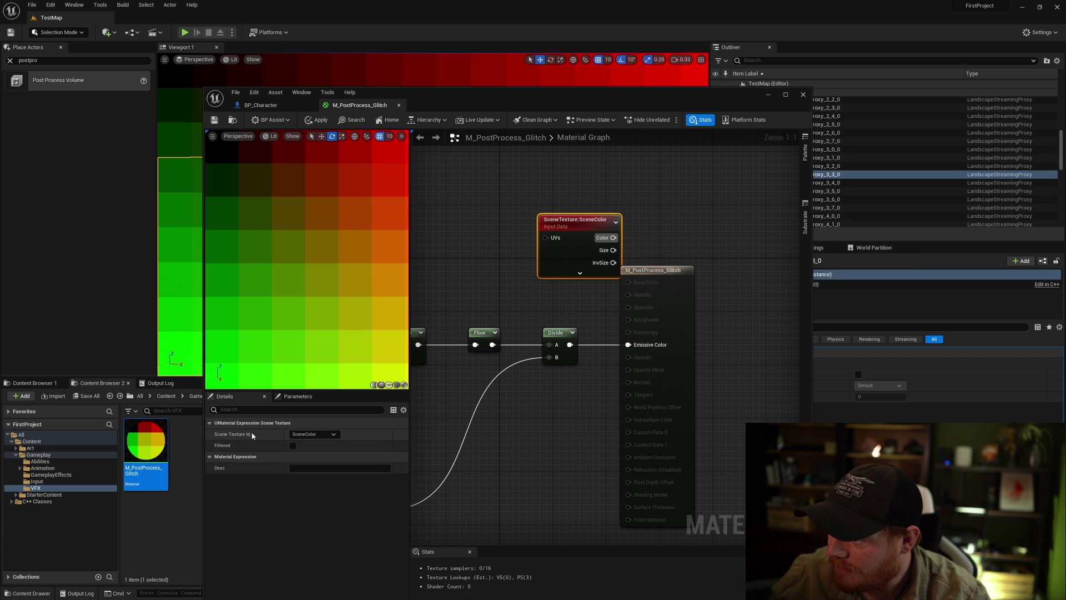
pyautogui.click(312, 434)
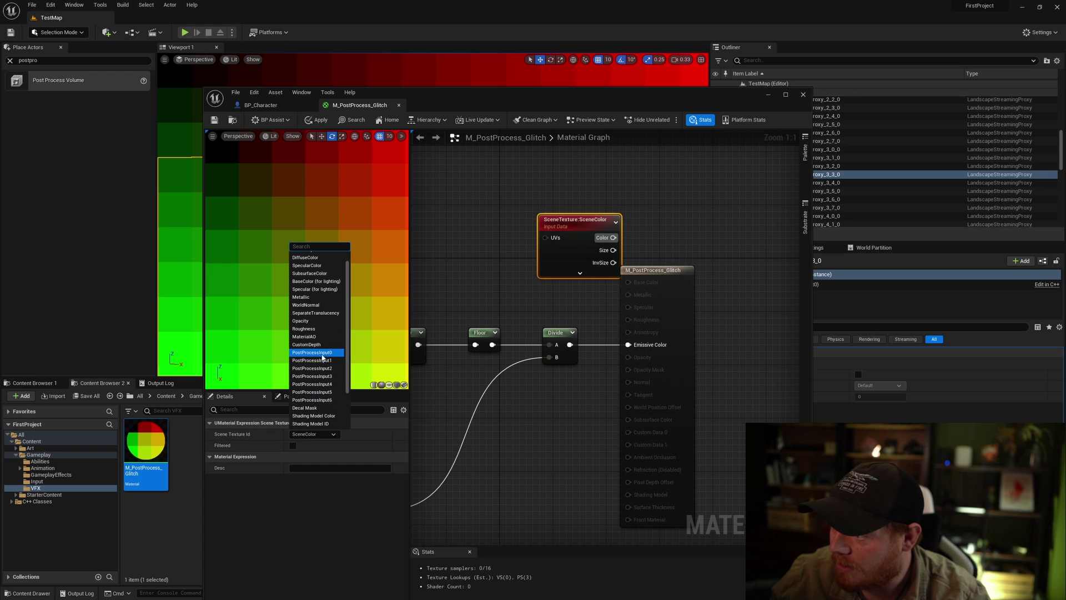
pyautogui.click(308, 353)
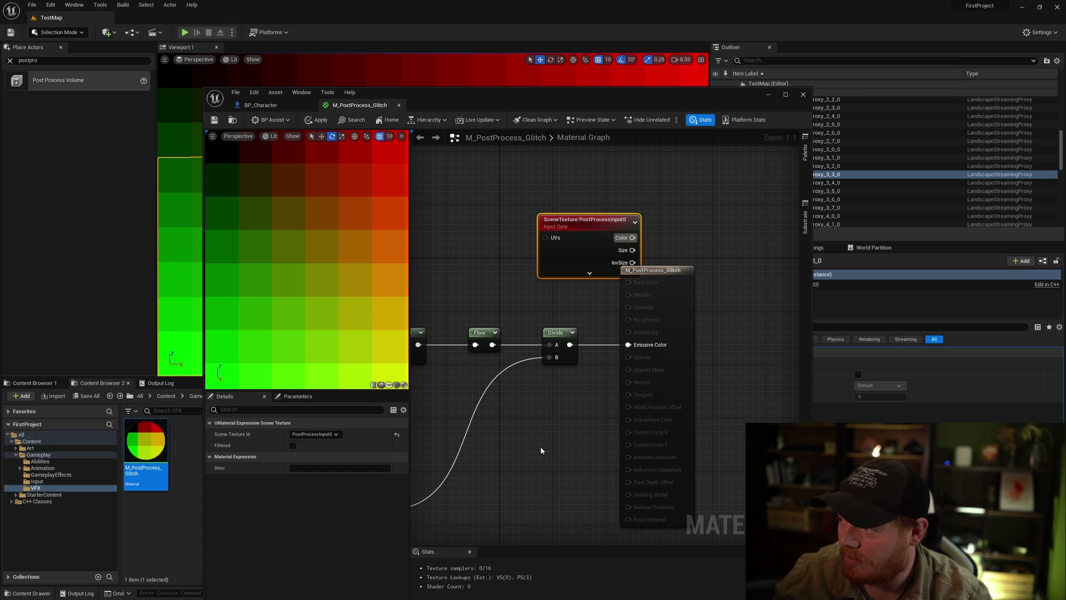
# Connect the final Divide's output to the SceneTexture's UVs and its Color to Emissive Color, and apply the material
pyautogui.moveTo(541, 445); pyautogui.dragTo(595, 428, button='right')
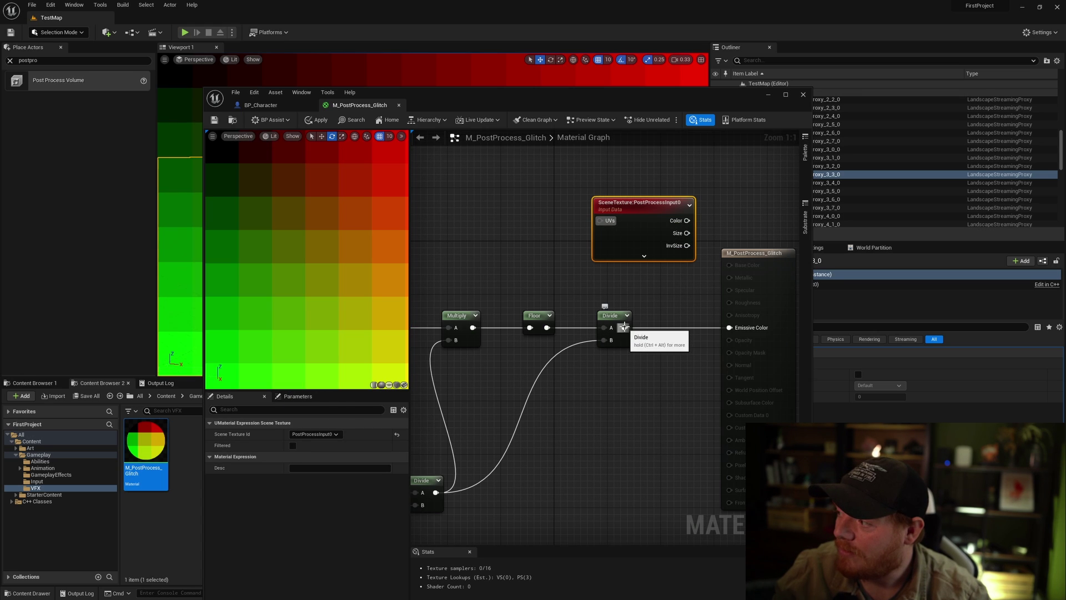
pyautogui.moveTo(624, 327); pyautogui.dragTo(604, 222)
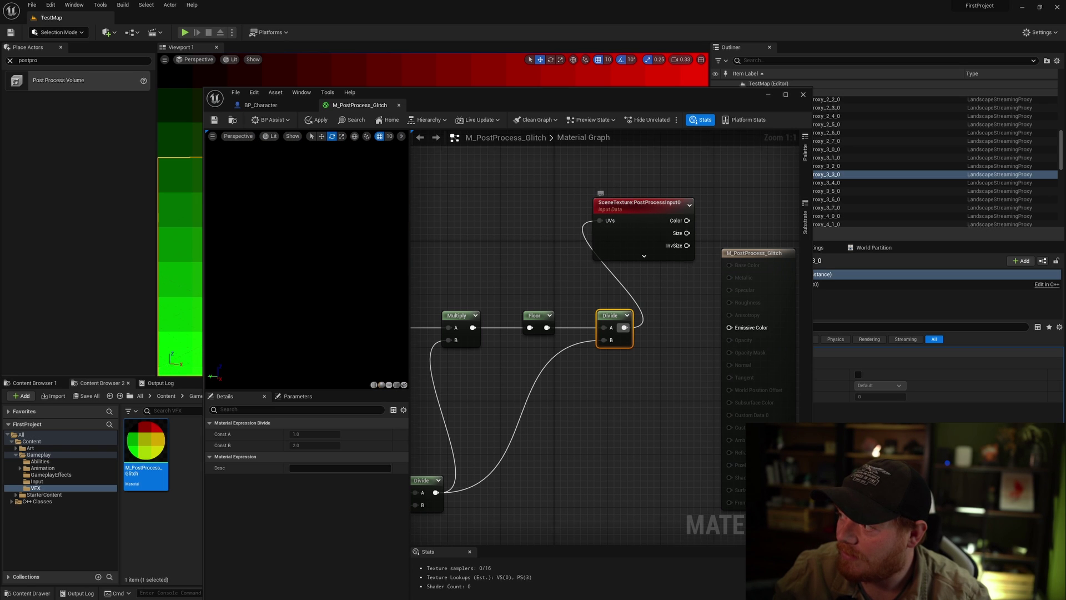
pyautogui.moveTo(624, 327); pyautogui.dragTo(502, 279, button='right')
pyautogui.moveTo(564, 172); pyautogui.dragTo(609, 279)
pyautogui.click(321, 121)
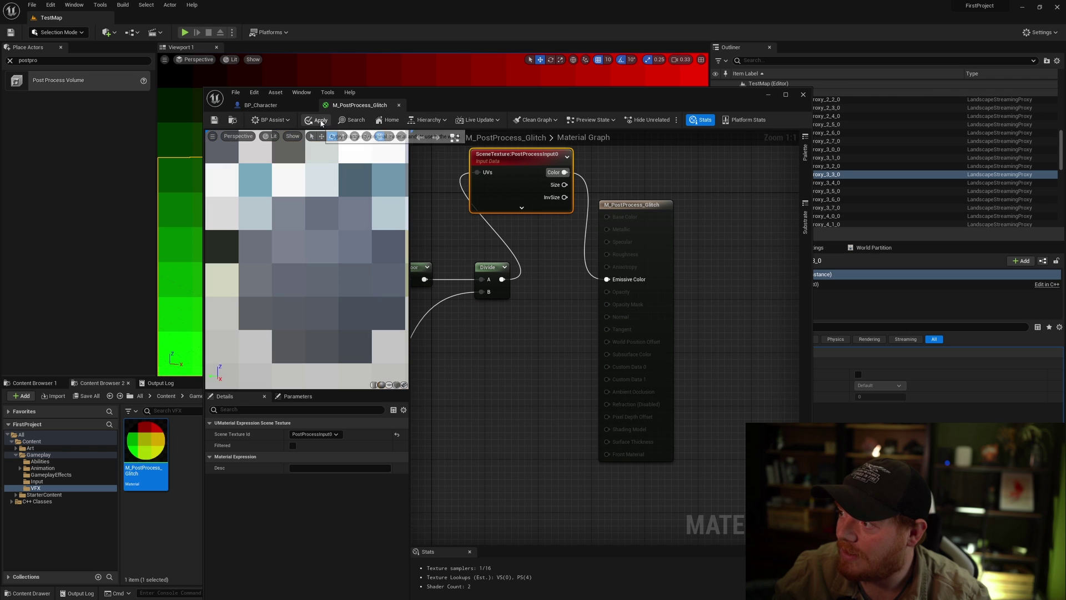
# Uncover the level viewport and examine the pixelated effect on the cube and floor from different viewpoints
pyautogui.moveTo(472, 104); pyautogui.dragTo(469, 428)
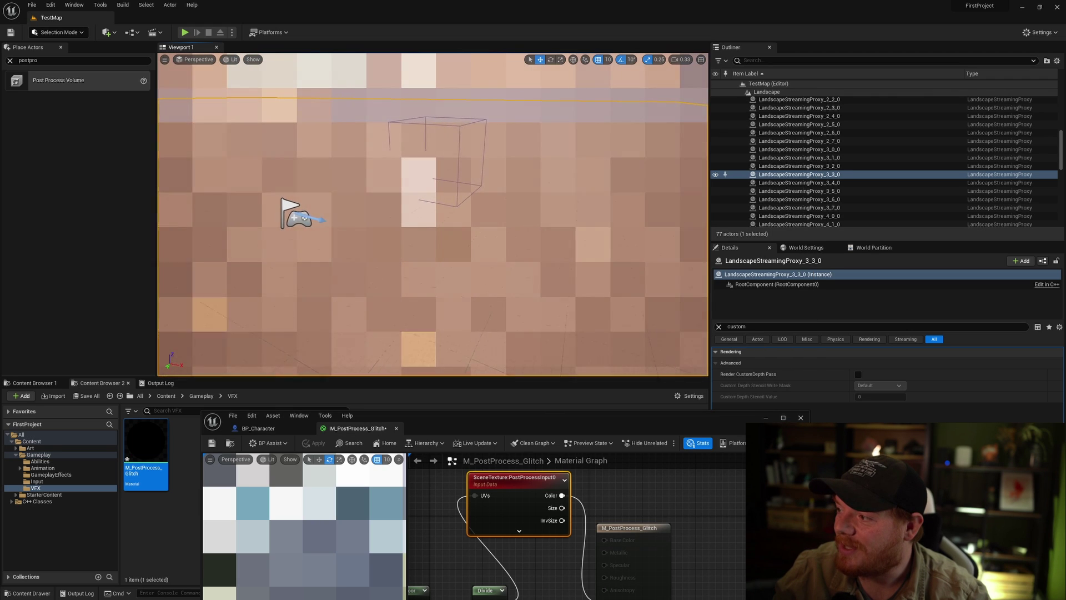
pyautogui.press('w')
pyautogui.moveTo(432, 215); pyautogui.dragTo(436, 186, button='right')
pyautogui.press('s')
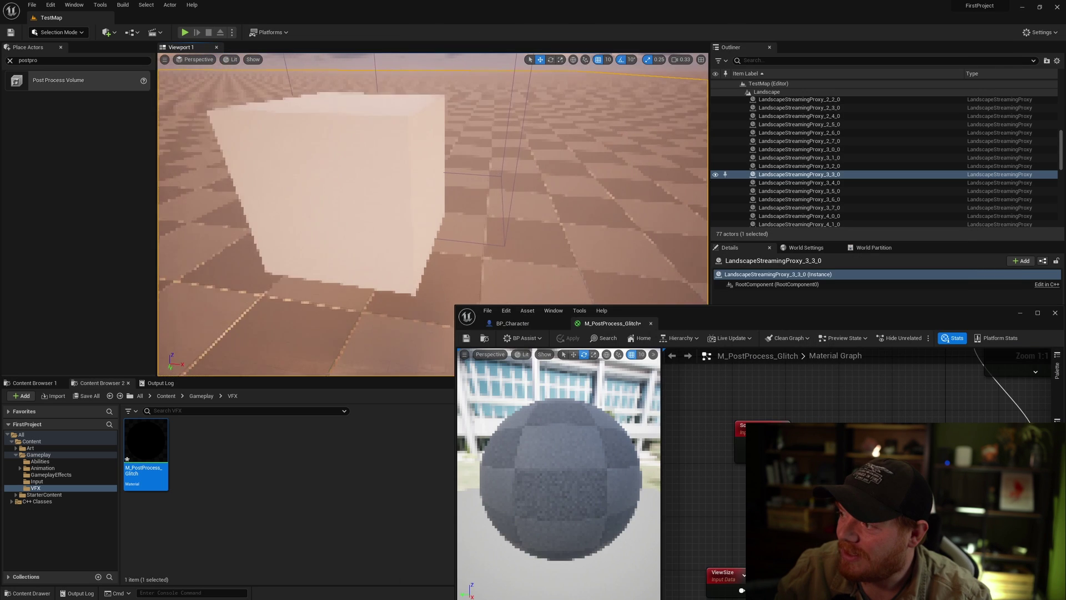
pyautogui.moveTo(432, 214); pyautogui.dragTo(283, 153, button='right')
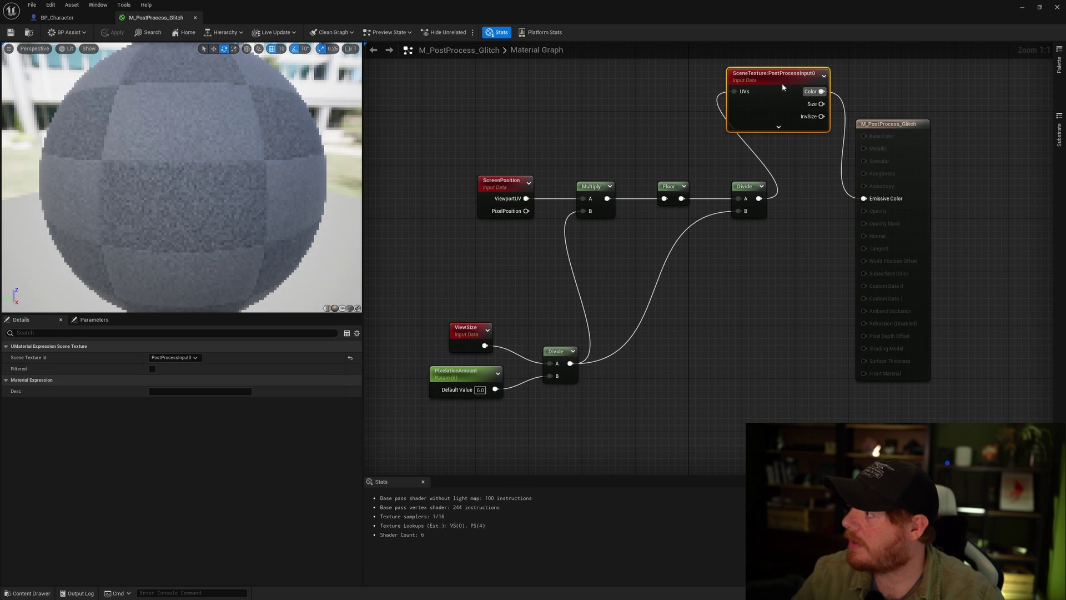
# Auto-arrange the material graph so the SceneTexture node lines up between the final Divide and the material output
pyautogui.press('f')
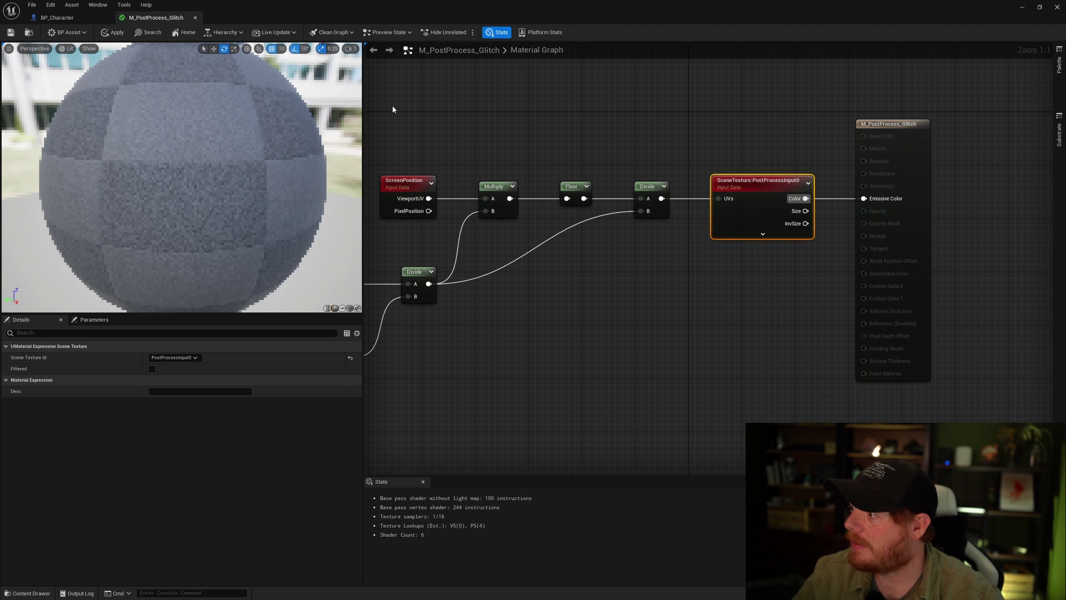
pyautogui.moveTo(681, 322); pyautogui.dragTo(856, 341, button='right')
pyautogui.moveTo(837, 143); pyautogui.dragTo(466, 428)
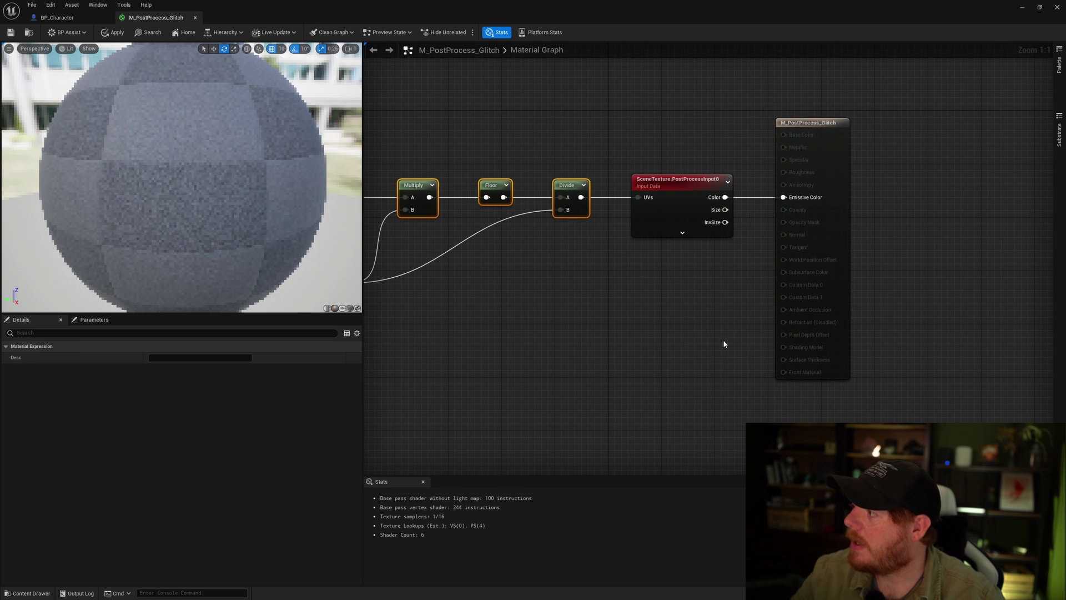
pyautogui.click(723, 338)
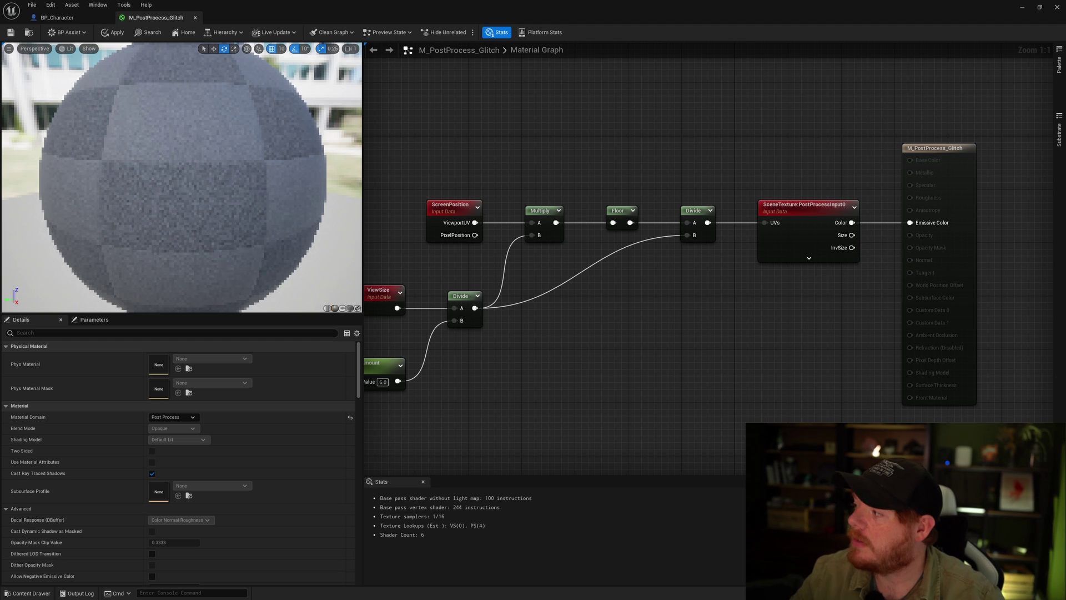
# Duplicate the PostProcessInput0 SceneTexture node and set the copy's Scene Texture Id to CustomStencil
pyautogui.moveTo(782, 204); pyautogui.dragTo(656, 138, button='right')
pyautogui.click(689, 152)
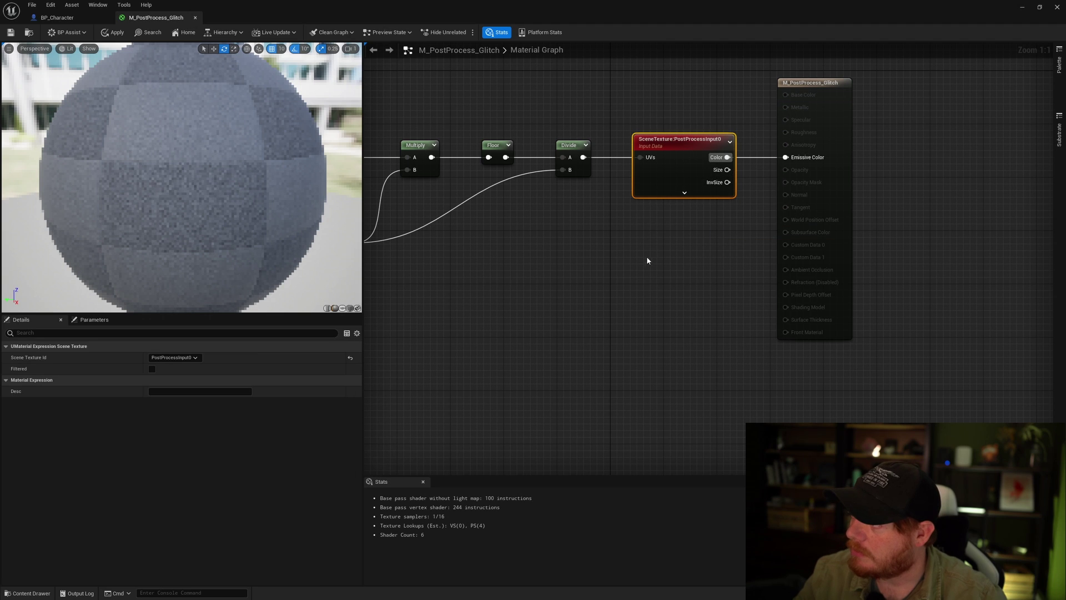
pyautogui.hotkey('ctrl', 'd')
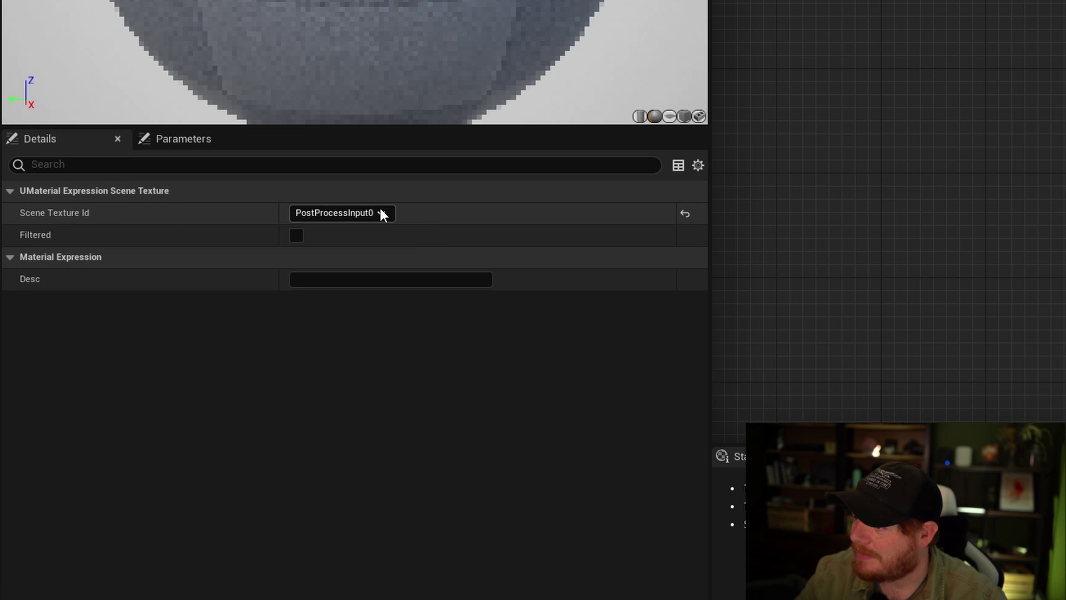
pyautogui.click(382, 213)
pyautogui.scroll(-3, 361, 344)
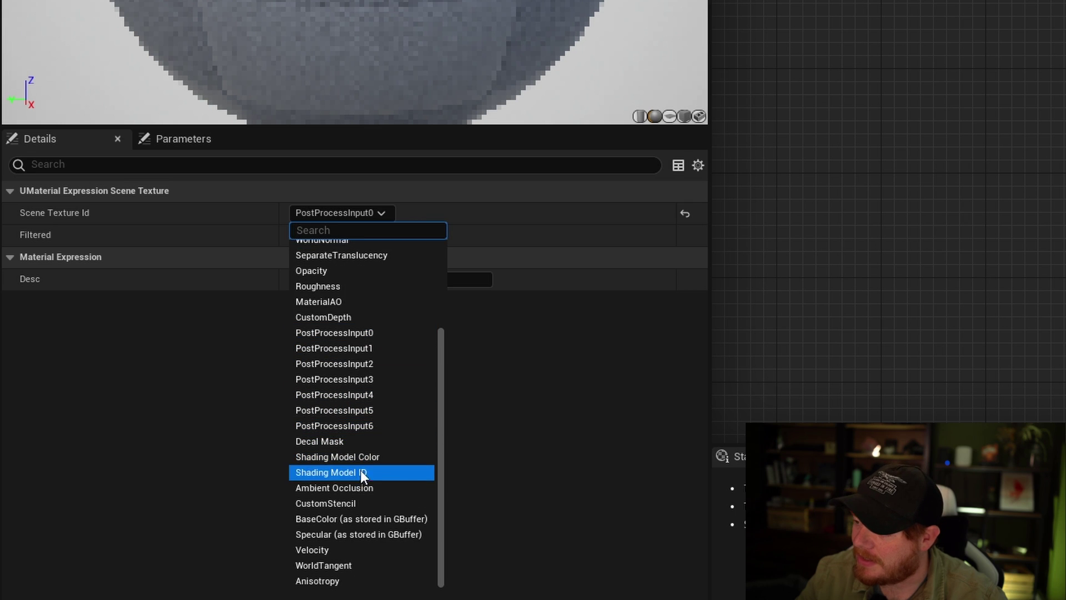
pyautogui.click(362, 503)
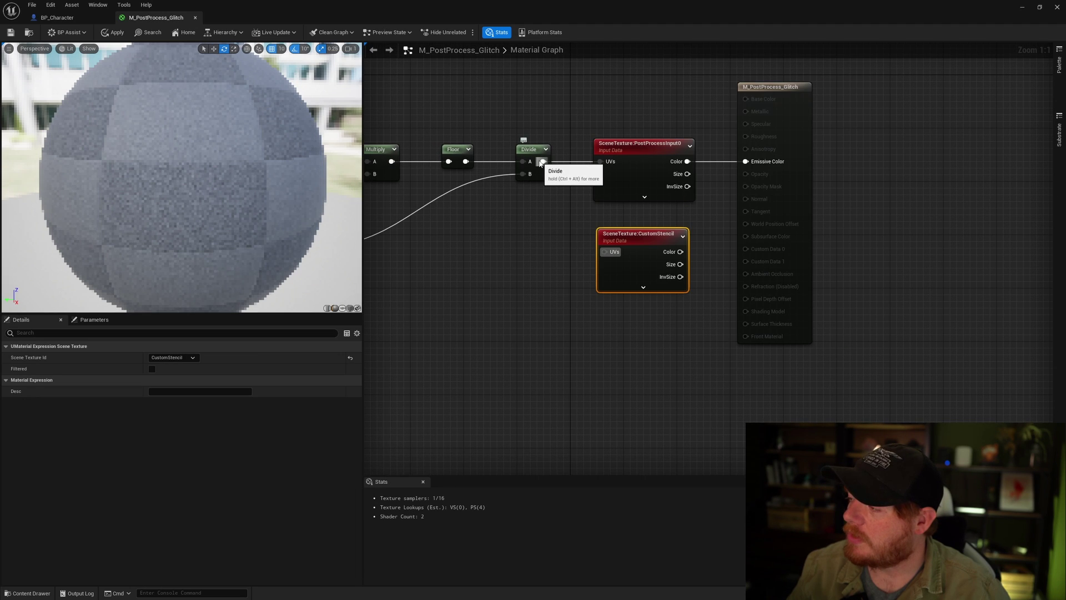
# Feed the final Divide into the CustomStencil node's UVs and its Color into Emissive Color, and check the mask in the level
pyautogui.moveTo(542, 161); pyautogui.dragTo(539, 265)
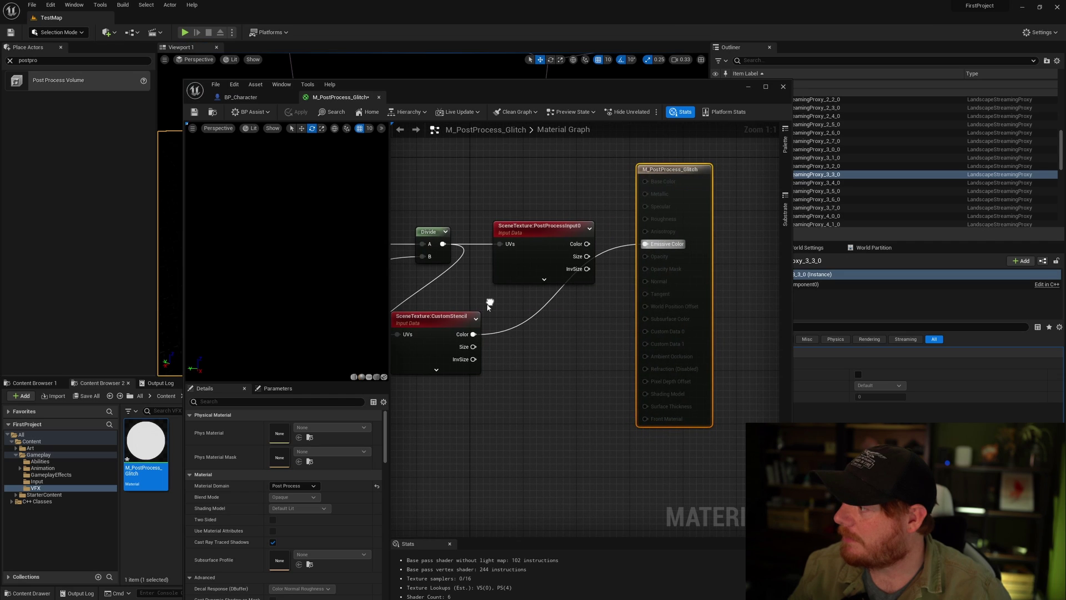
pyautogui.moveTo(435, 342); pyautogui.dragTo(488, 337, button='right')
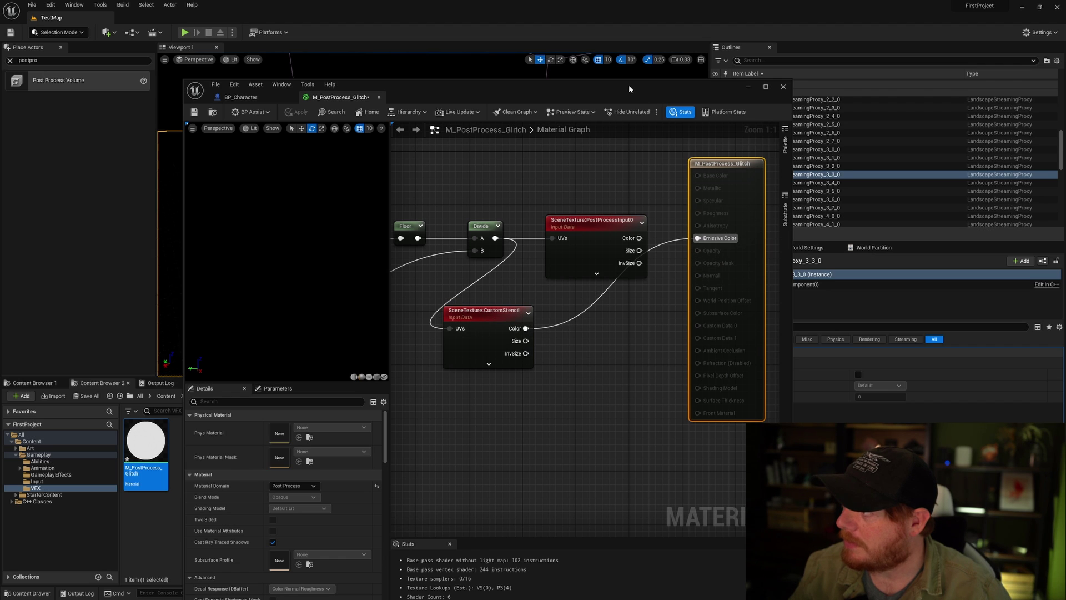
pyautogui.moveTo(633, 89); pyautogui.dragTo(610, 385)
pyautogui.moveTo(537, 255); pyautogui.dragTo(545, 229, button='right')
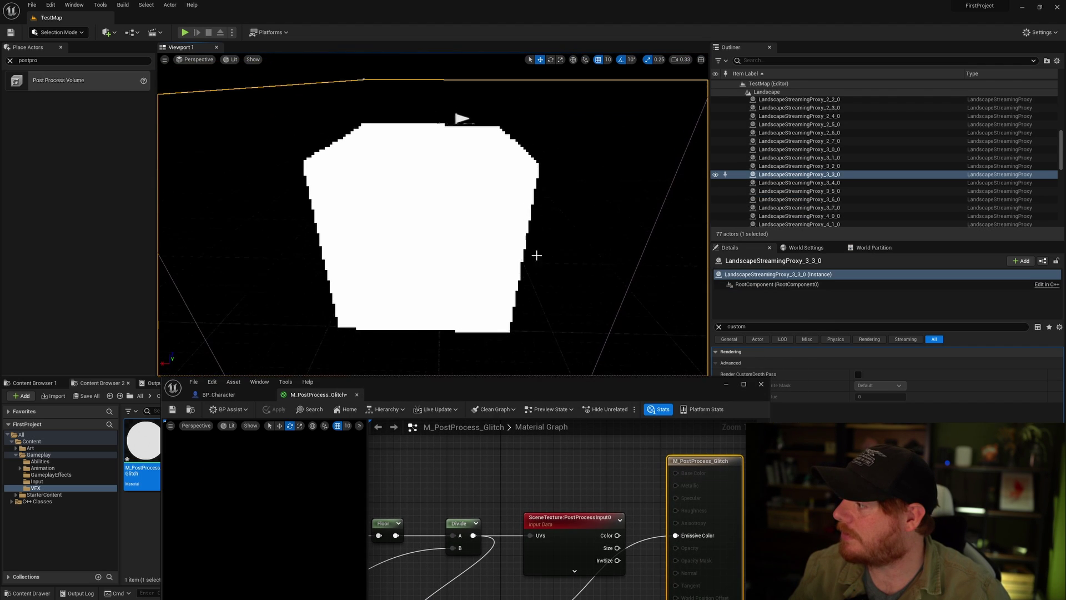
pyautogui.doubleClick(569, 381)
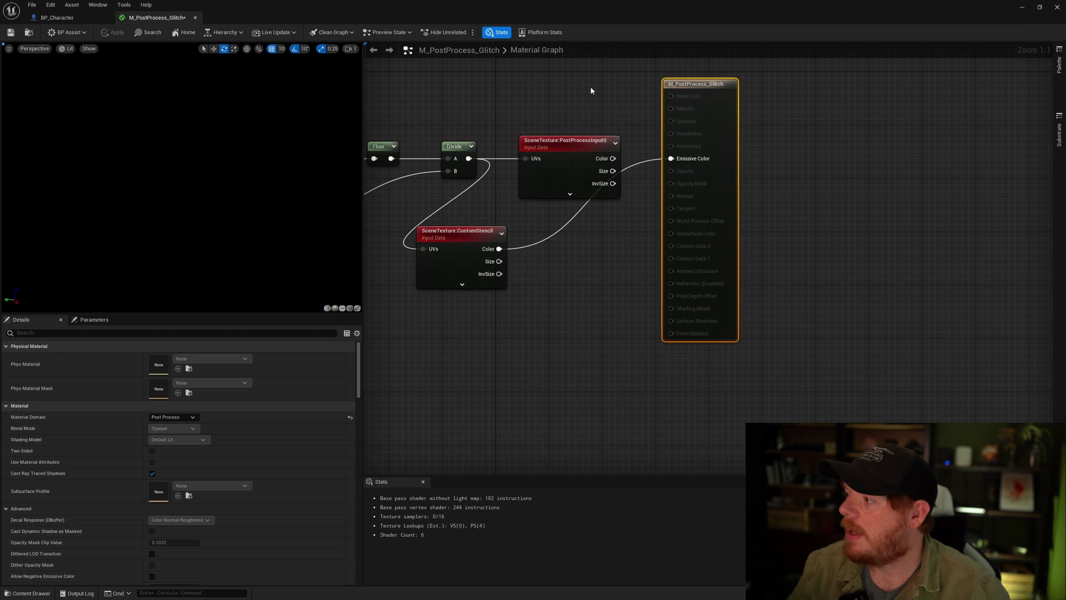
# Add an If node fed by the CustomStencil node's Color on its A input
pyautogui.moveTo(570, 119); pyautogui.dragTo(649, 135, button='right')
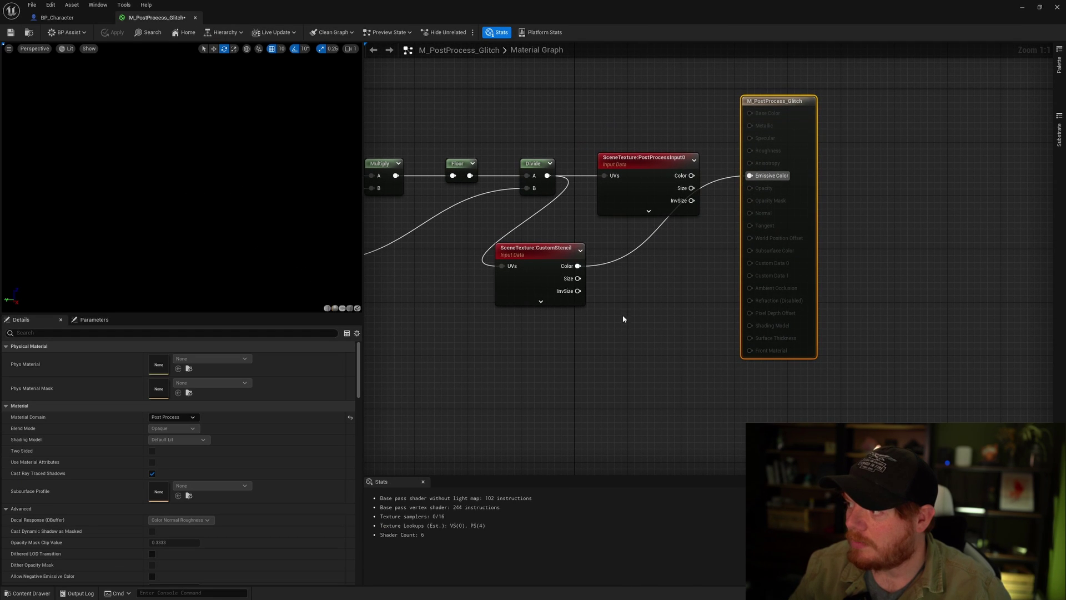
pyautogui.moveTo(623, 318); pyautogui.dragTo(694, 256, button='right')
pyautogui.click(650, 212)
pyautogui.moveTo(657, 219); pyautogui.dragTo(717, 302)
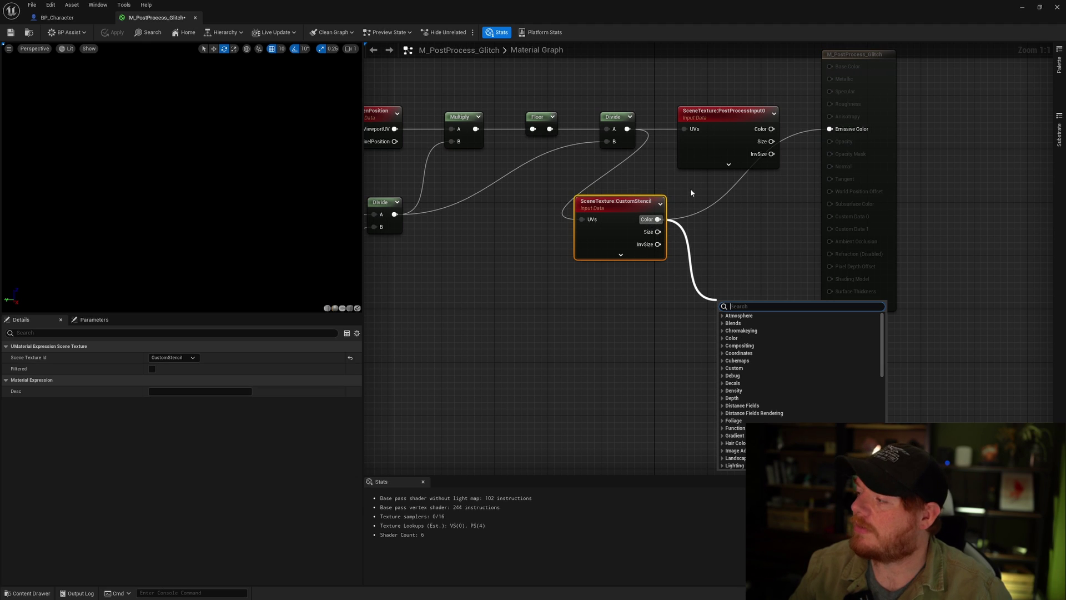
pyautogui.write('if')
pyautogui.press('Return')
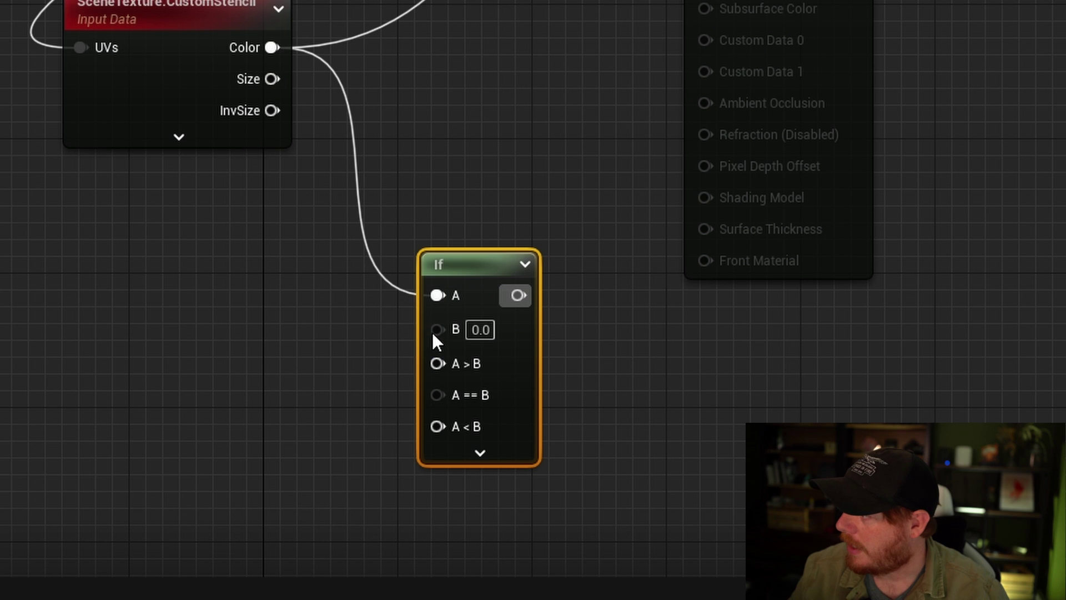
# Promote the If node's B input to a parameter named StencilID
pyautogui.rightClick(441, 330)
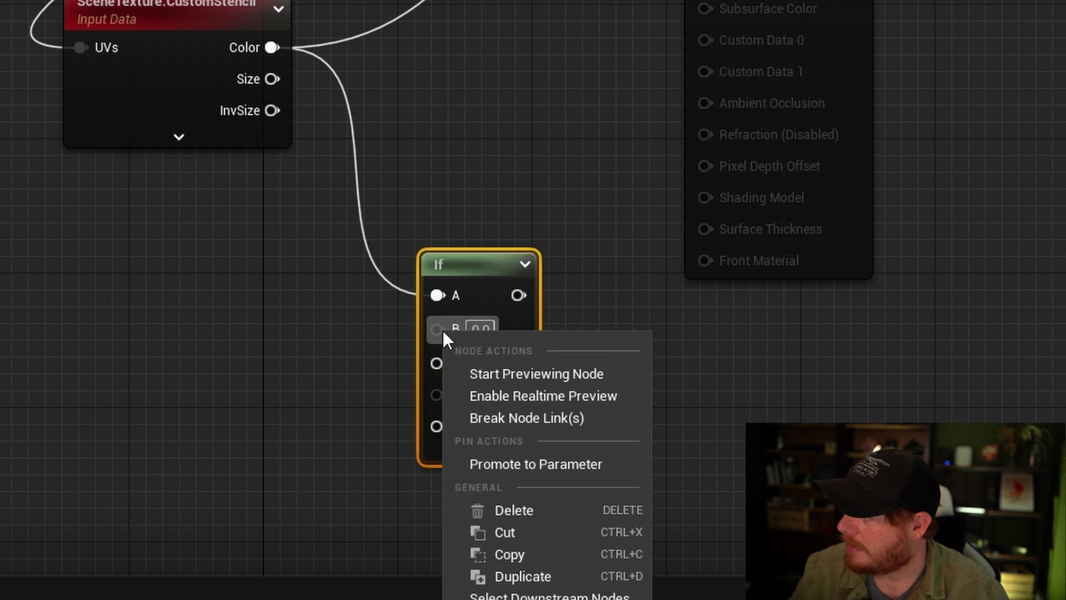
pyautogui.click(538, 464)
pyautogui.write('S')
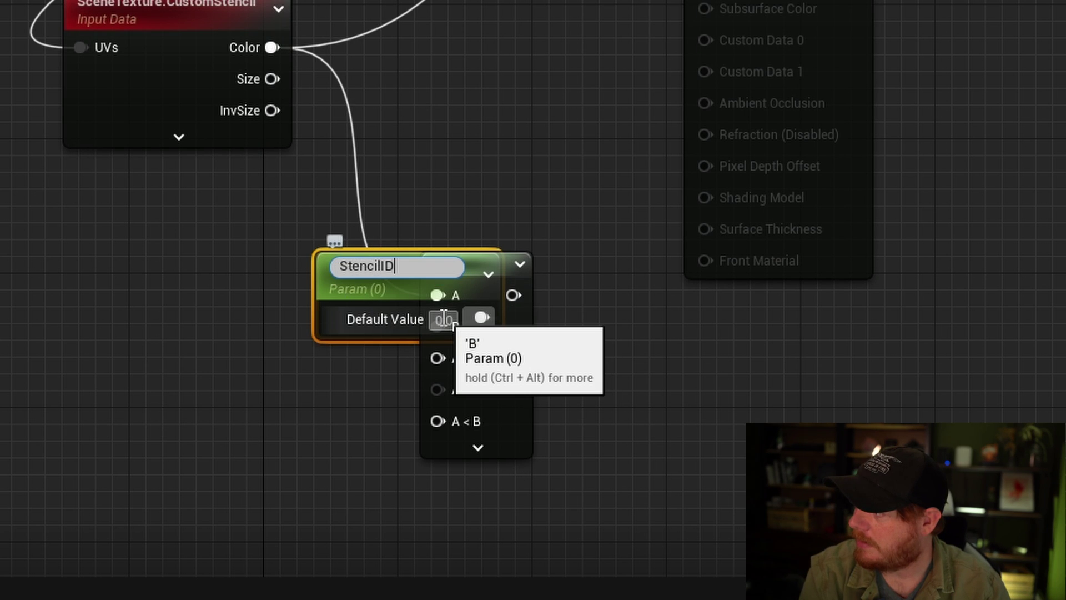
pyautogui.write('tencilID')
pyautogui.press('Return')
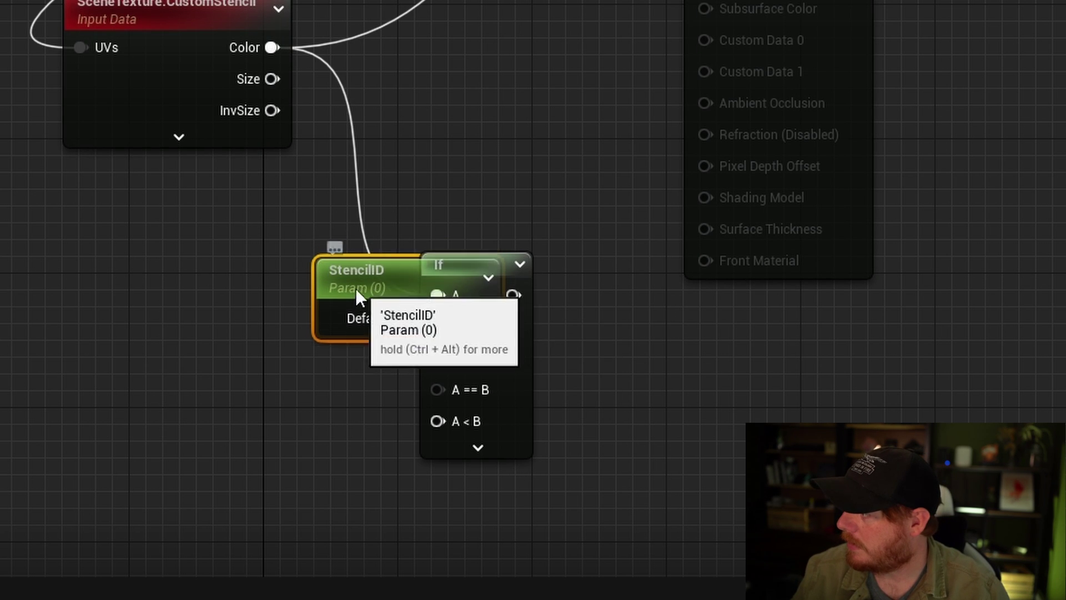
# Move the StencilID parameter clear of the If node and set its default value to 1
pyautogui.moveTo(356, 289); pyautogui.dragTo(157, 312)
pyautogui.click(26, 466)
pyautogui.click(242, 355)
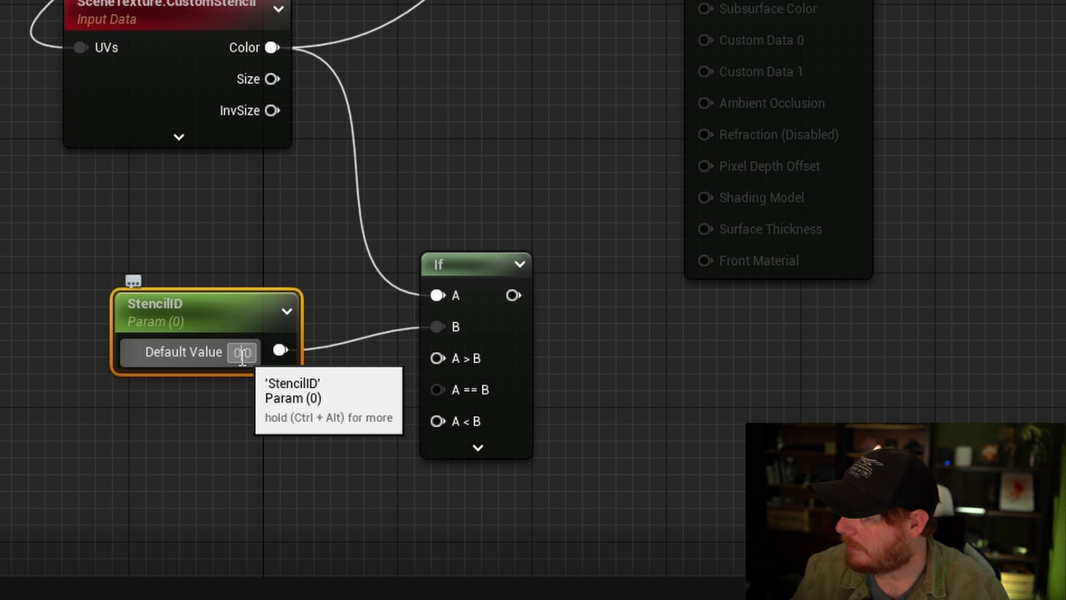
pyautogui.write('1')
pyautogui.press('Return')
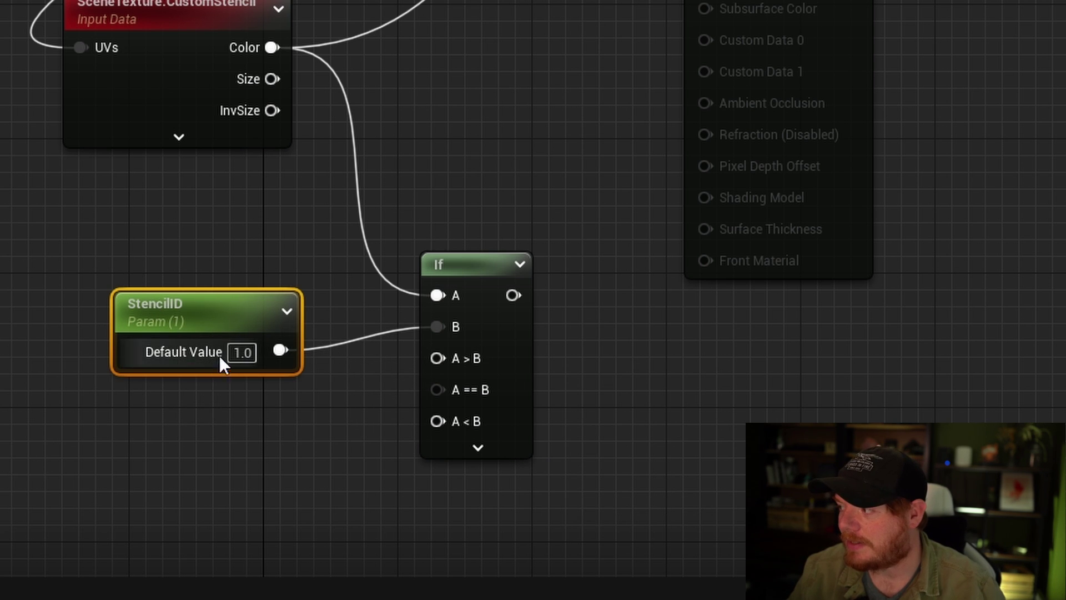
# Add a Constant node with value 0 and connect it to the If node's A > B and A < B inputs
pyautogui.moveTo(380, 476); pyautogui.dragTo(284, 333, button='right')
pyautogui.click(301, 207)
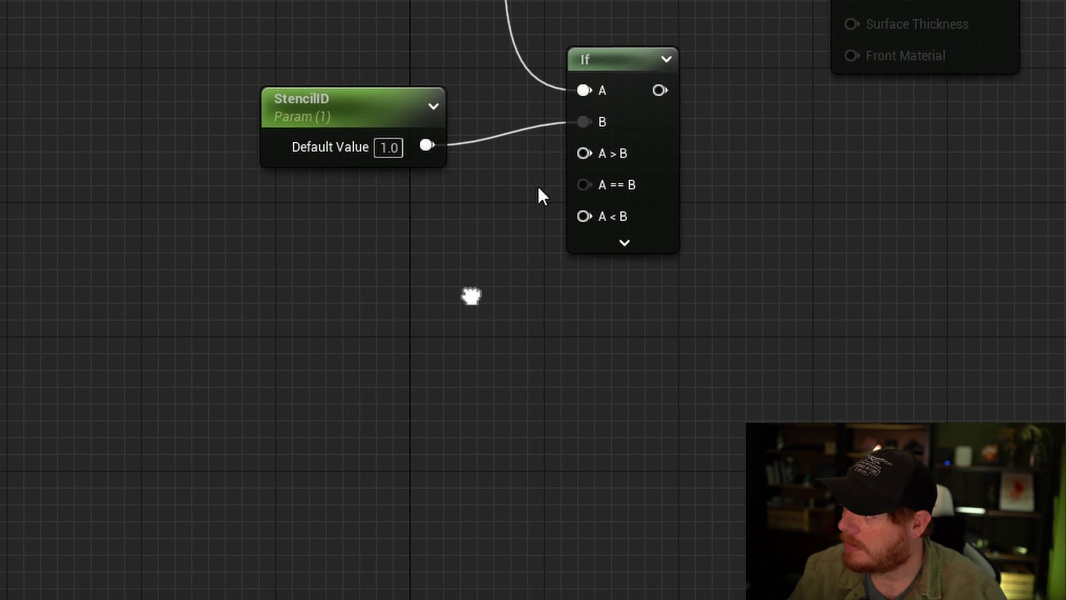
pyautogui.moveTo(503, 303); pyautogui.dragTo(288, 380)
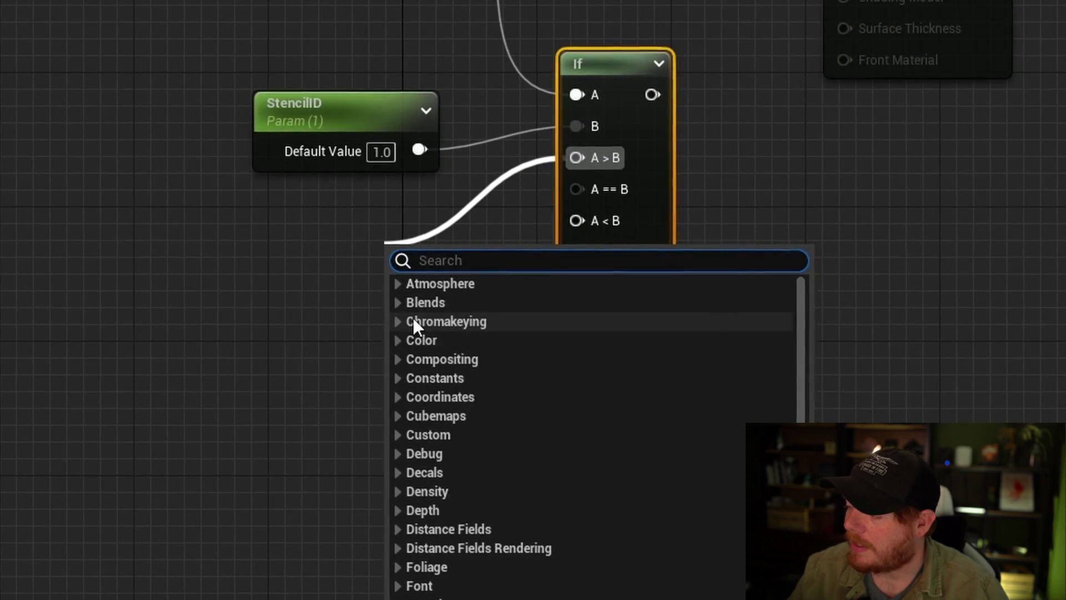
pyautogui.write('const')
pyautogui.click(414, 321)
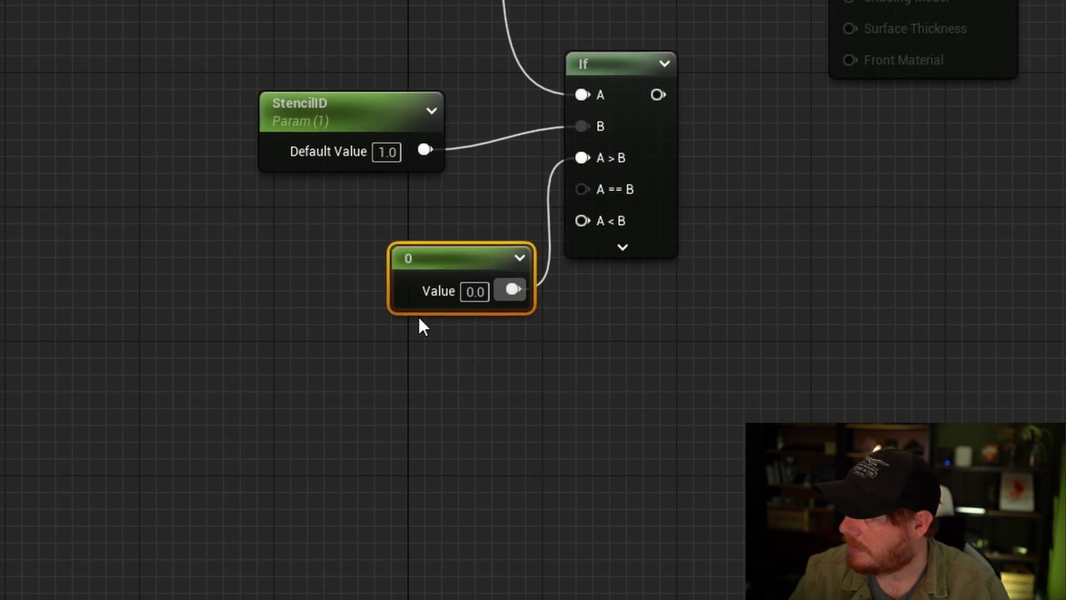
pyautogui.moveTo(518, 283); pyautogui.dragTo(593, 216)
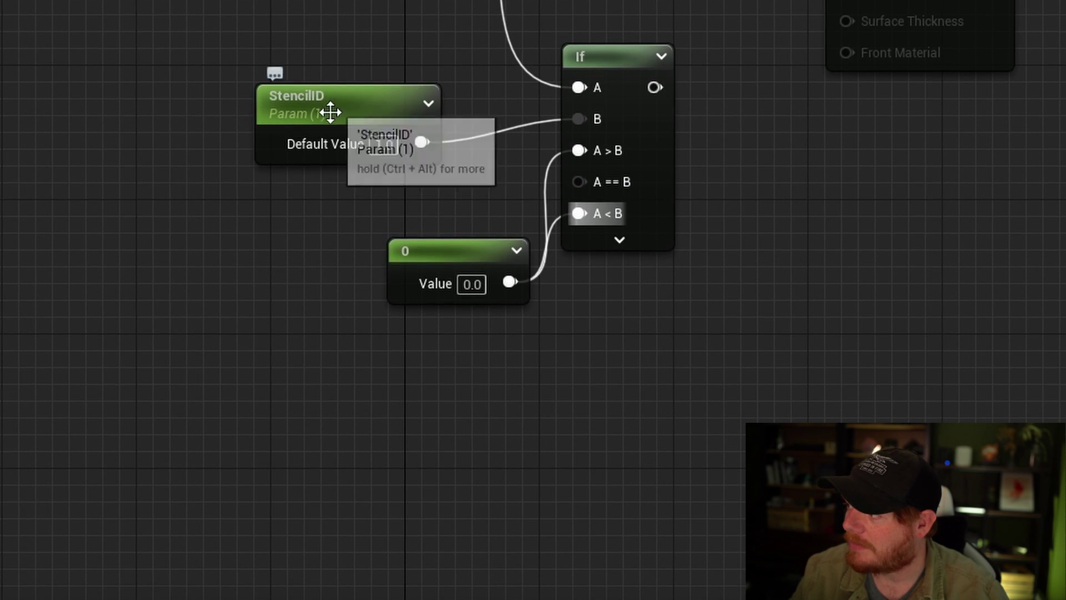
# Add a Constant node with value 1 to the If node's A == B input and connect the If output to Emissive Color
pyautogui.moveTo(614, 179); pyautogui.dragTo(229, 233)
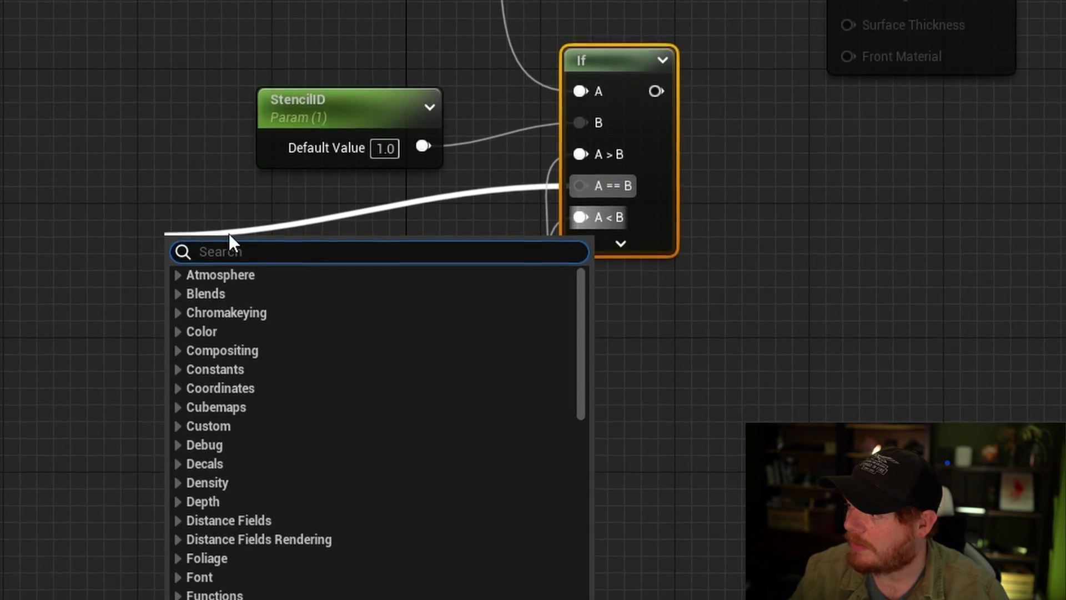
pyautogui.write('const')
pyautogui.press('Return')
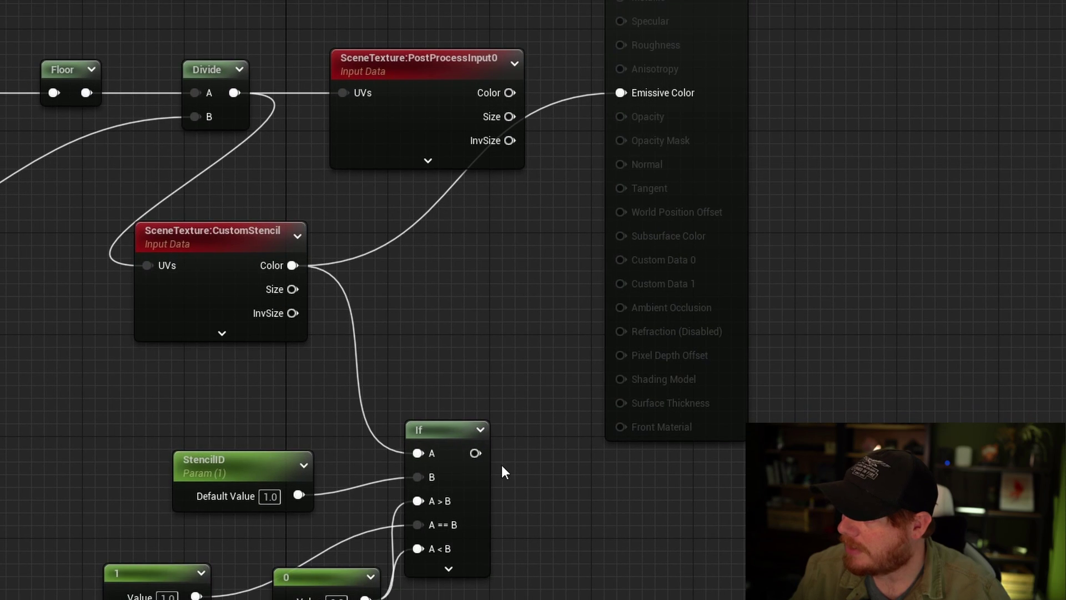
pyautogui.moveTo(475, 453); pyautogui.dragTo(645, 101)
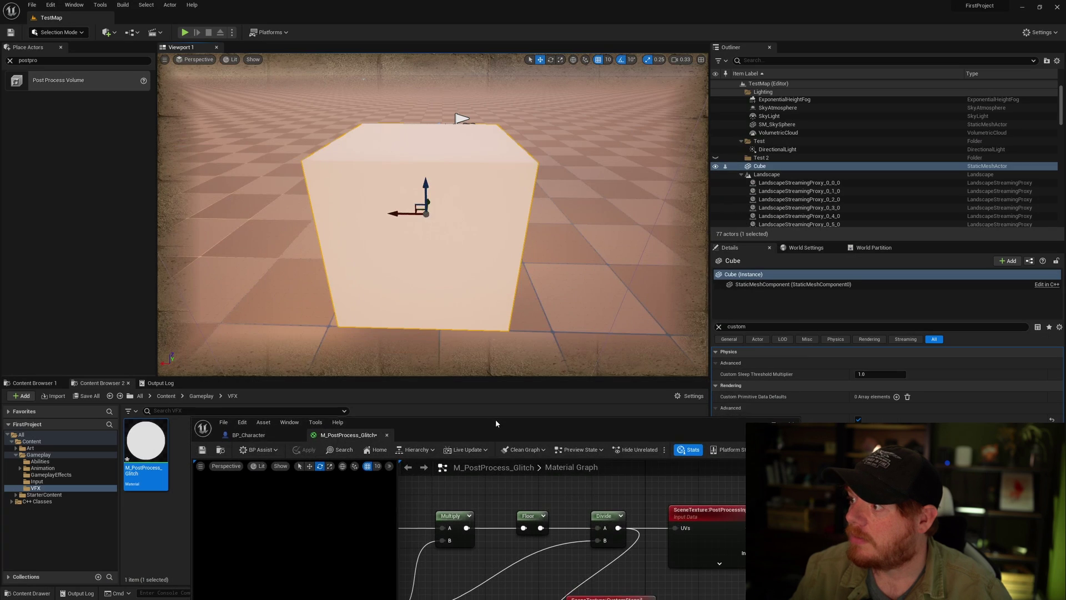
# Duplicate the SceneTexture:PostProcessInput0 node and place the copy above the original, leaving its UVs input unconnected
pyautogui.moveTo(495, 420); pyautogui.dragTo(490, 411)
pyautogui.moveTo(550, 209); pyautogui.dragTo(465, 217, button='right')
pyautogui.moveTo(671, 414); pyautogui.dragTo(611, 470)
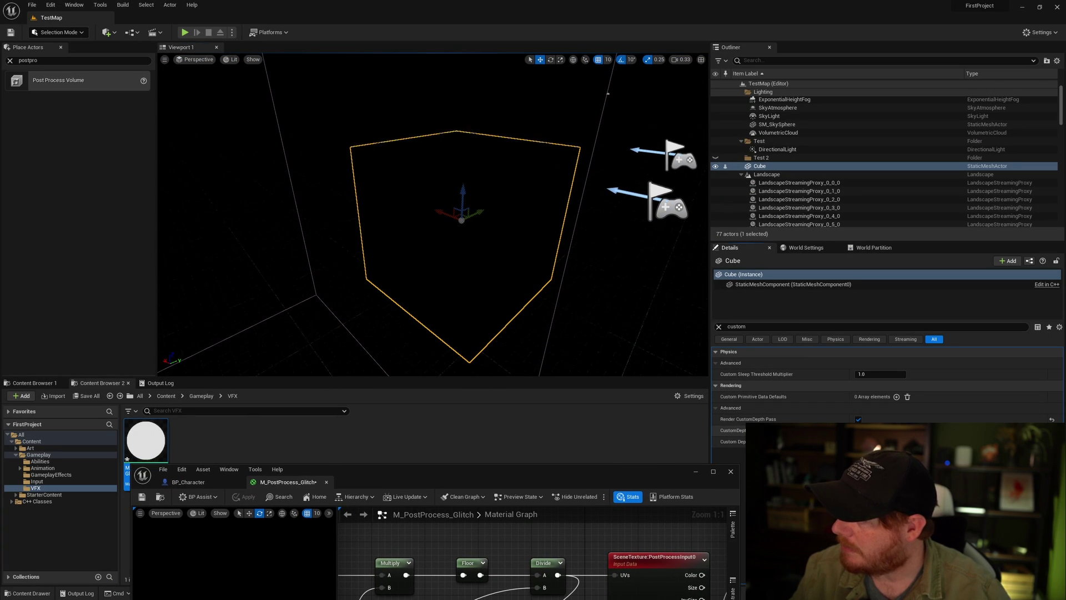
pyautogui.moveTo(571, 235); pyautogui.dragTo(438, 222, button='right')
pyautogui.press('d')
pyautogui.press('w')
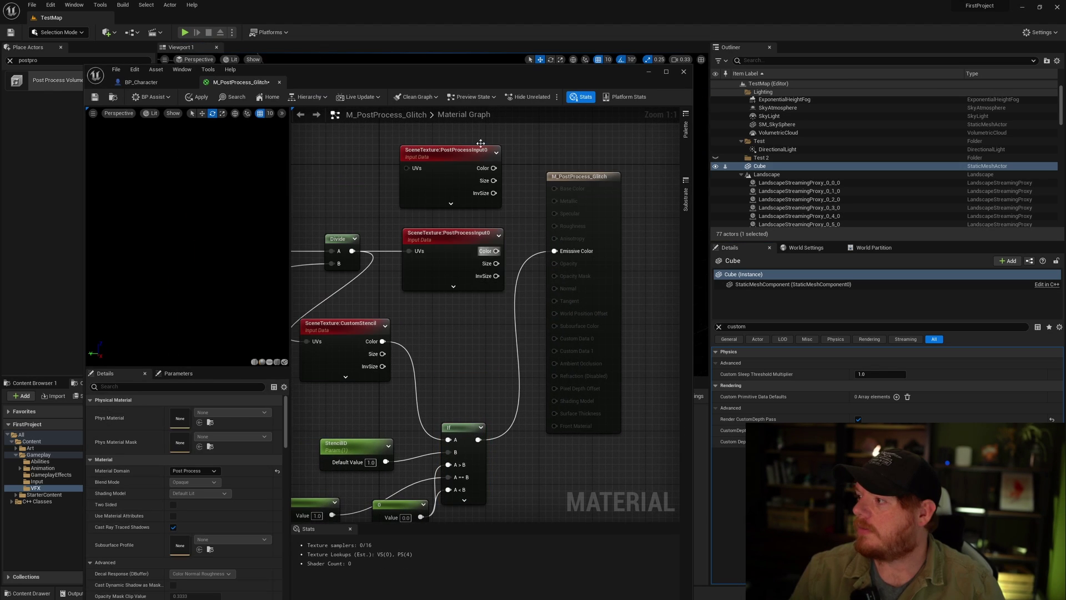
pyautogui.moveTo(507, 140); pyautogui.dragTo(453, 321)
pyautogui.click(452, 323)
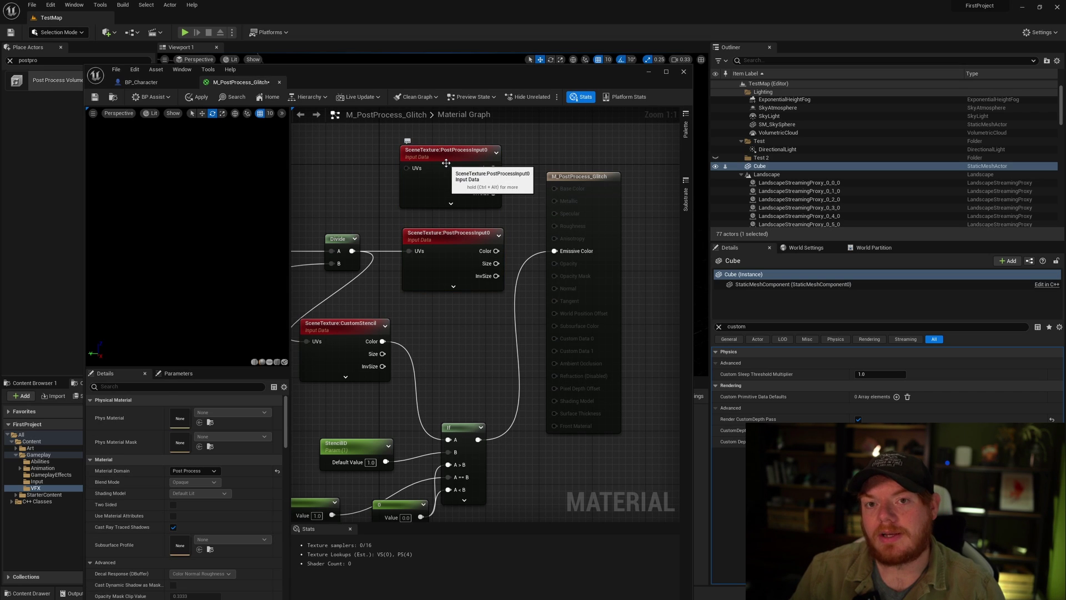
pyautogui.moveTo(524, 155); pyautogui.dragTo(549, 177, button='right')
pyautogui.rightClick(541, 188)
pyautogui.click(590, 157)
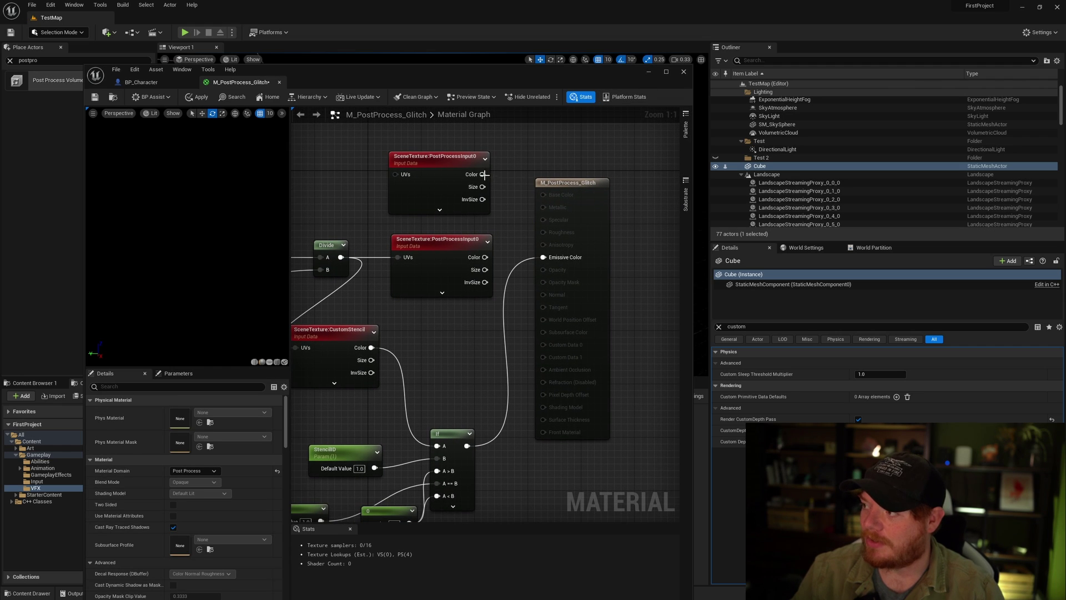
# Add a LinearInterpolate node with its A input fed by the upper PostProcessInput0's Color, and move the material output node clear of it
pyautogui.moveTo(484, 175); pyautogui.dragTo(515, 218)
pyautogui.write('lerp')
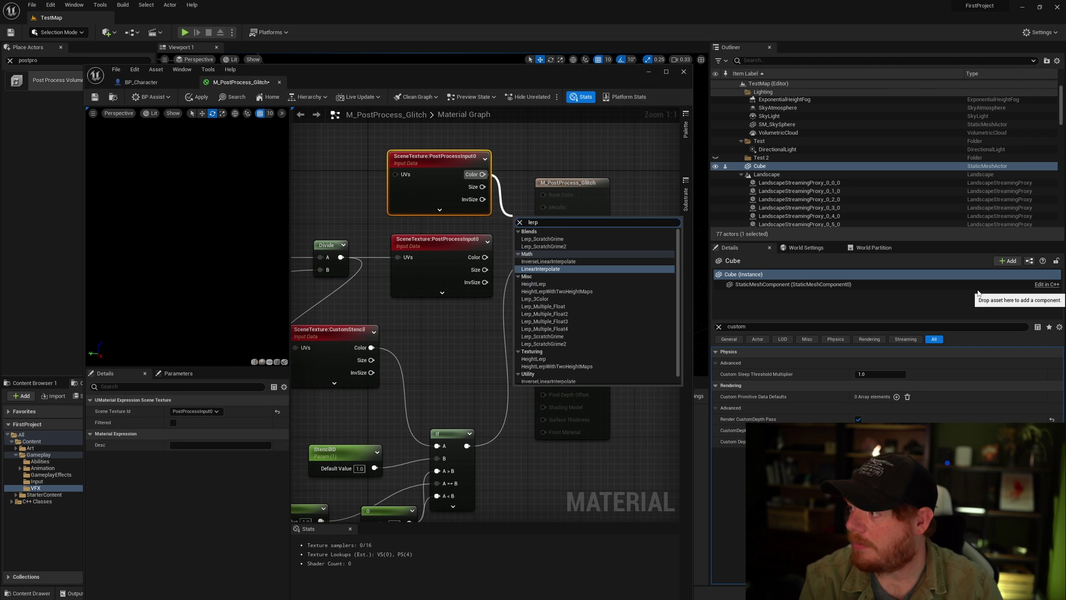
pyautogui.press('Return')
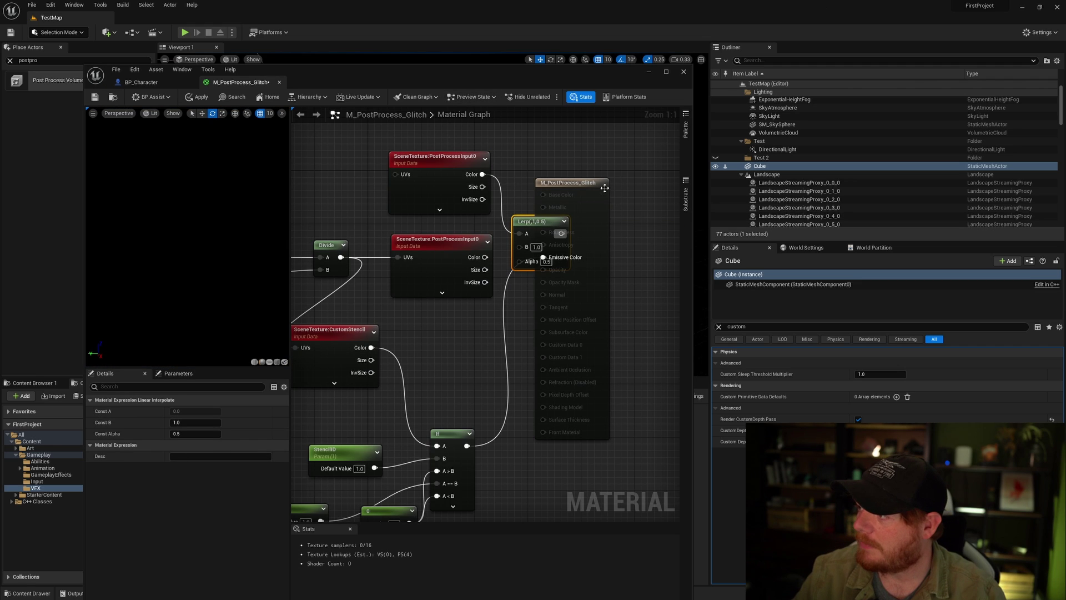
pyautogui.moveTo(604, 187); pyautogui.dragTo(677, 201)
pyautogui.click(555, 183)
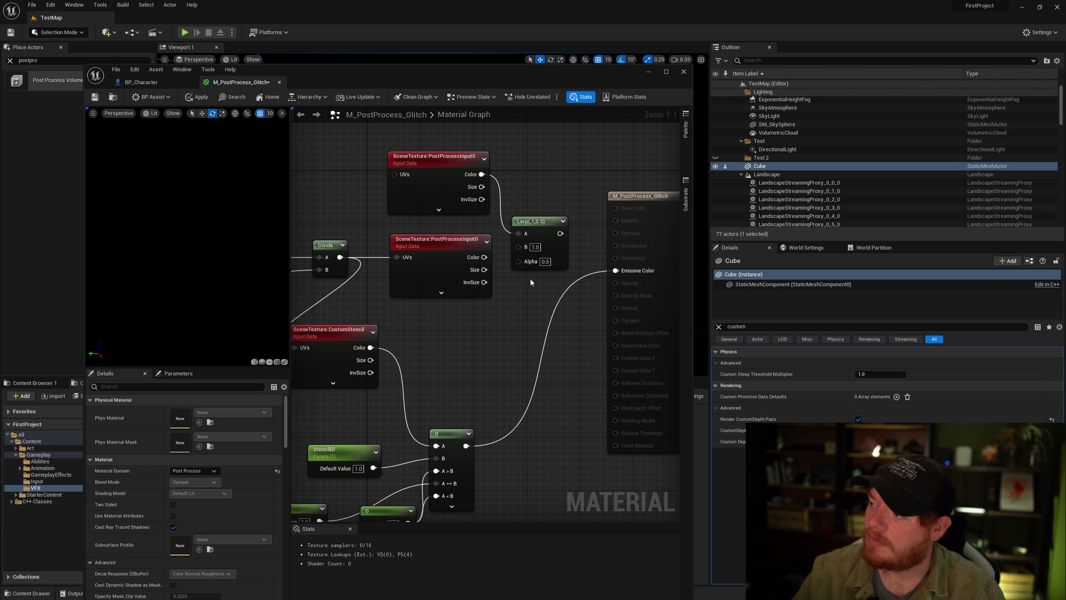
# Connect the pixelated PostProcessInput0's Color to the Lerp's B input and the If node's output to its Alpha
pyautogui.moveTo(483, 257); pyautogui.dragTo(518, 248)
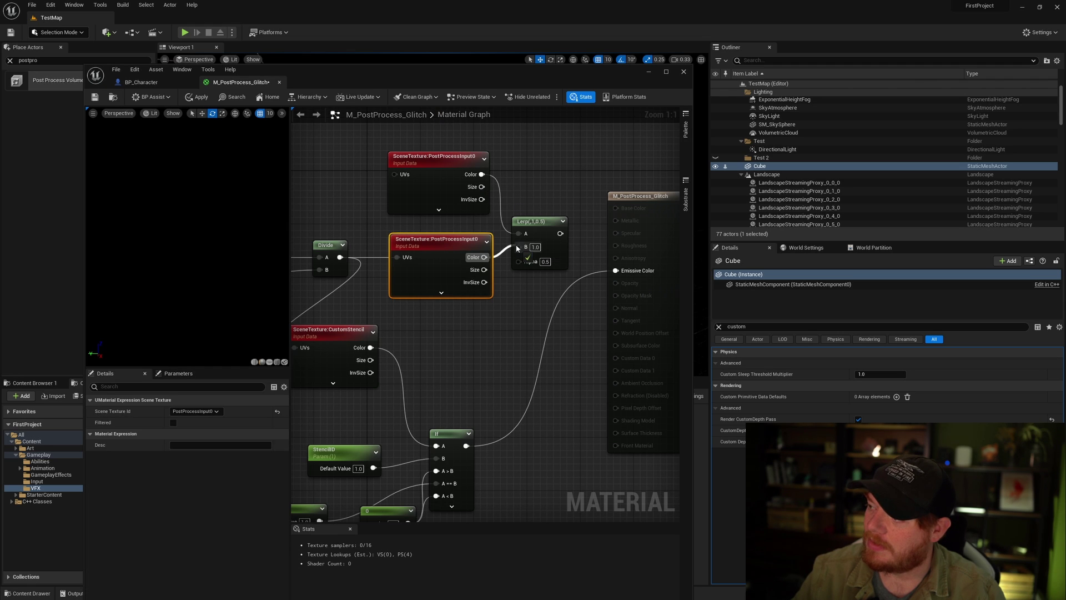
pyautogui.moveTo(549, 414); pyautogui.dragTo(527, 383, button='right')
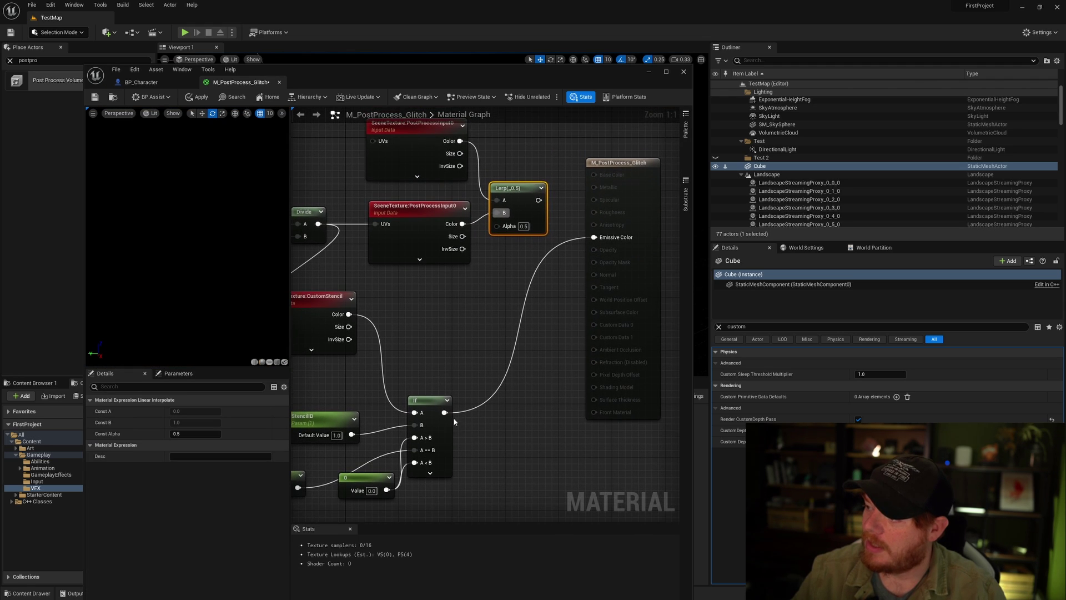
pyautogui.click(527, 244)
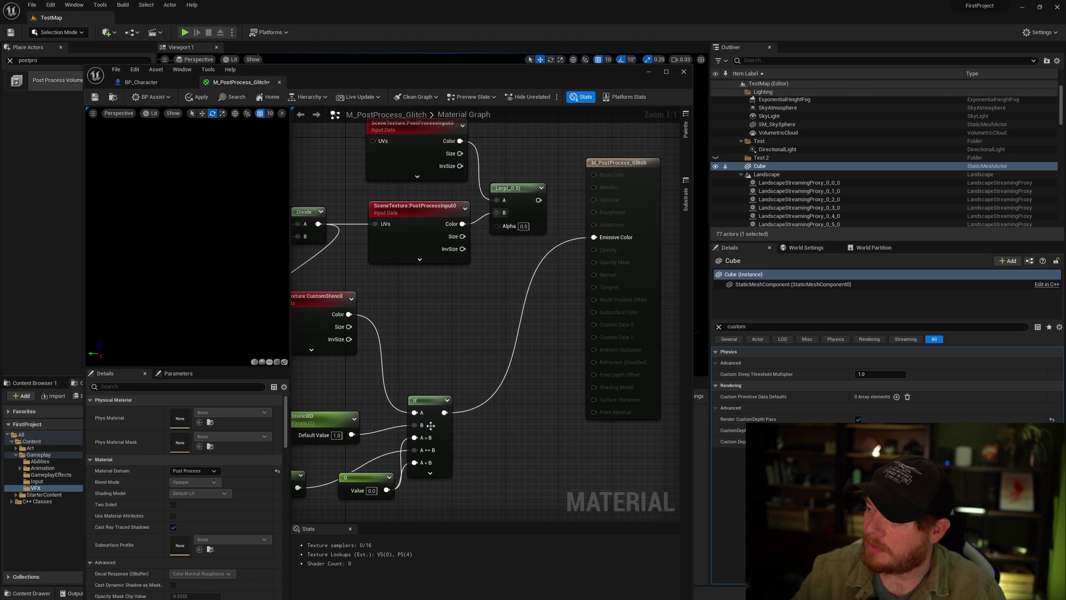
pyautogui.moveTo(444, 413); pyautogui.dragTo(496, 225)
pyautogui.click(538, 309)
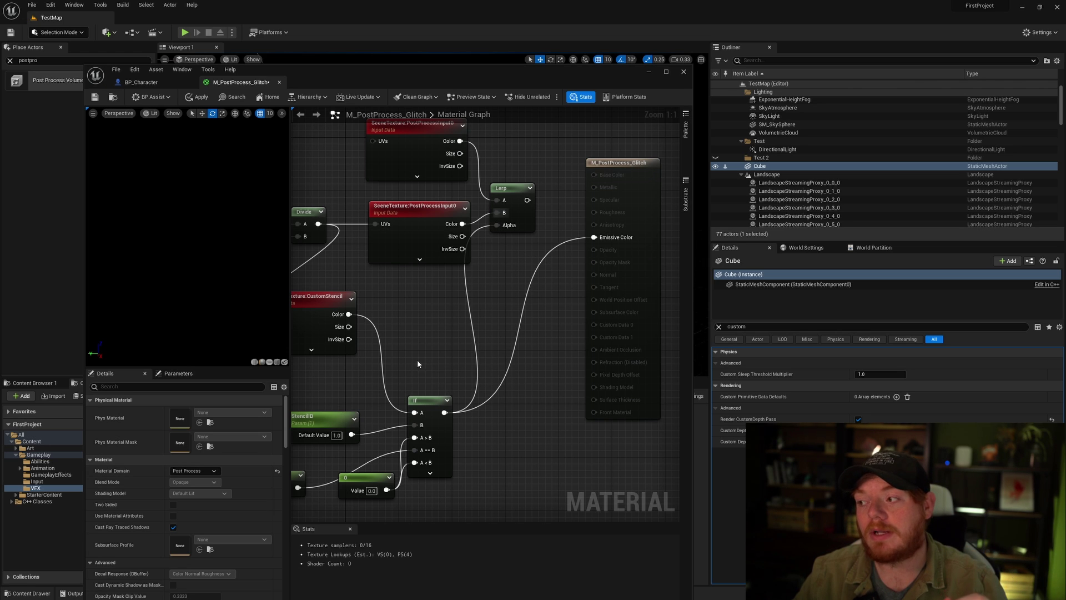
# Connect the Lerp node's output to the material's Emissive Color in place of the If node
pyautogui.click(511, 195)
pyautogui.moveTo(416, 348); pyautogui.dragTo(524, 324, button='right')
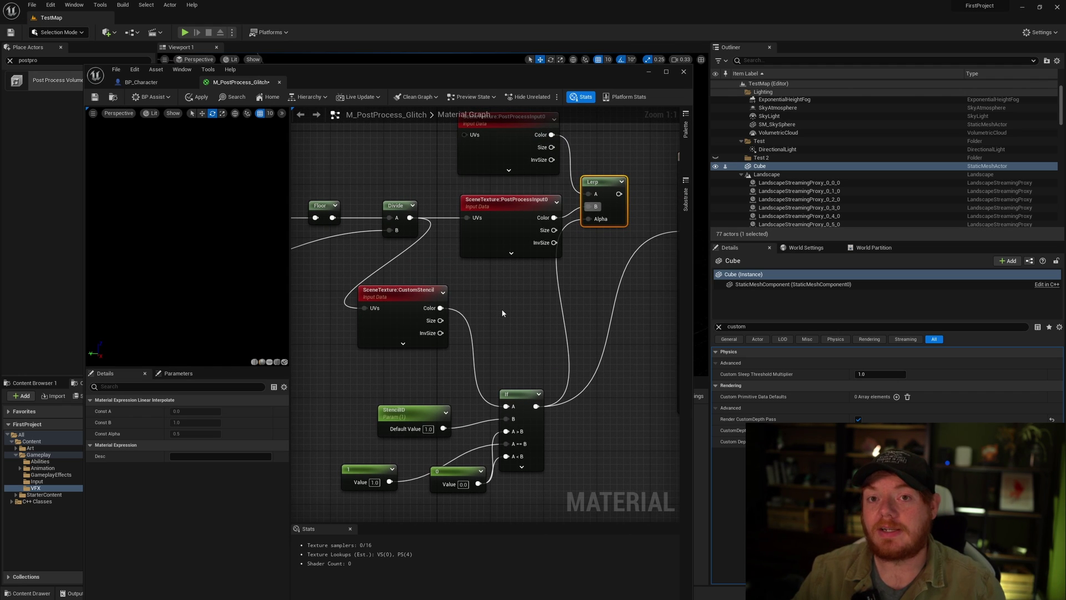
pyautogui.moveTo(584, 289); pyautogui.dragTo(559, 301, button='right')
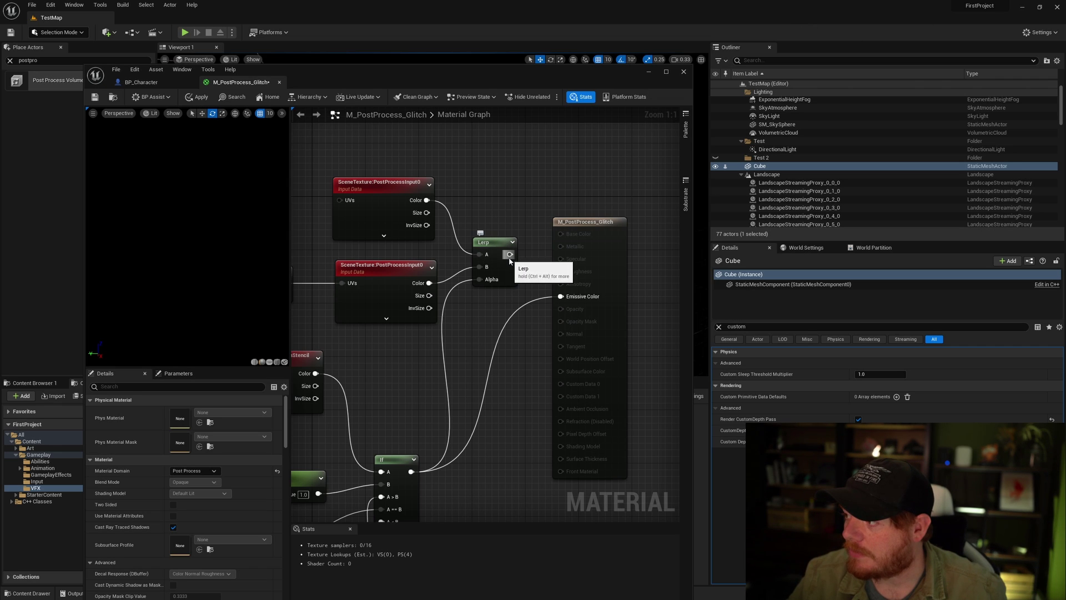
pyautogui.moveTo(509, 254); pyautogui.dragTo(562, 296)
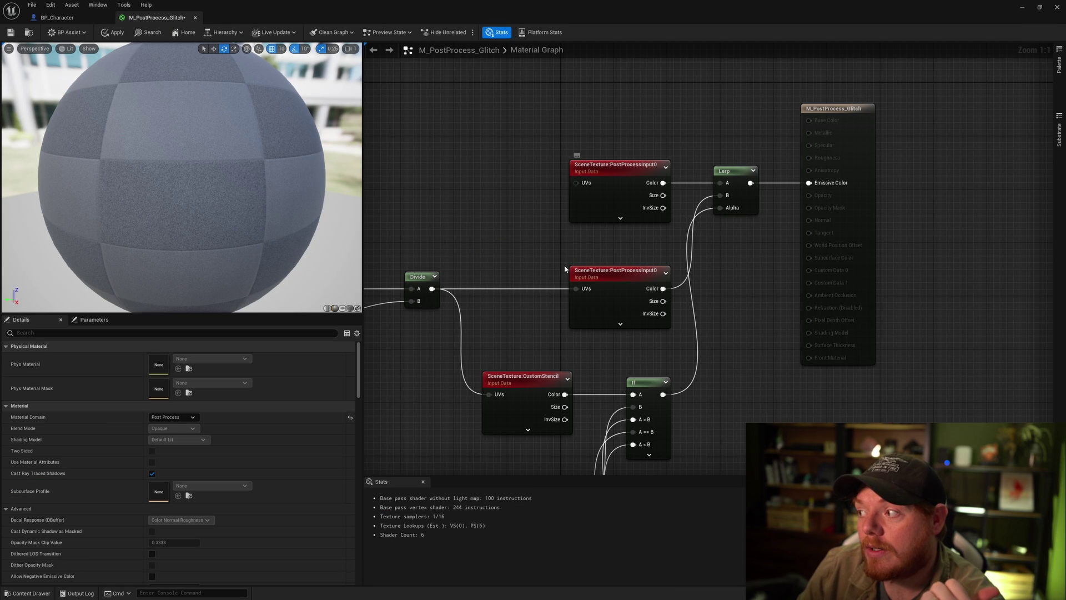
pyautogui.moveTo(565, 268); pyautogui.dragTo(798, 221, button='right')
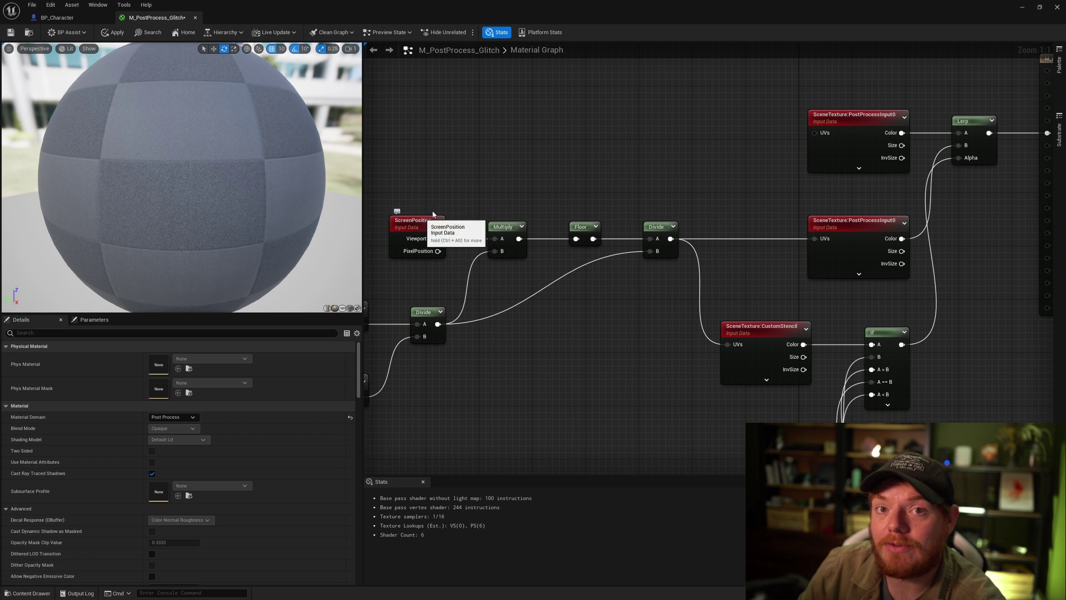
pyautogui.moveTo(826, 73); pyautogui.dragTo(655, 133, button='right')
pyautogui.moveTo(758, 142); pyautogui.dragTo(722, 186)
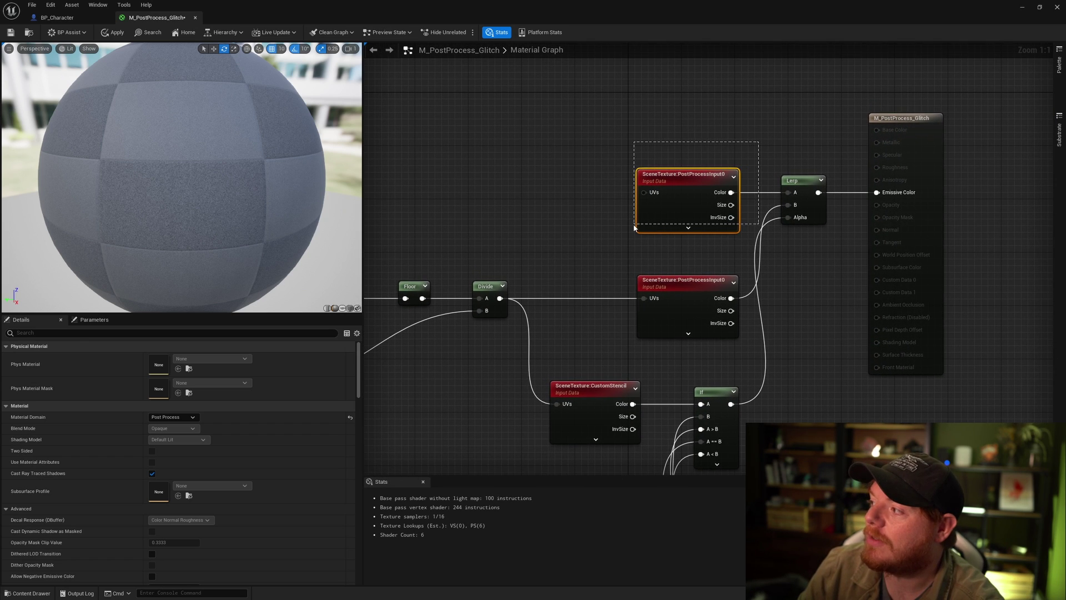
pyautogui.moveTo(634, 226); pyautogui.dragTo(635, 225)
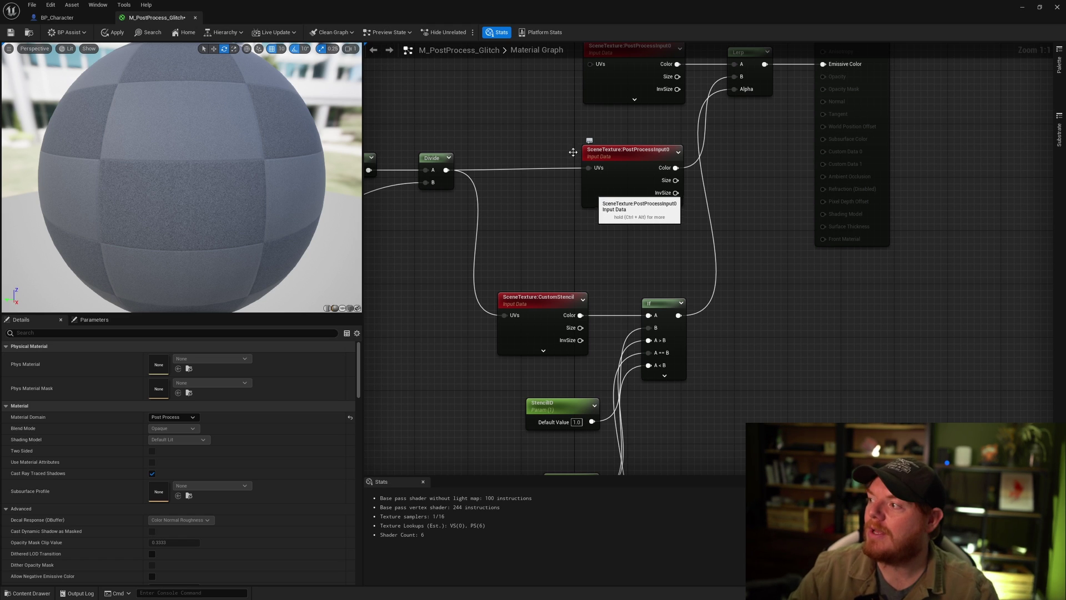
# Duplicate the pixelated PostProcessInput0 node below itself and move the CustomStencil and If nodes down to make room
pyautogui.moveTo(727, 208); pyautogui.dragTo(763, 215, button='right')
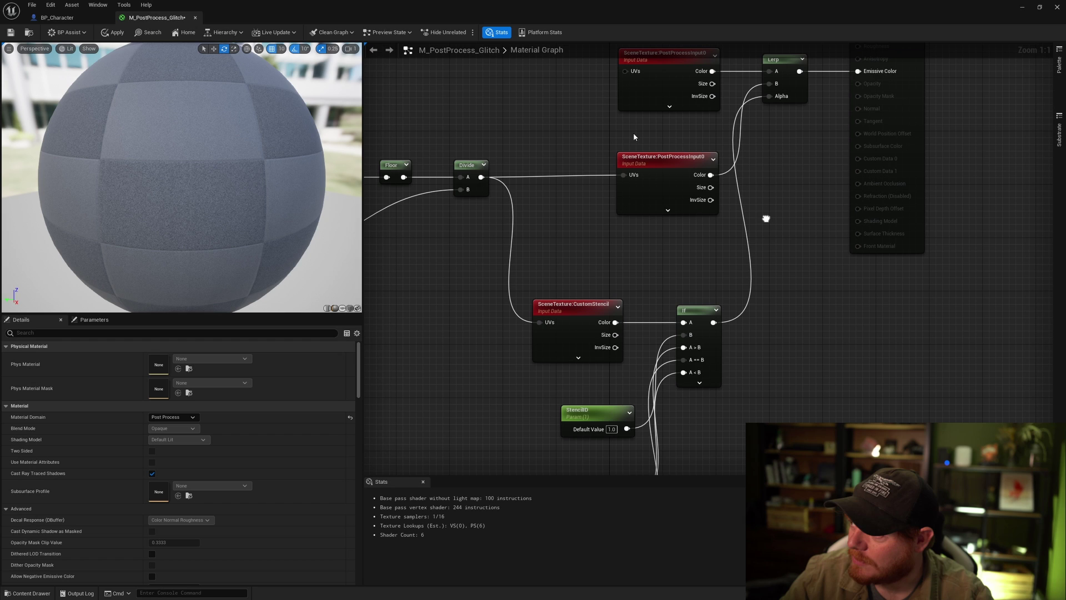
pyautogui.click(645, 162)
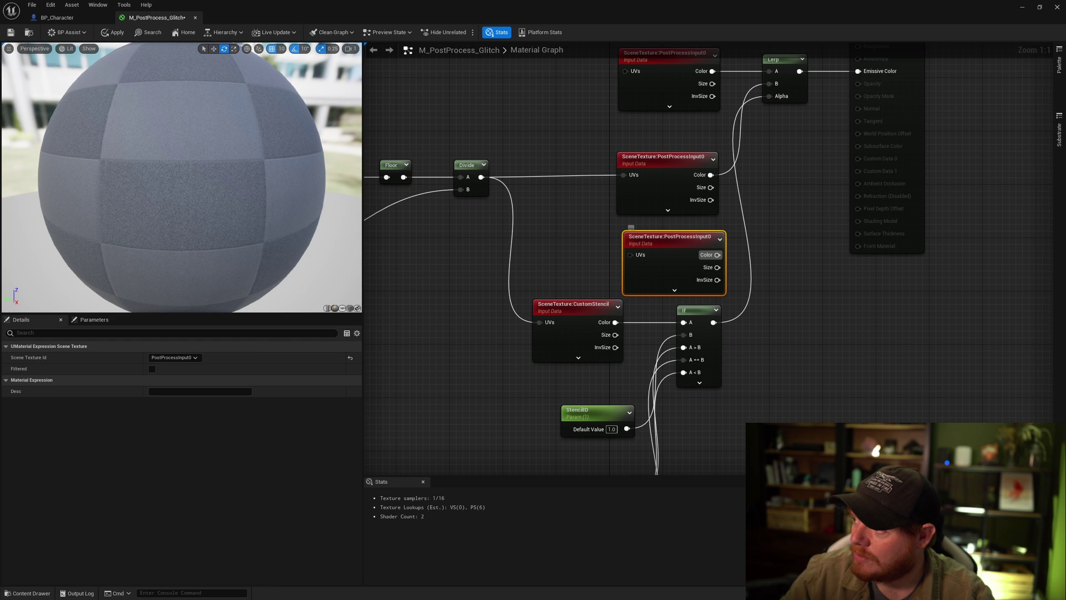
pyautogui.moveTo(627, 237); pyautogui.dragTo(645, 109, button='right')
pyautogui.moveTo(767, 456); pyautogui.dragTo(525, 211)
pyautogui.moveTo(593, 182); pyautogui.dragTo(591, 367)
pyautogui.moveTo(665, 221); pyautogui.dragTo(577, 311, button='right')
# Duplicate the new PostProcessInput0 copy once more and line up the three nodes in a column
pyautogui.click(595, 194)
pyautogui.click(594, 205)
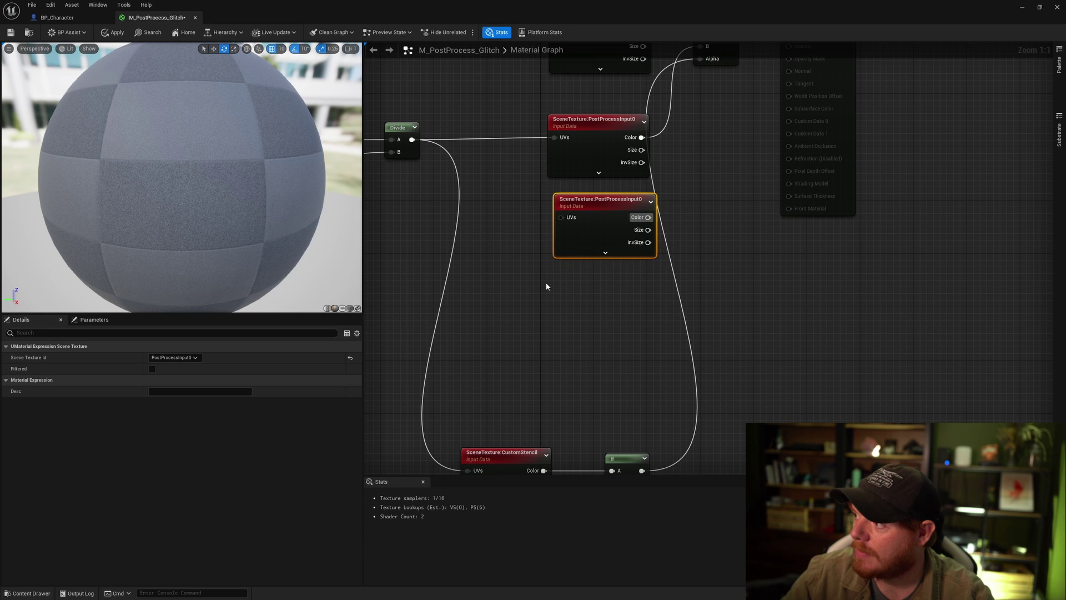
pyautogui.hotkey('ctrl', 'd')
pyautogui.moveTo(611, 295); pyautogui.dragTo(613, 286)
pyautogui.moveTo(611, 199); pyautogui.dragTo(603, 199)
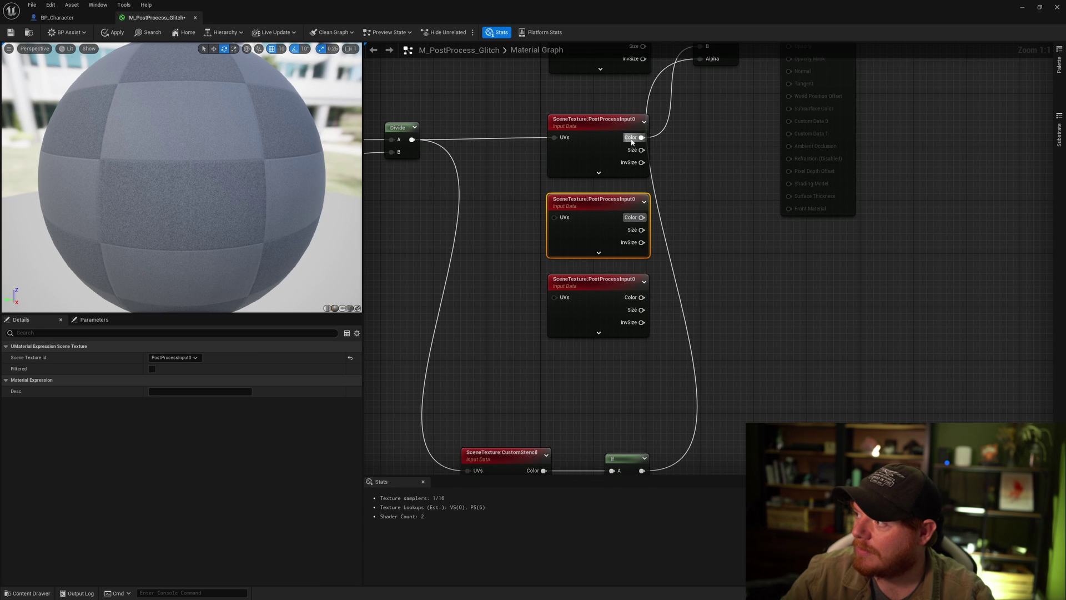
# Add a ComponentMask node fed by the pixelated PostProcessInput0's Color and restrict it to the R channel
pyautogui.moveTo(641, 137); pyautogui.dragTo(670, 142)
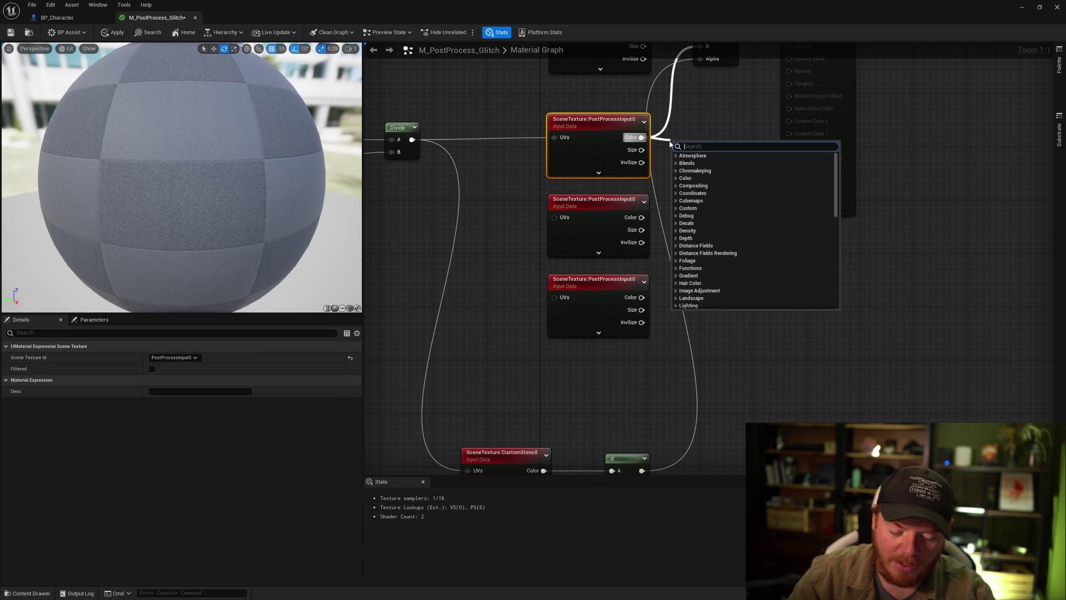
pyautogui.write('mask')
pyautogui.press('Return')
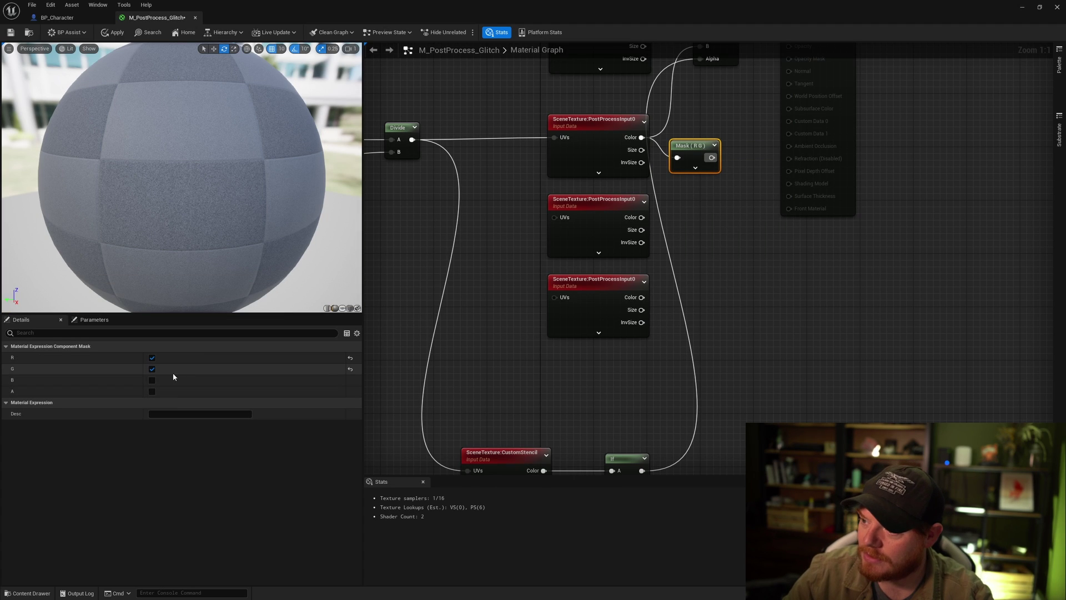
pyautogui.click(152, 369)
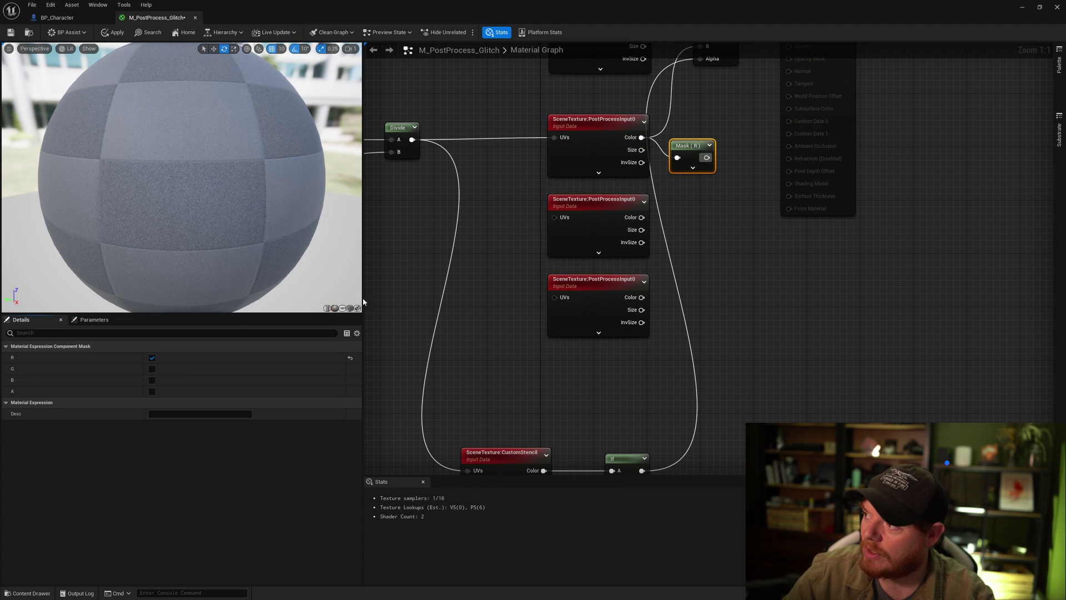
# Duplicate the R mask, feed the copy from the second PostProcessInput0's Color, and set it to the G channel only
pyautogui.click(732, 216)
pyautogui.click(702, 154)
pyautogui.hotkey('ctrl', 'd')
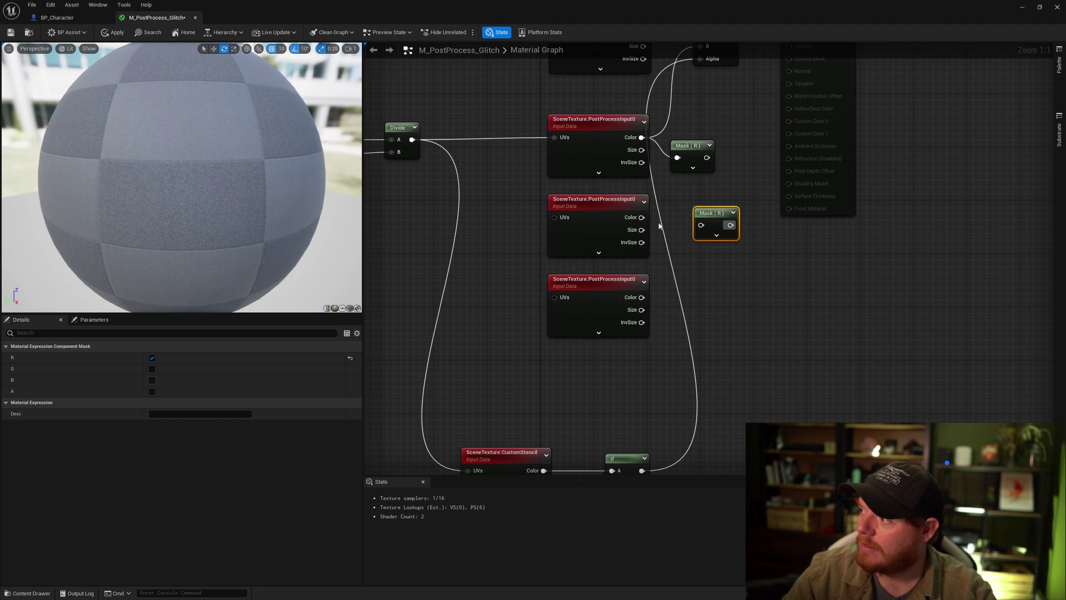
pyautogui.moveTo(640, 217); pyautogui.dragTo(701, 225)
pyautogui.click(711, 214)
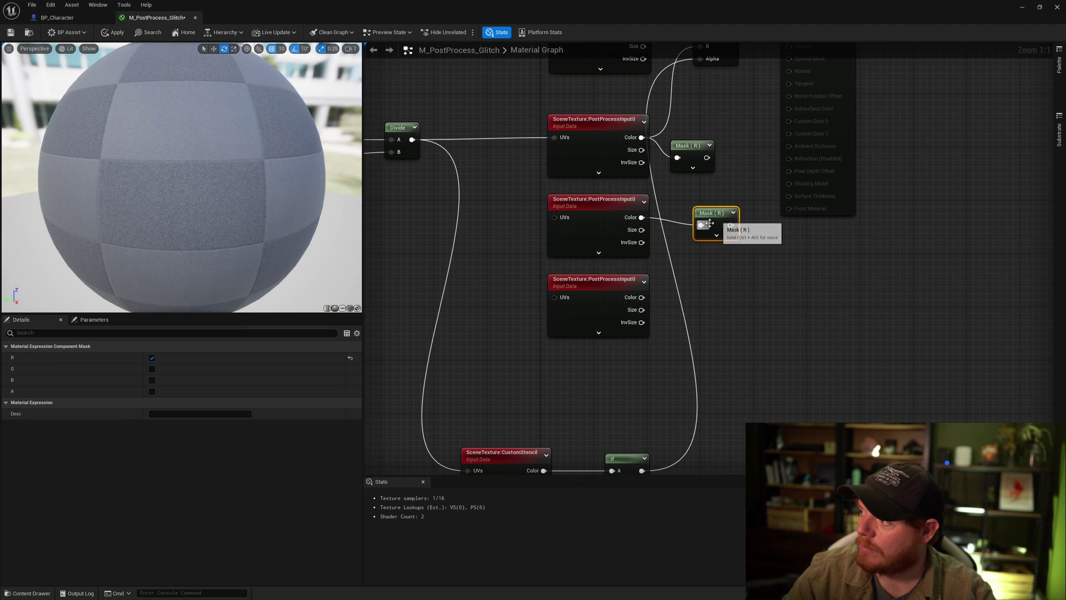
pyautogui.click(152, 358)
pyautogui.click(152, 369)
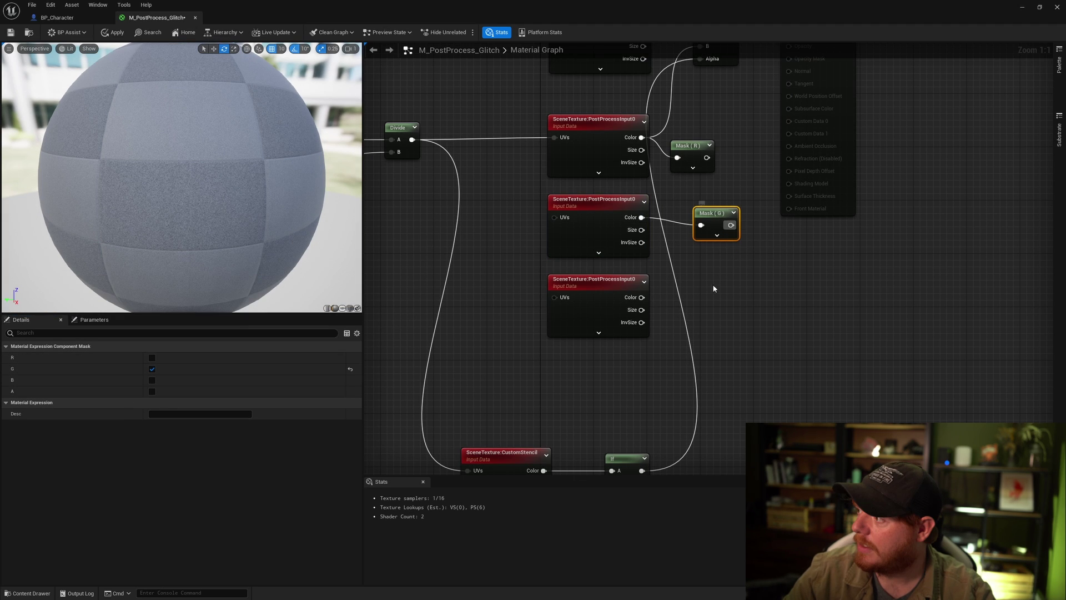
# Duplicate the G mask for the third PostProcessInput0 node and set the copy to the B channel
pyautogui.hotkey('ctrl', 'd')
pyautogui.click(716, 308)
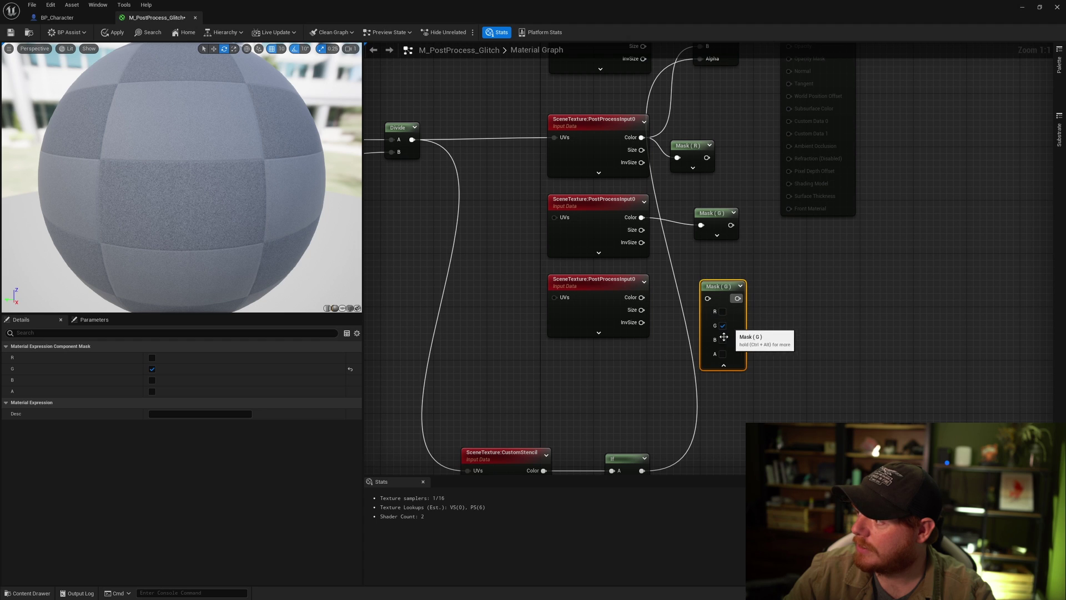
pyautogui.click(723, 339)
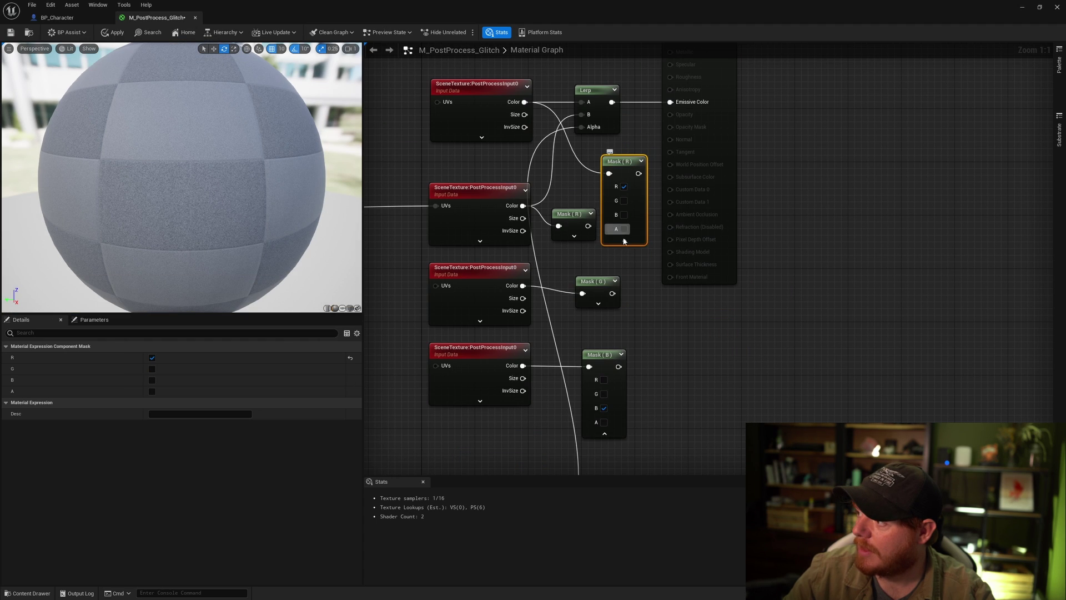
# Set the mask fed by the uppermost, unpixelated PostProcessInput0 node to the A channel only
pyautogui.click(624, 186)
pyautogui.click(624, 229)
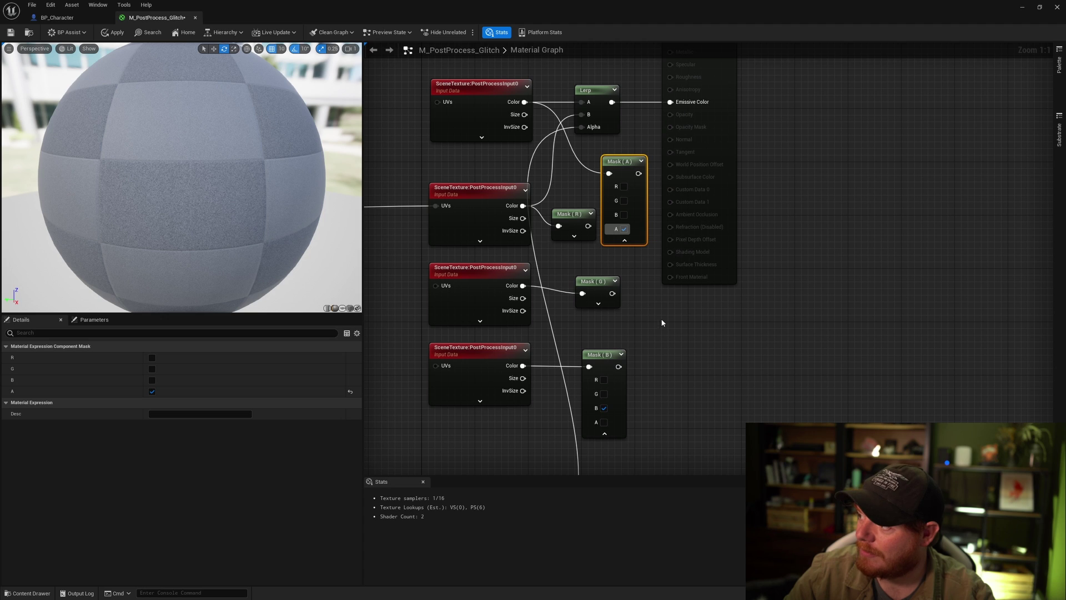
pyautogui.click(672, 234)
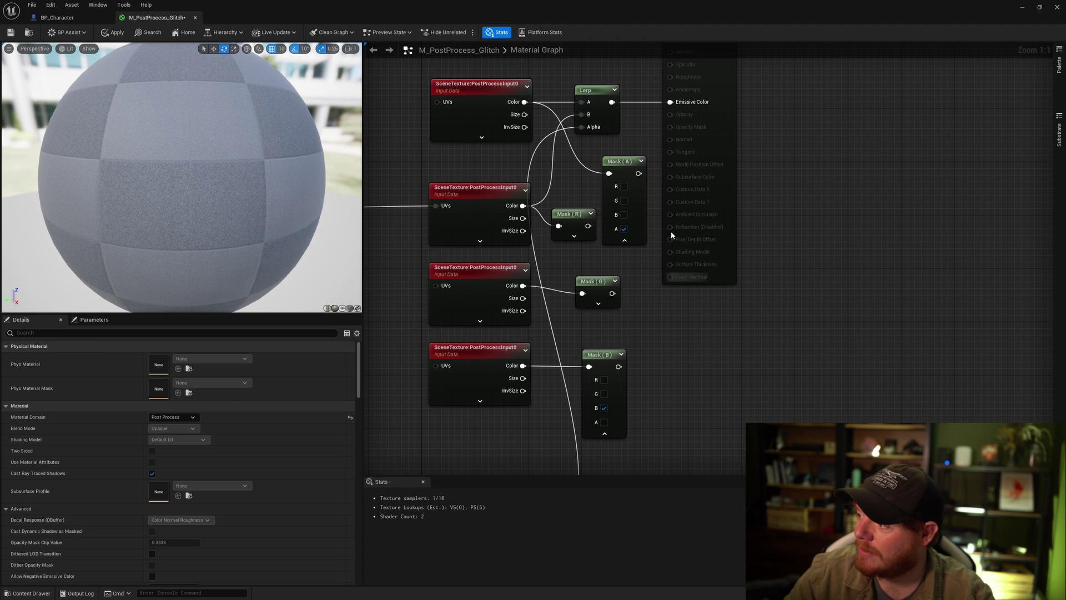
# Add a MakeFloat4 node and connect the R, G, B and A masks to its X, Y, Z and A inputs
pyautogui.rightClick(665, 317)
pyautogui.write('makefloat4')
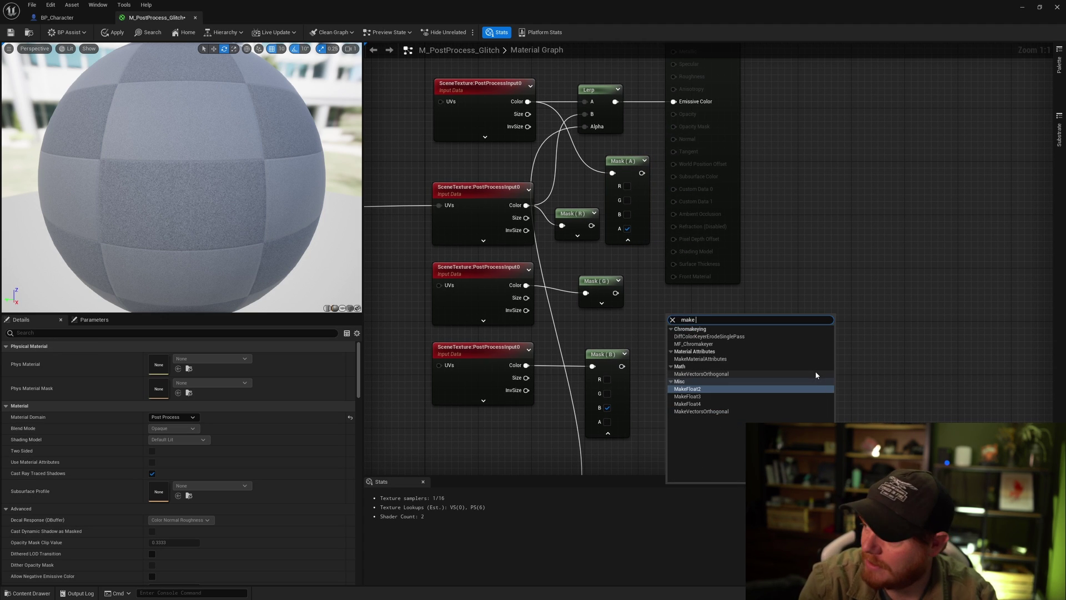
pyautogui.press('Return')
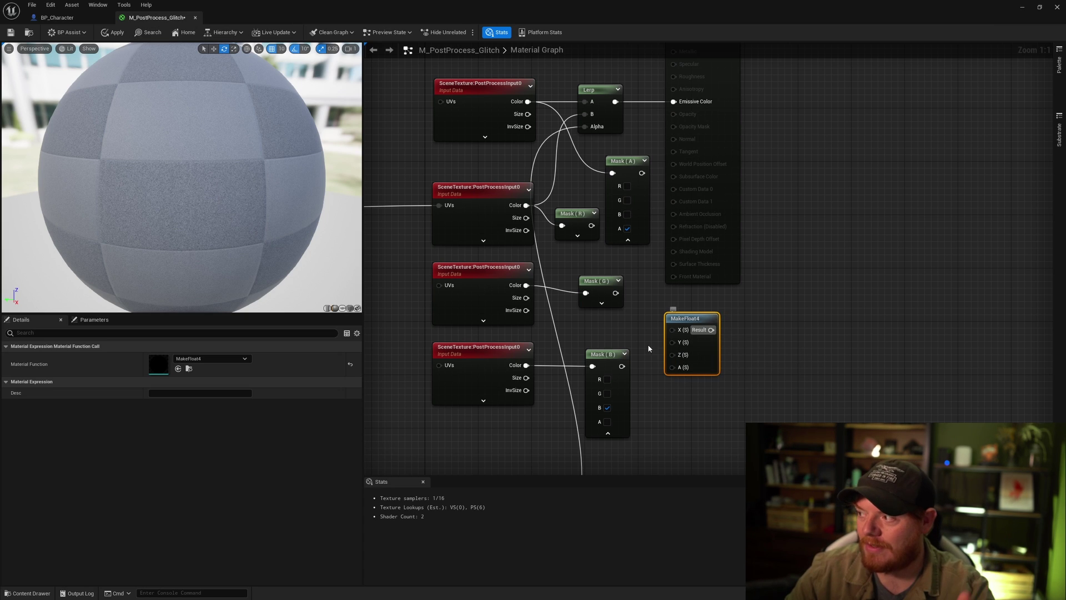
pyautogui.click(640, 280)
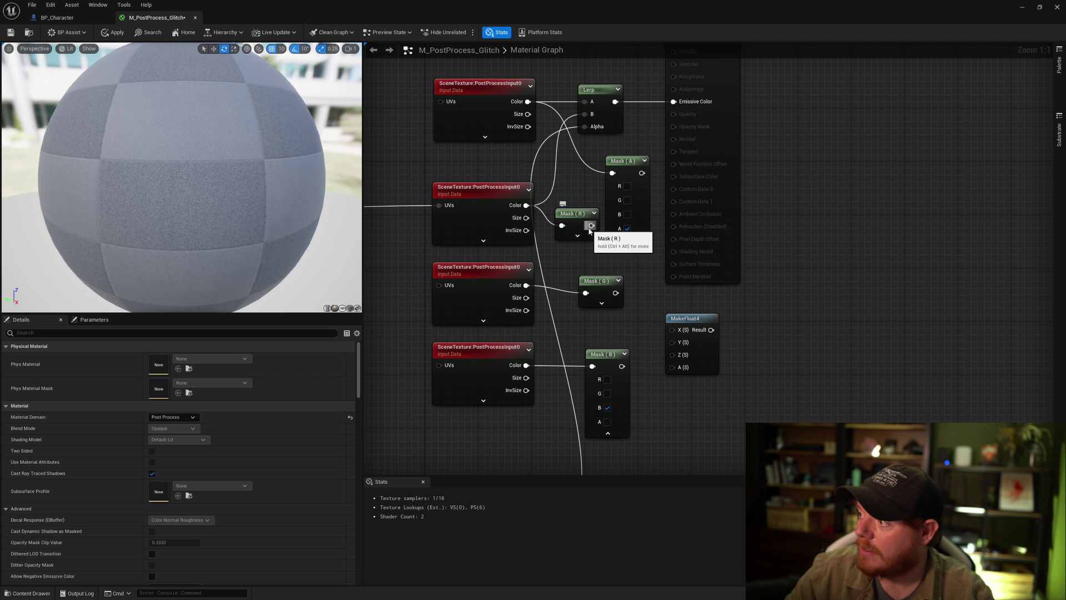
pyautogui.moveTo(591, 225); pyautogui.dragTo(610, 298)
pyautogui.click(675, 339)
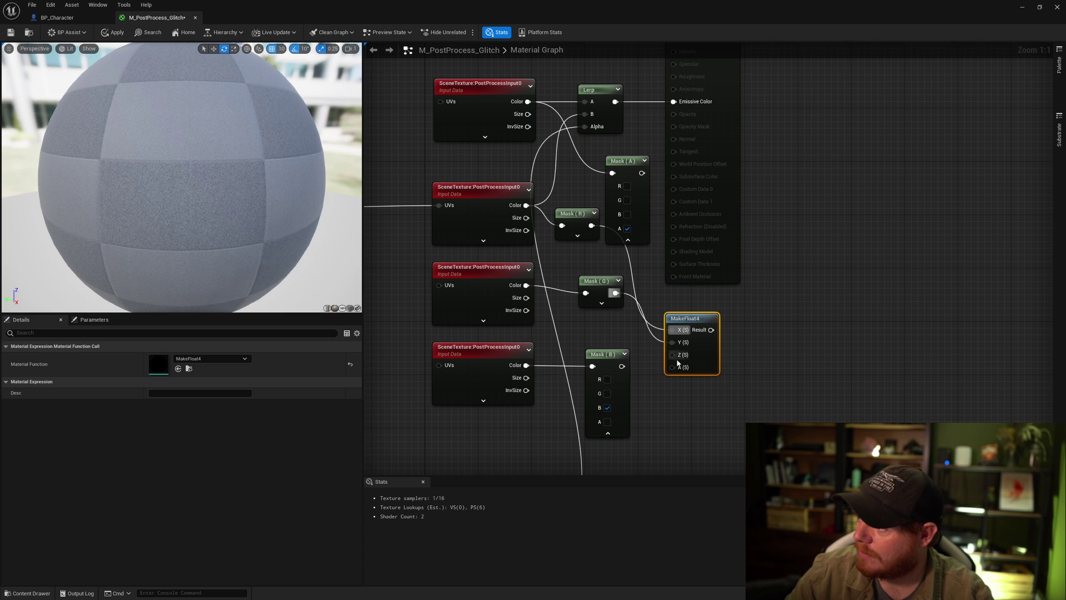
pyautogui.moveTo(622, 366); pyautogui.dragTo(682, 355)
pyautogui.moveTo(641, 173); pyautogui.dragTo(683, 370)
# Feed the MakeFloat4 result into the Lerp's B input and apply the material
pyautogui.moveTo(772, 302); pyautogui.dragTo(810, 387, button='right')
pyautogui.rightClick(816, 357)
pyautogui.moveTo(766, 381); pyautogui.dragTo(639, 166)
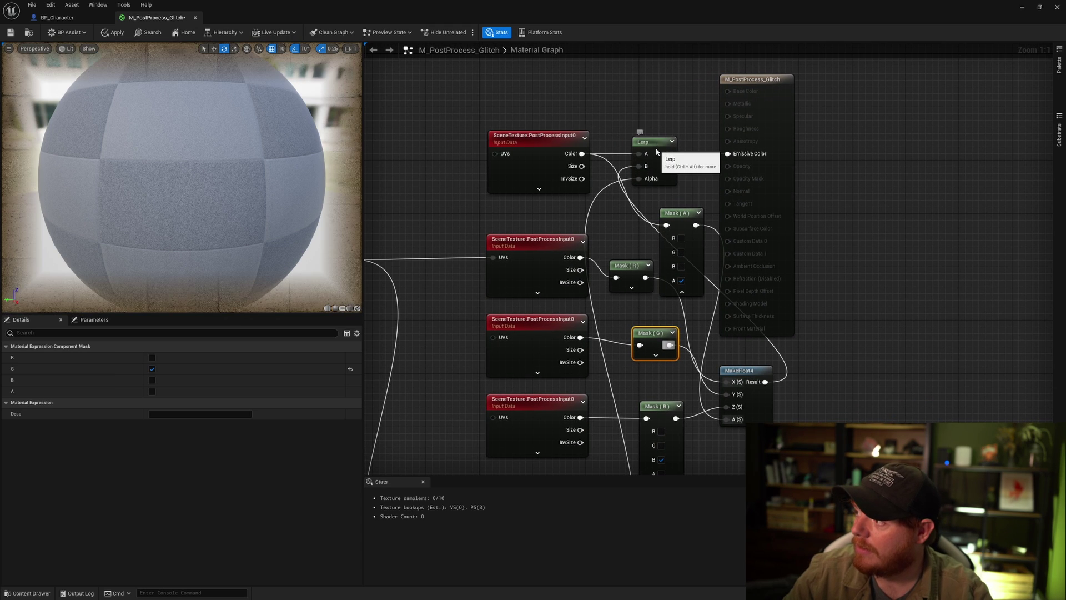
pyautogui.click(659, 158)
pyautogui.press('f')
pyautogui.click(472, 383)
# Offset the UV Divide's output with an Add node whose B is 0.005, and feed it into the UVs of the G channel's PostProcessInput0
pyautogui.moveTo(627, 304); pyautogui.dragTo(892, 192, button='right')
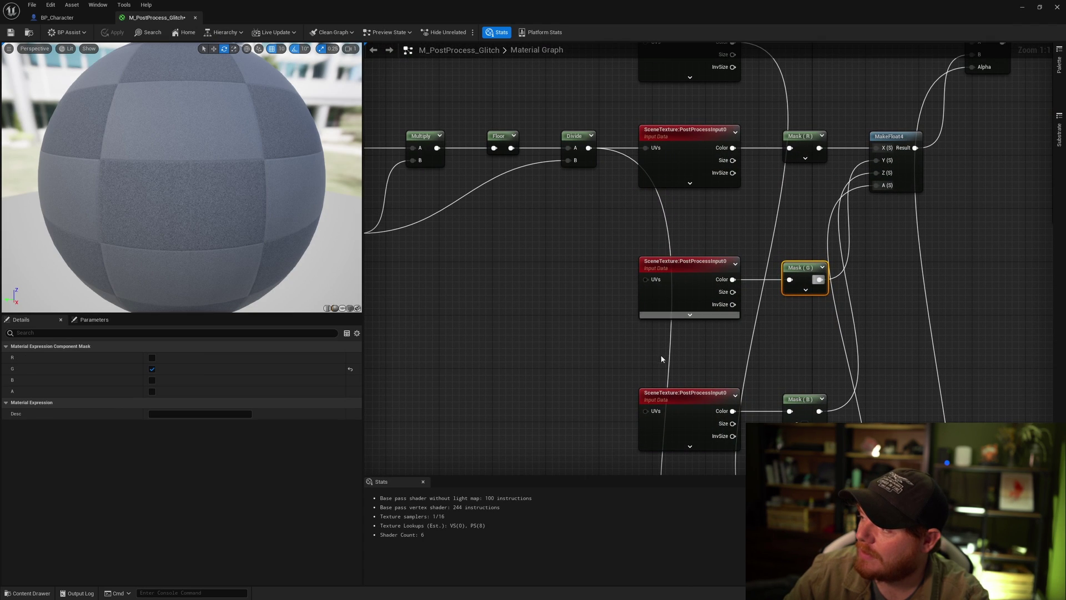
pyautogui.moveTo(575, 363); pyautogui.dragTo(656, 357, button='right')
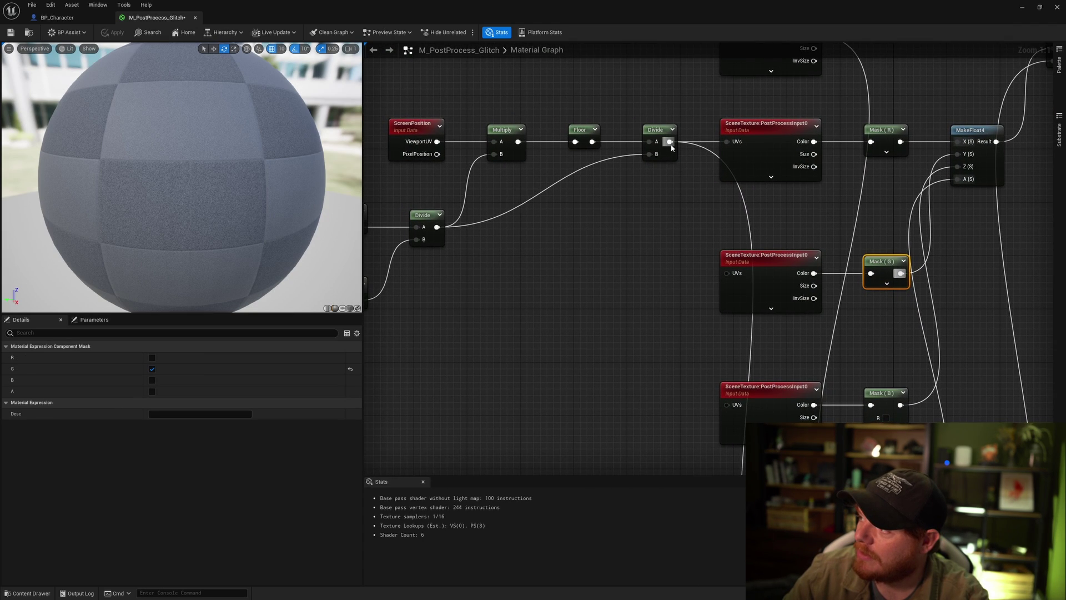
pyautogui.moveTo(669, 142); pyautogui.dragTo(649, 272)
pyautogui.write('add')
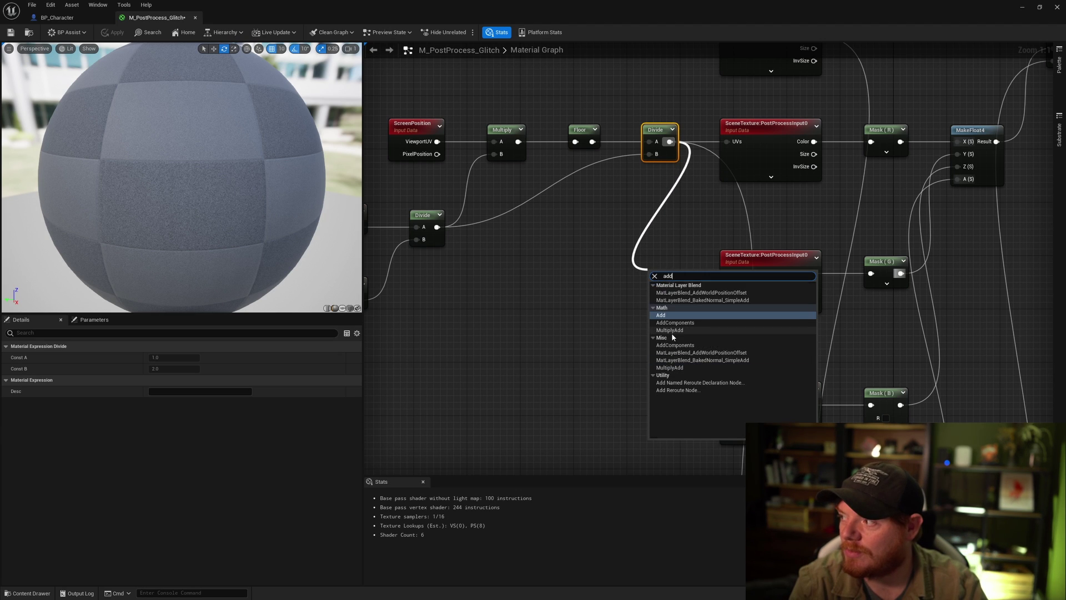
pyautogui.press('Return')
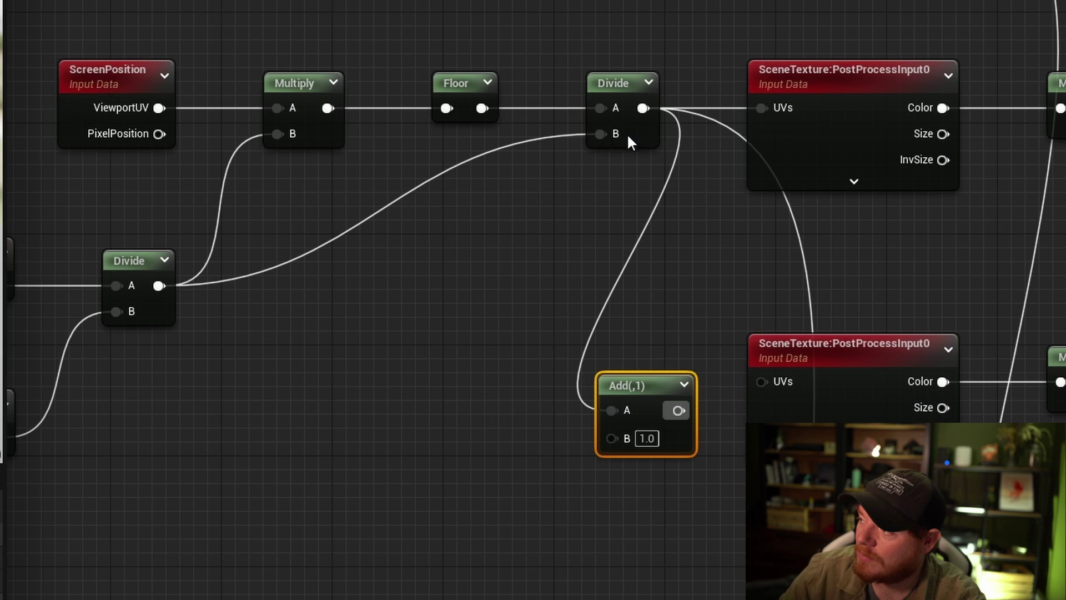
pyautogui.click(646, 438)
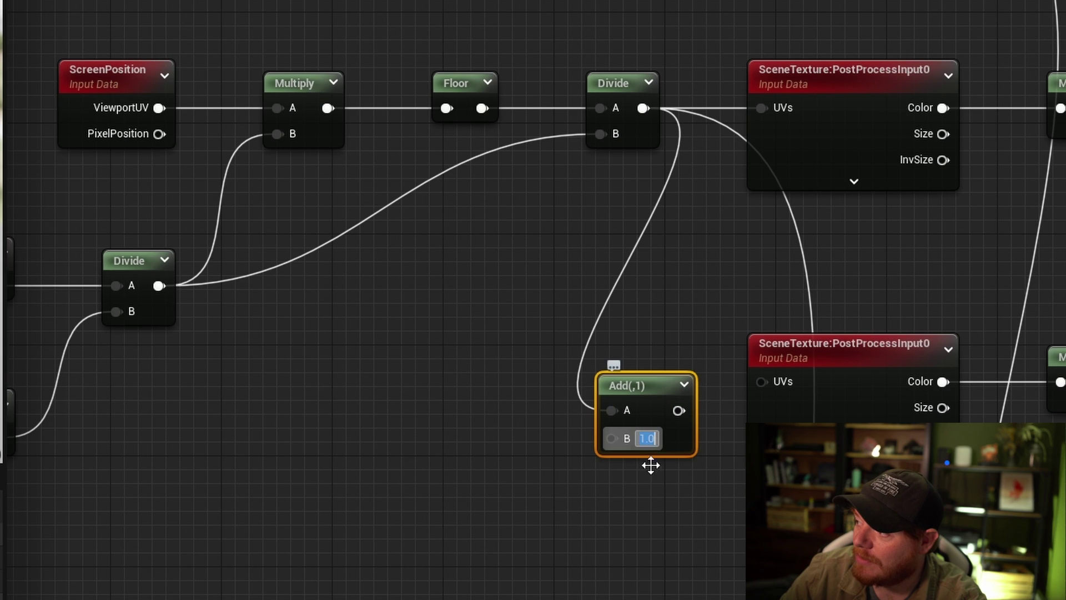
pyautogui.write('0.005')
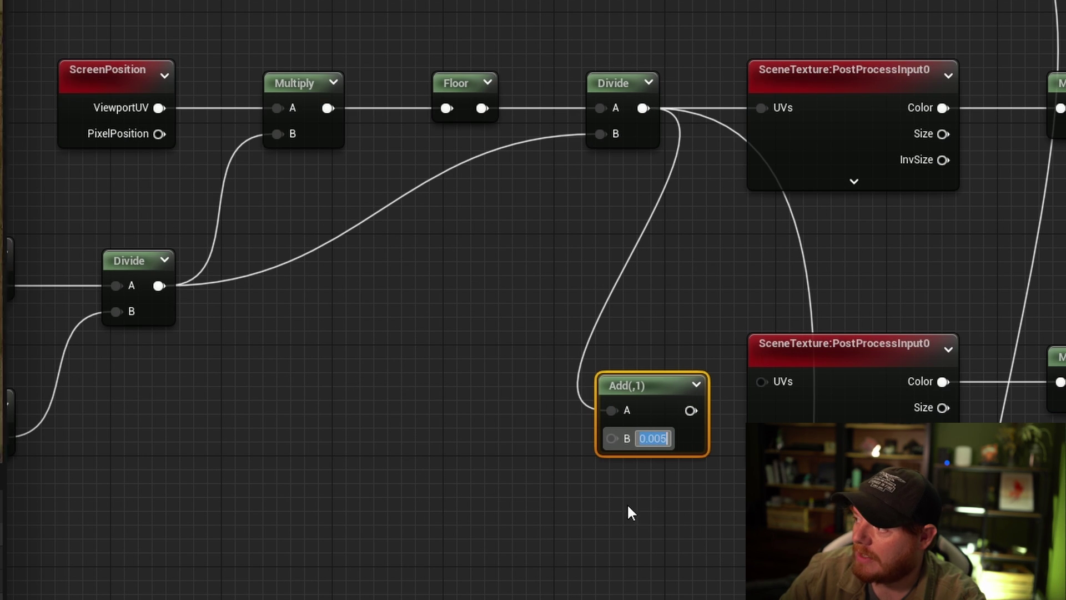
pyautogui.press('Return')
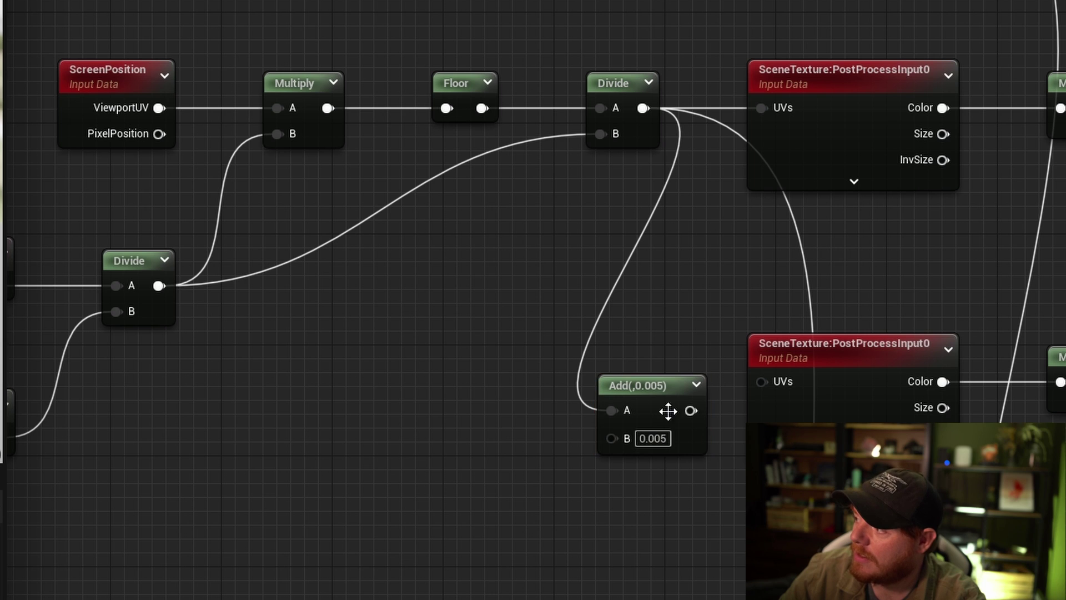
pyautogui.moveTo(703, 410); pyautogui.dragTo(790, 386)
# Duplicate the Add node for the B channel's PostProcessInput0 UVs, set its B to -0.005 and feed its A from the UV Divide
pyautogui.moveTo(615, 540); pyautogui.dragTo(620, 324, button='right')
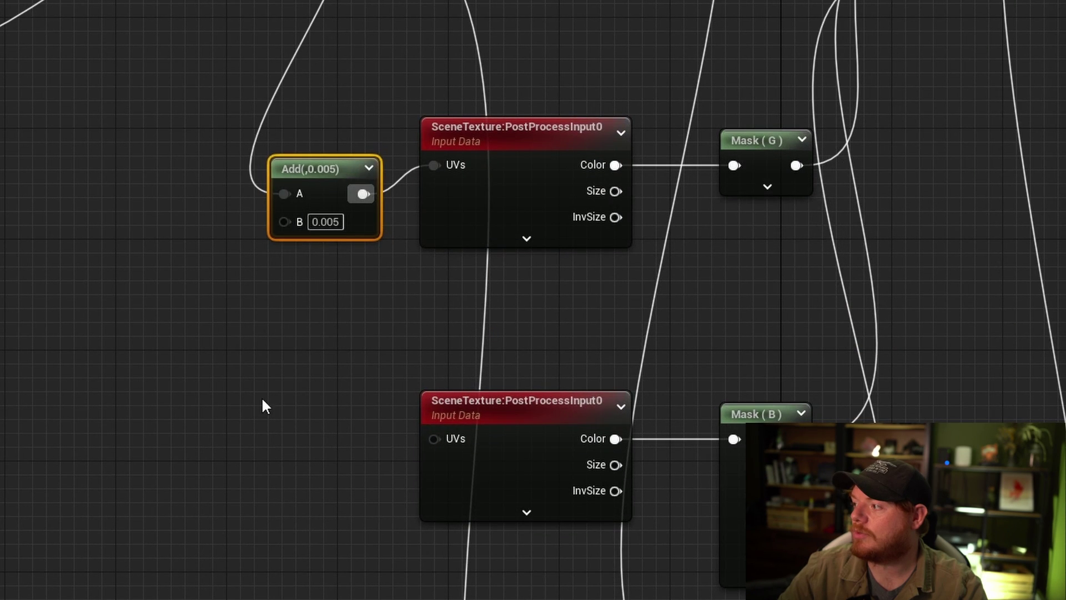
pyautogui.hotkey('ctrl', 'd')
pyautogui.moveTo(434, 439); pyautogui.dragTo(377, 445)
pyautogui.write('-0.005')
pyautogui.press('Return')
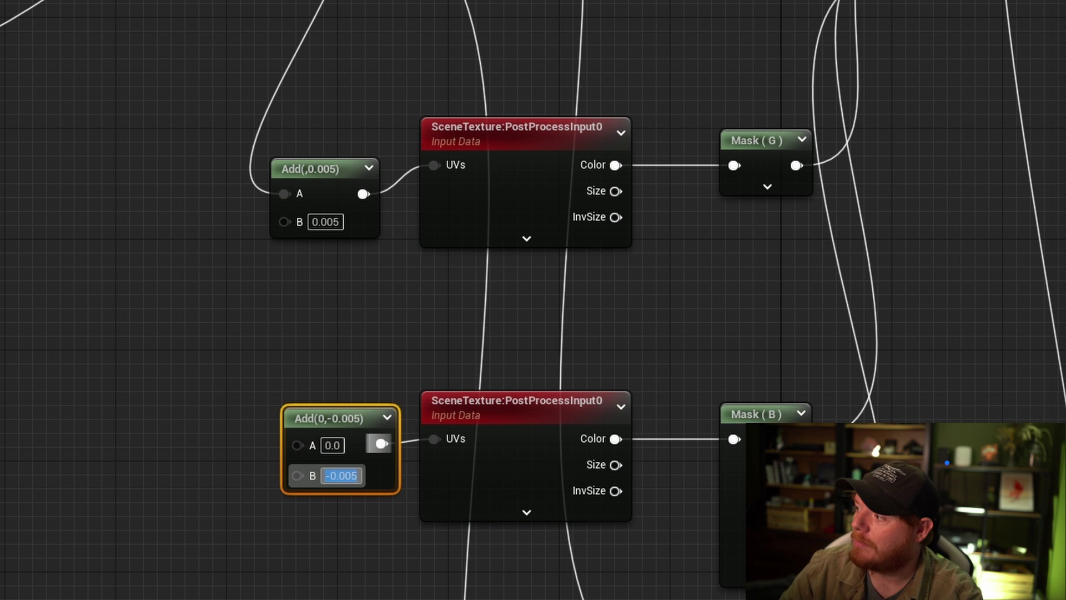
pyautogui.moveTo(333, 371); pyautogui.dragTo(373, 547, button='right')
pyautogui.moveTo(334, 594); pyautogui.dragTo(356, 66)
pyautogui.click(354, 66)
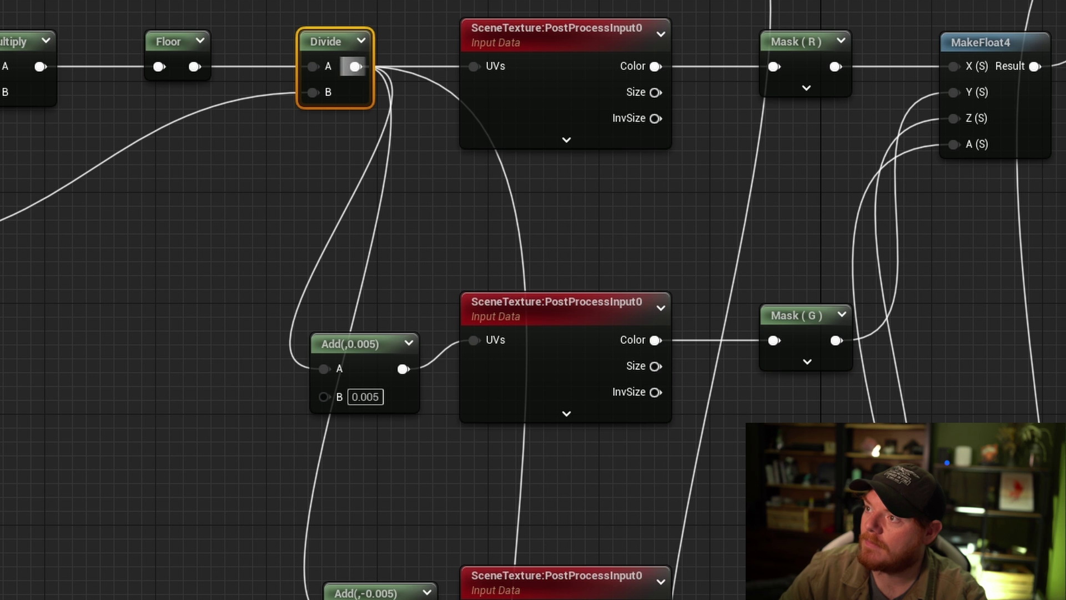
# Inspect the color channel split on the cube in the level viewport from close up and farther away
pyautogui.moveTo(55, 0); pyautogui.dragTo(56, 599)
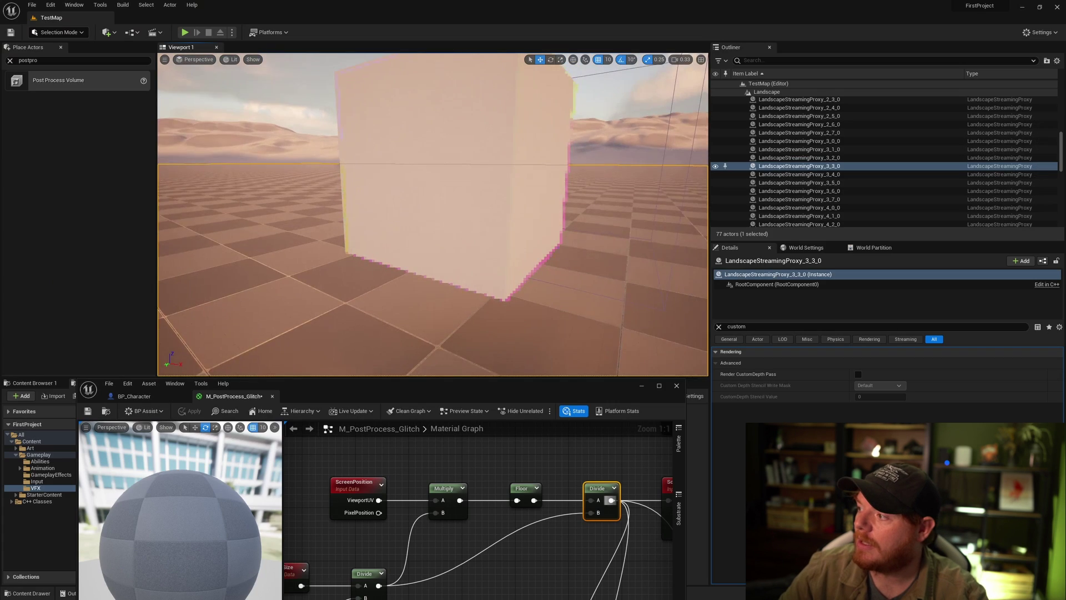
pyautogui.moveTo(433, 215); pyautogui.dragTo(500, 215, button='right')
pyautogui.scroll(-8, 554, 277)
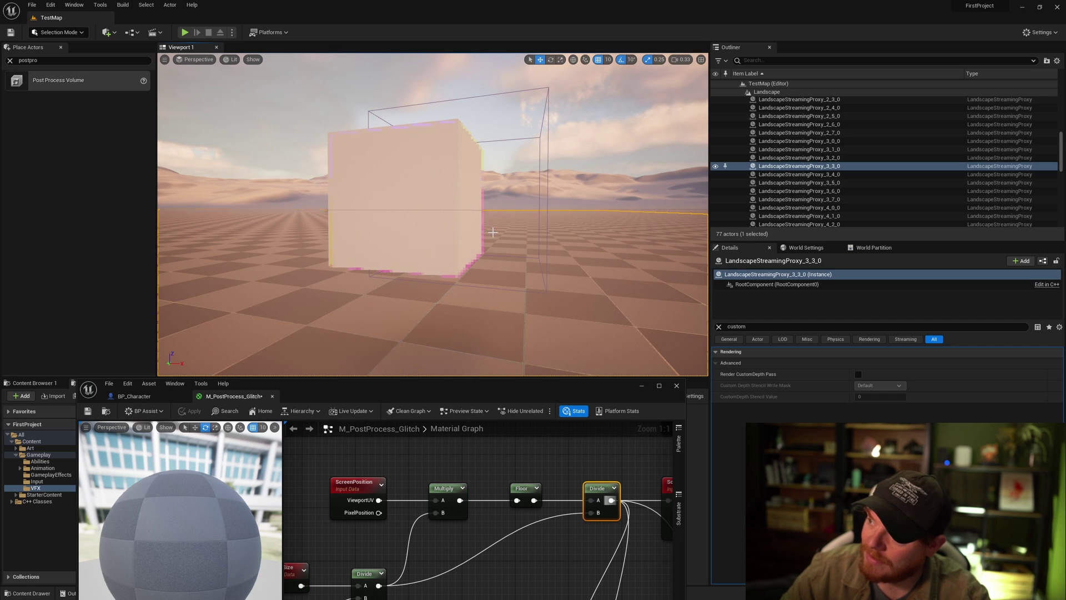
pyautogui.moveTo(550, 391); pyautogui.dragTo(588, 361)
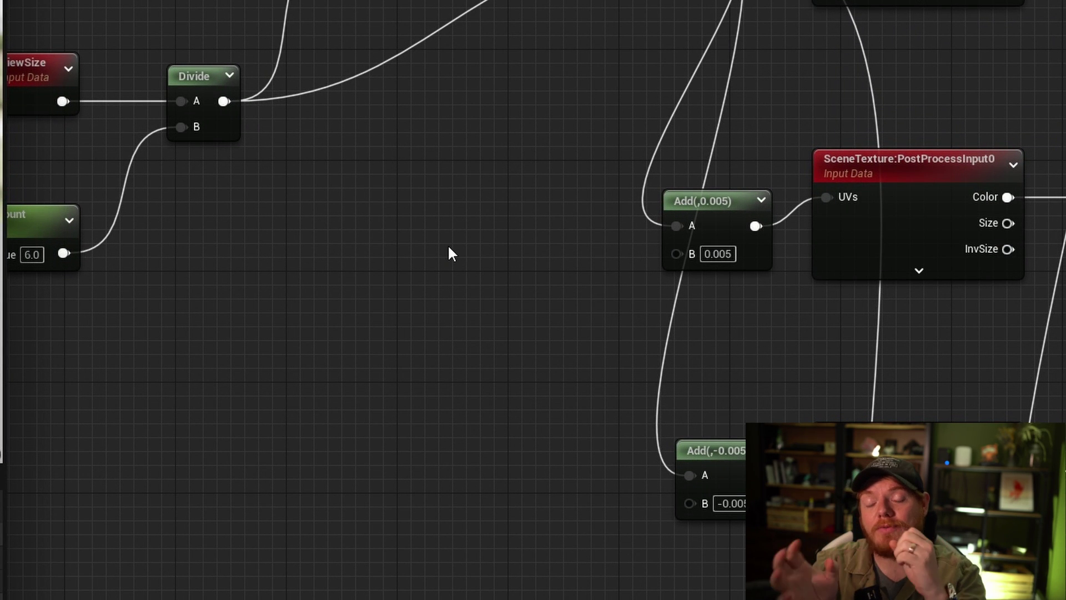
# Add a Time node in the empty area before the Add nodes and connect it to a new Sine node
pyautogui.rightClick(415, 323)
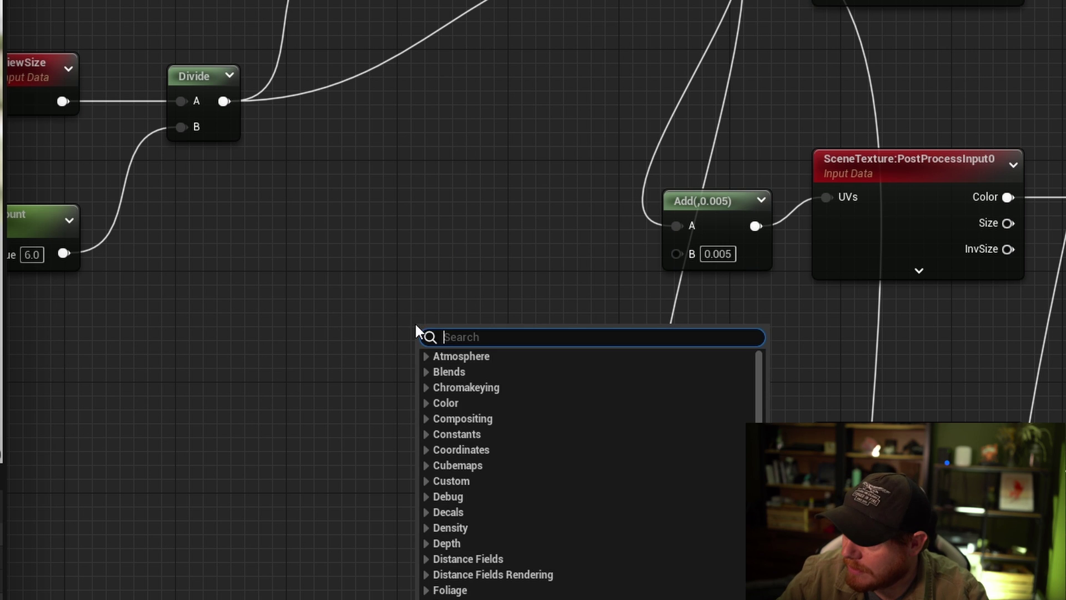
pyautogui.write('time')
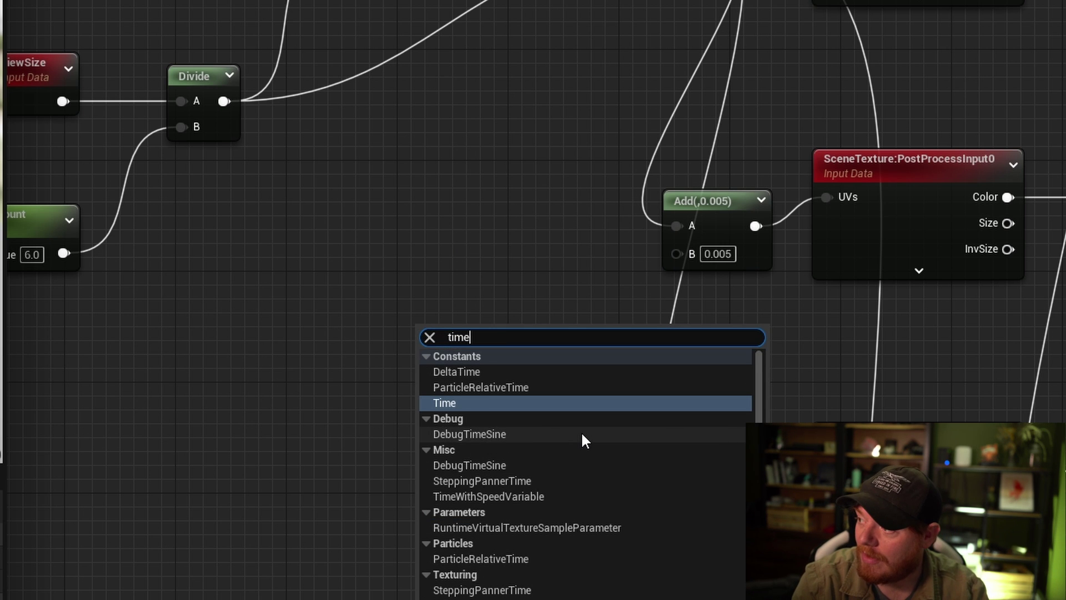
pyautogui.press('Return')
pyautogui.moveTo(445, 369); pyautogui.dragTo(312, 383)
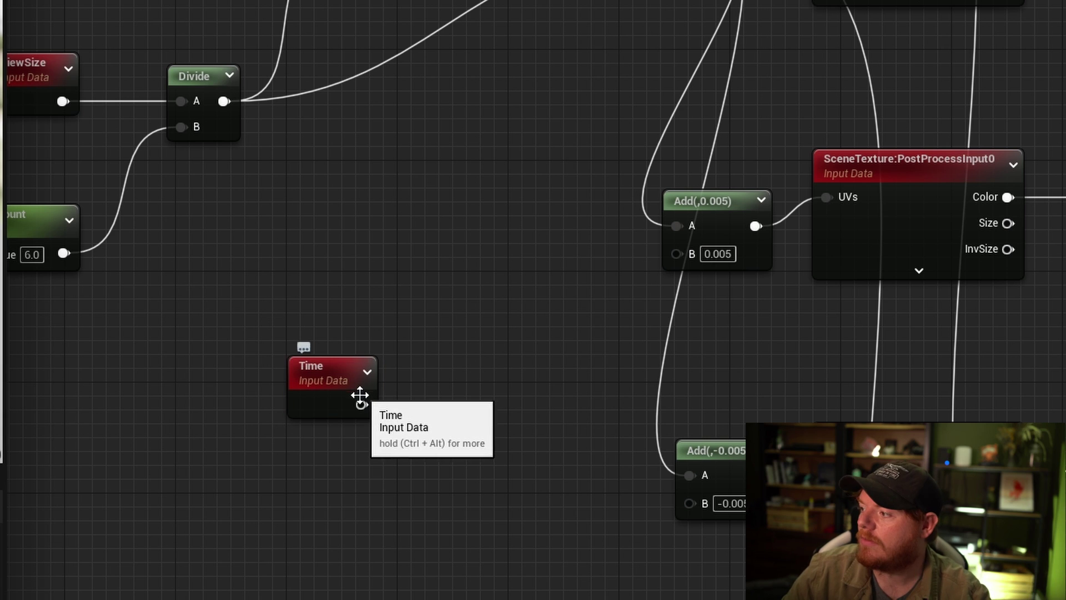
pyautogui.moveTo(368, 404); pyautogui.dragTo(452, 404)
pyautogui.write('sine')
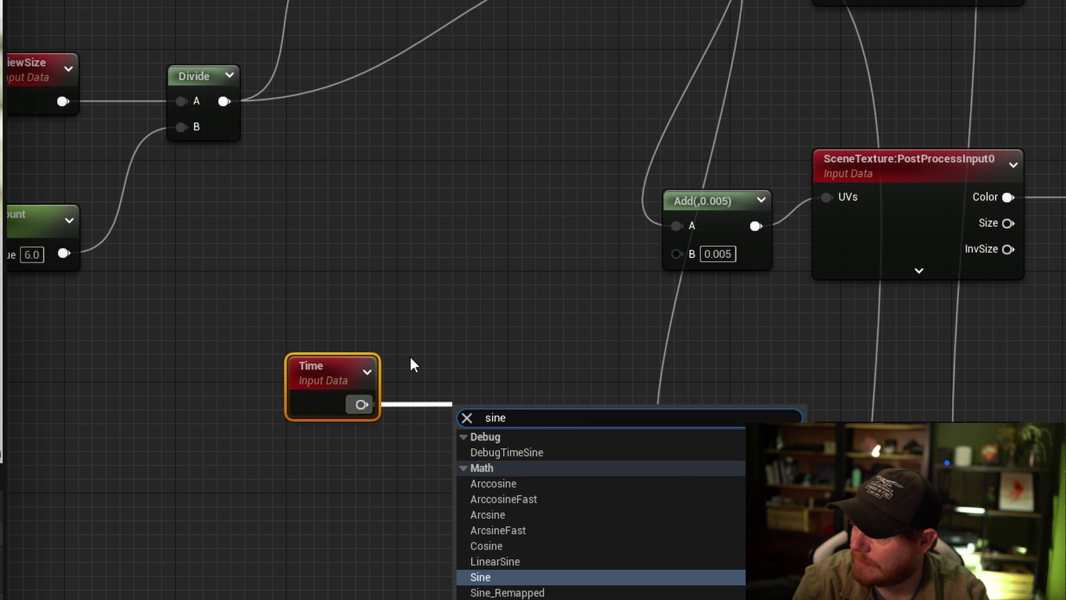
pyautogui.press('Return')
# Add a Lerp node after the Sine and drive its Alpha input from the Sine's output
pyautogui.moveTo(502, 440); pyautogui.dragTo(530, 333)
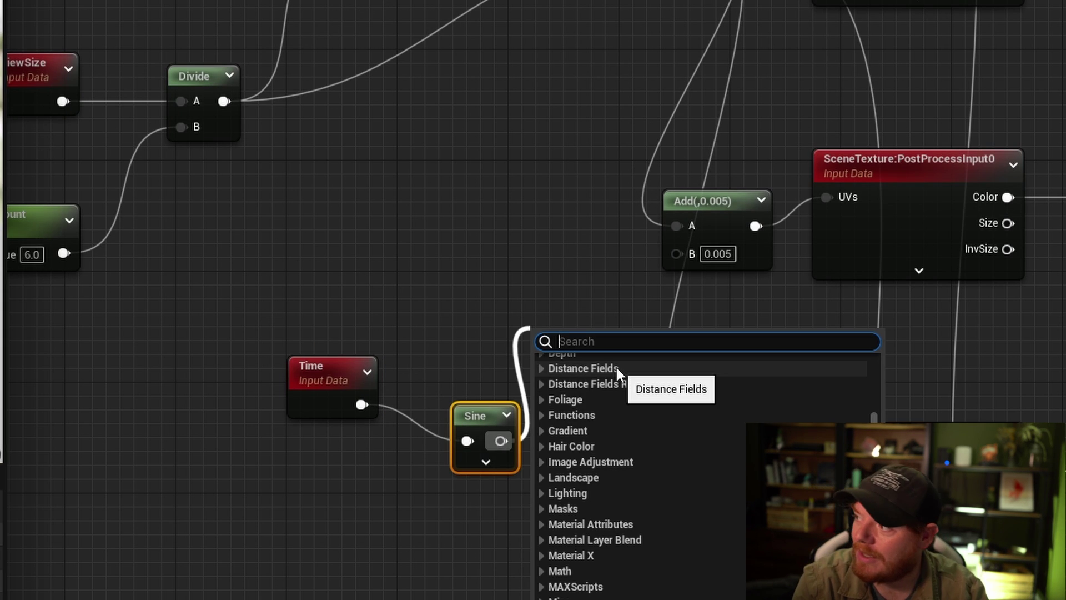
pyautogui.write('lerp')
pyautogui.press('Return')
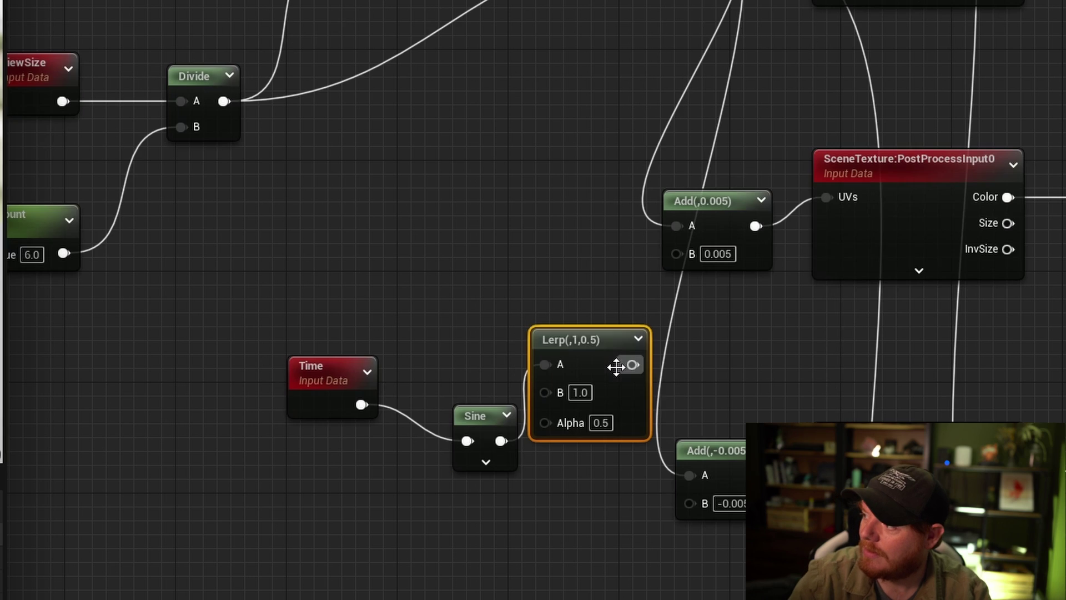
pyautogui.keyDown('alt'); pyautogui.click(545, 364); pyautogui.keyUp('alt')
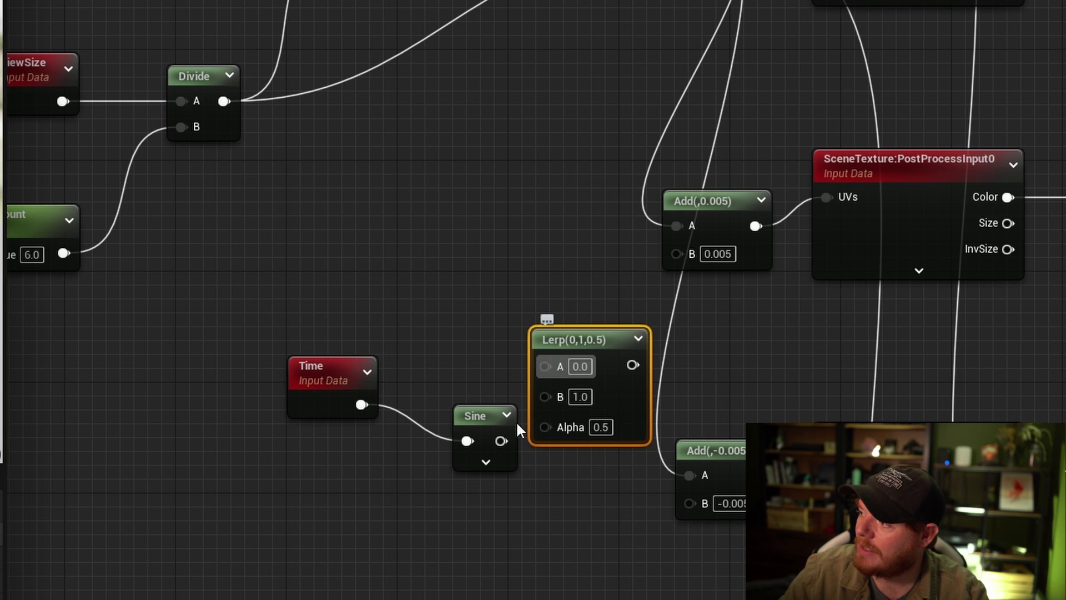
pyautogui.moveTo(502, 440); pyautogui.dragTo(562, 435)
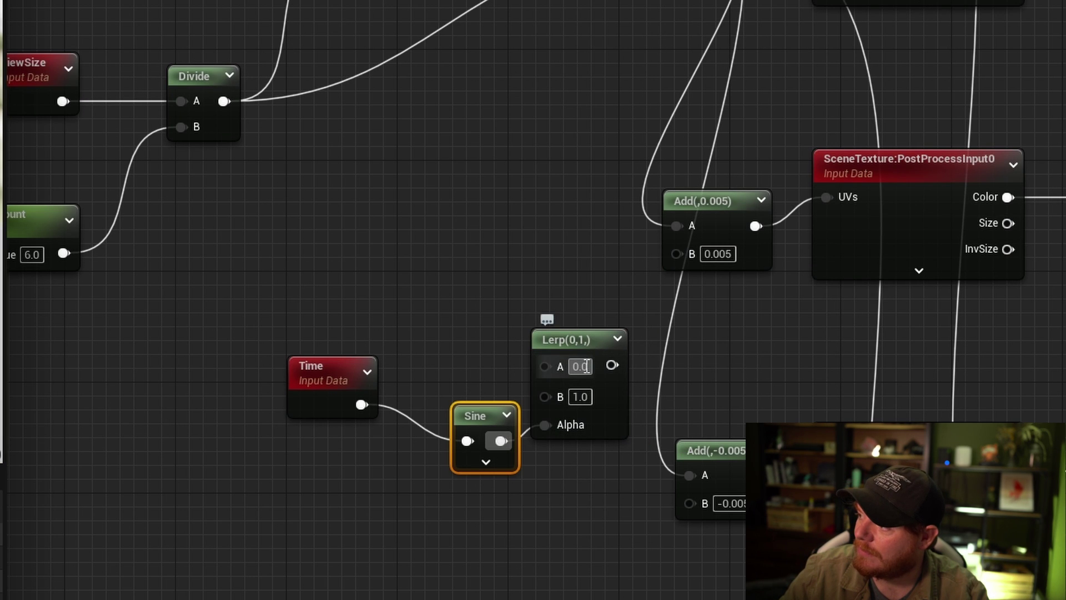
# Set the Lerp's B to 0.005 and connect its output to the B input of the G channel's Add node
pyautogui.click(579, 366)
pyautogui.click(580, 395)
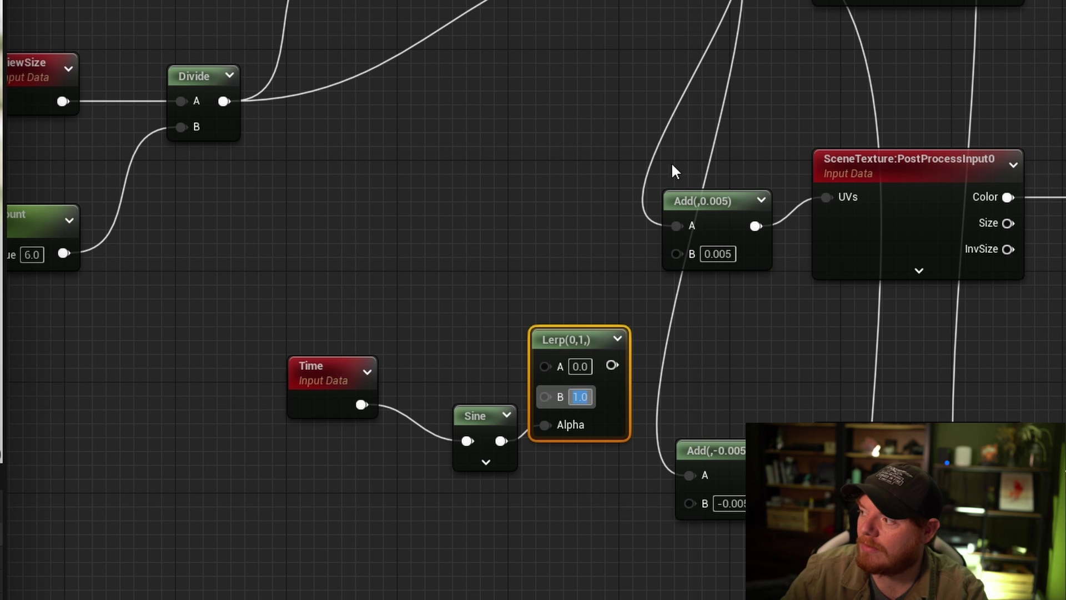
pyautogui.write('0.005')
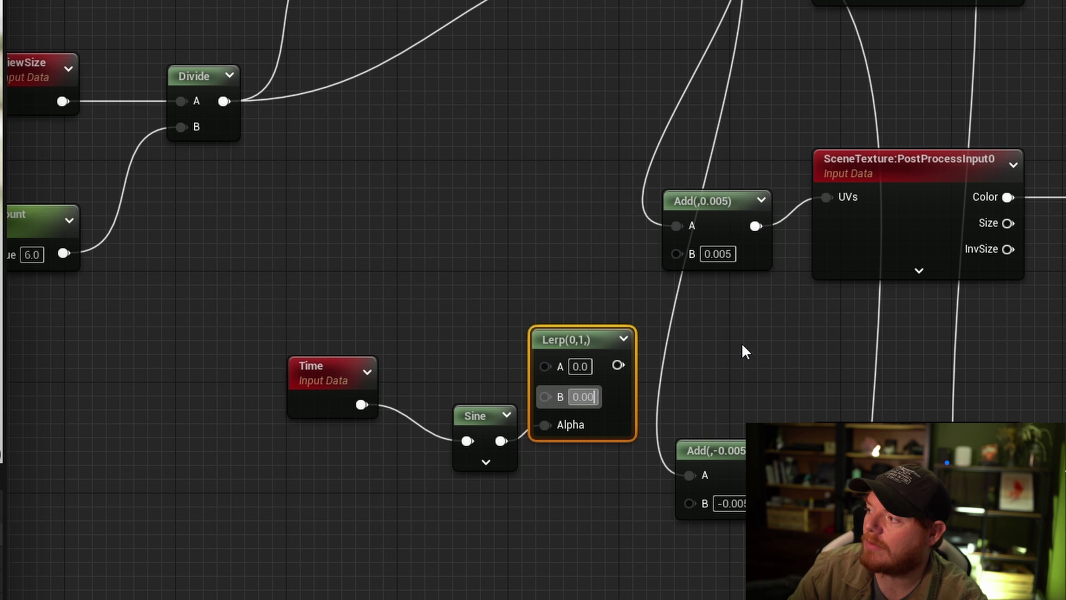
pyautogui.press('Return')
pyautogui.moveTo(613, 364); pyautogui.dragTo(676, 252)
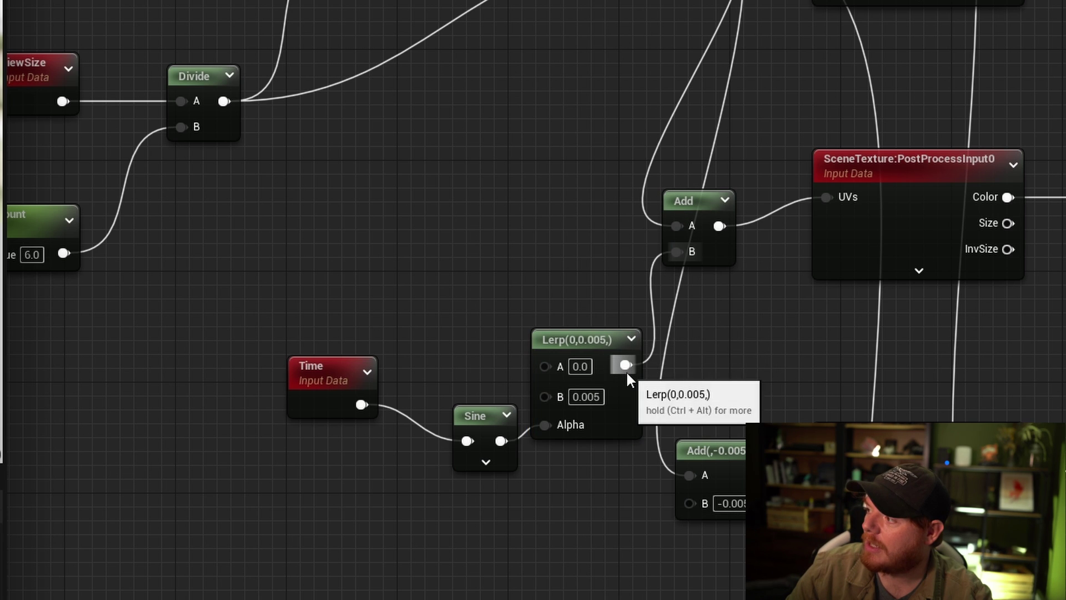
pyautogui.hotkey('ctrl', 'z')
pyautogui.moveTo(626, 364); pyautogui.dragTo(678, 259)
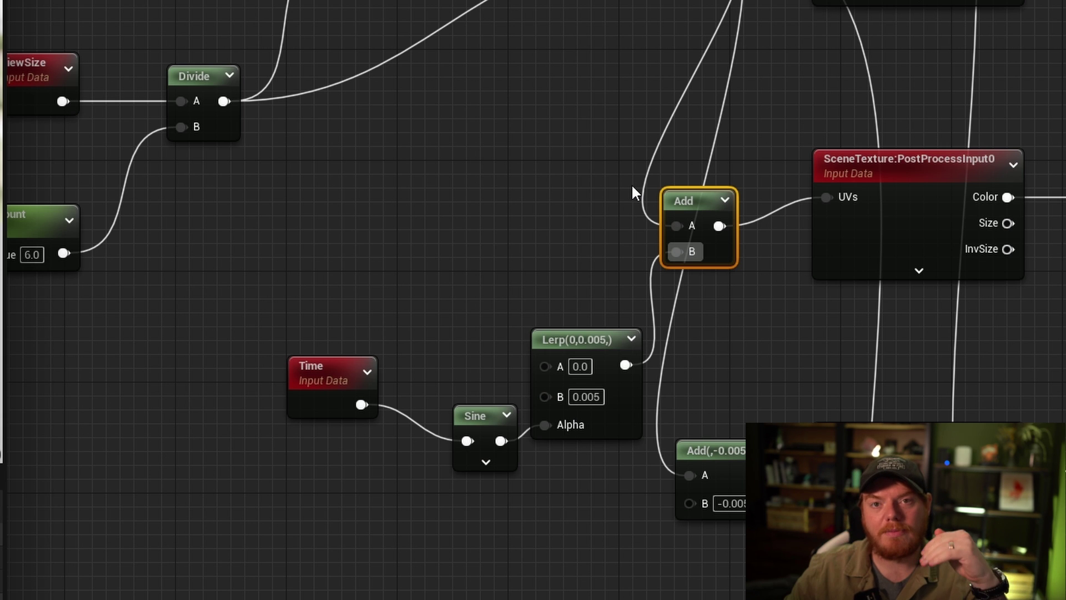
# Duplicate the 0.005 Lerp below the original and drive the copy's Alpha from the Sine
pyautogui.moveTo(557, 574); pyautogui.dragTo(444, 468, button='right')
pyautogui.click(454, 238)
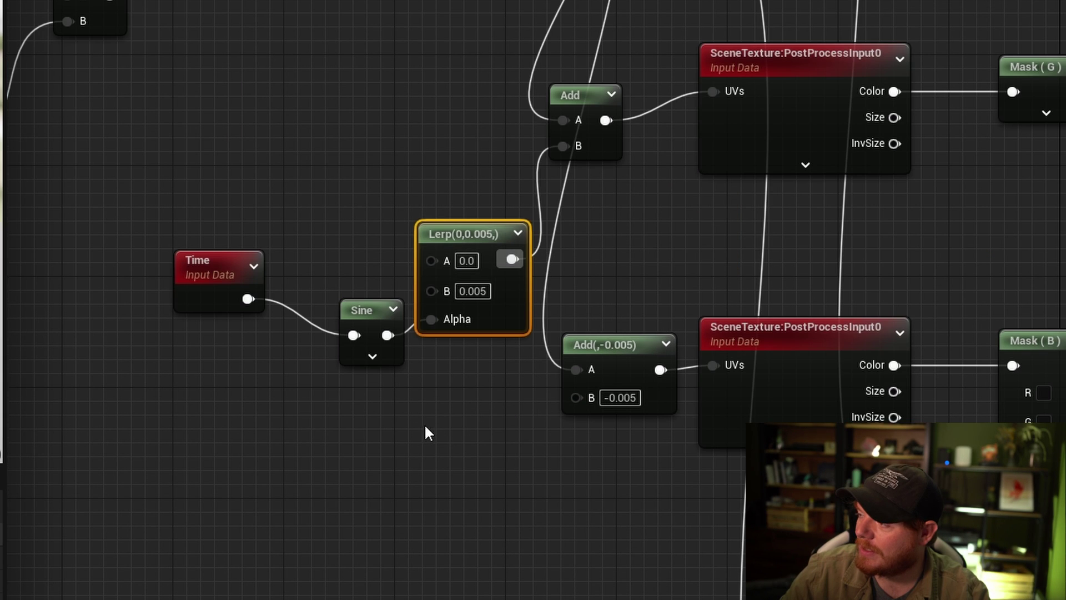
pyautogui.hotkey('ctrl', 'd')
pyautogui.moveTo(387, 335); pyautogui.dragTo(433, 516)
# Set the duplicated Lerp's B to 0.002 and connect its output to the B input of the B channel's Add node
pyautogui.click(469, 485)
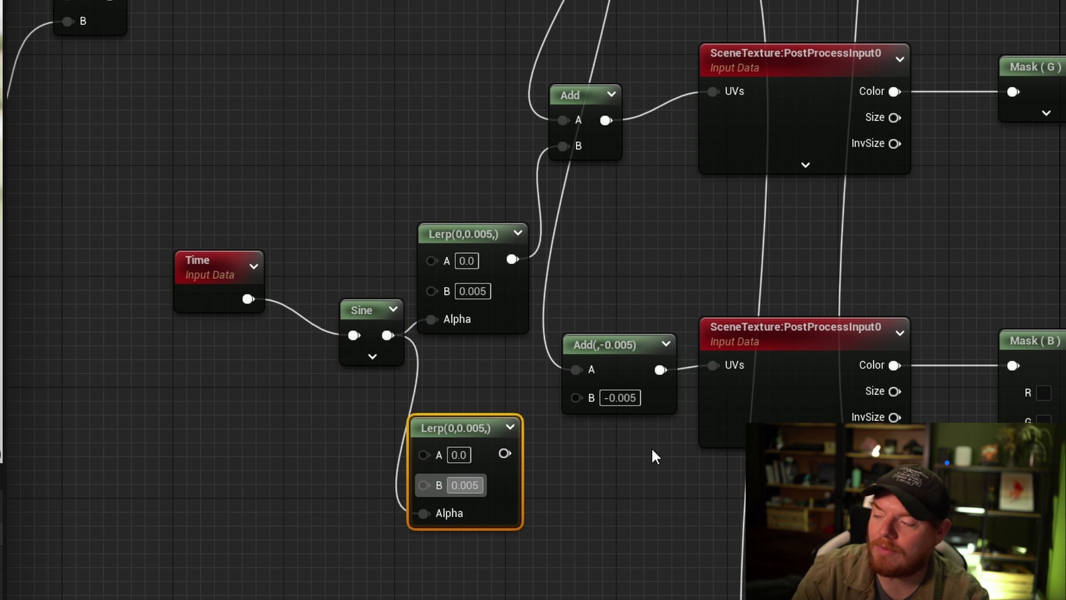
pyautogui.press('BackSpace')
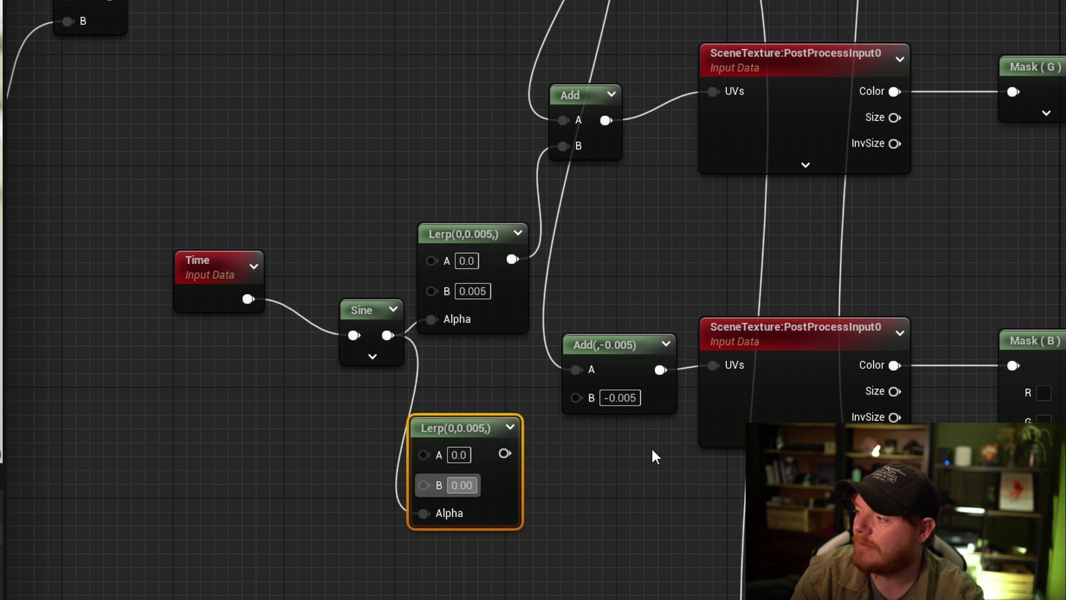
pyautogui.write('2')
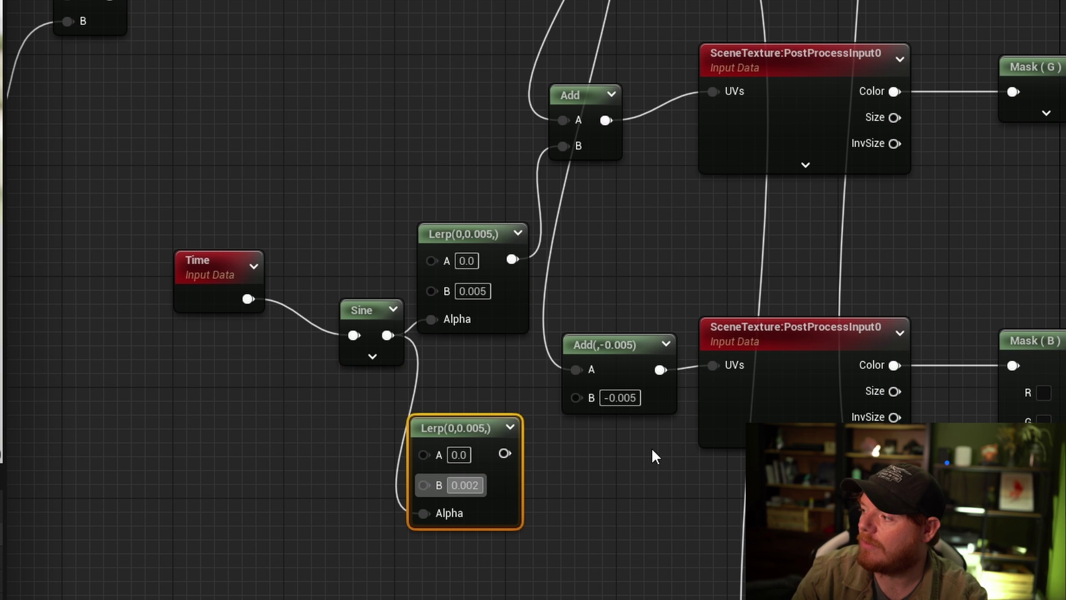
pyautogui.press('Return')
pyautogui.moveTo(505, 453); pyautogui.dragTo(576, 398)
pyautogui.click(620, 586)
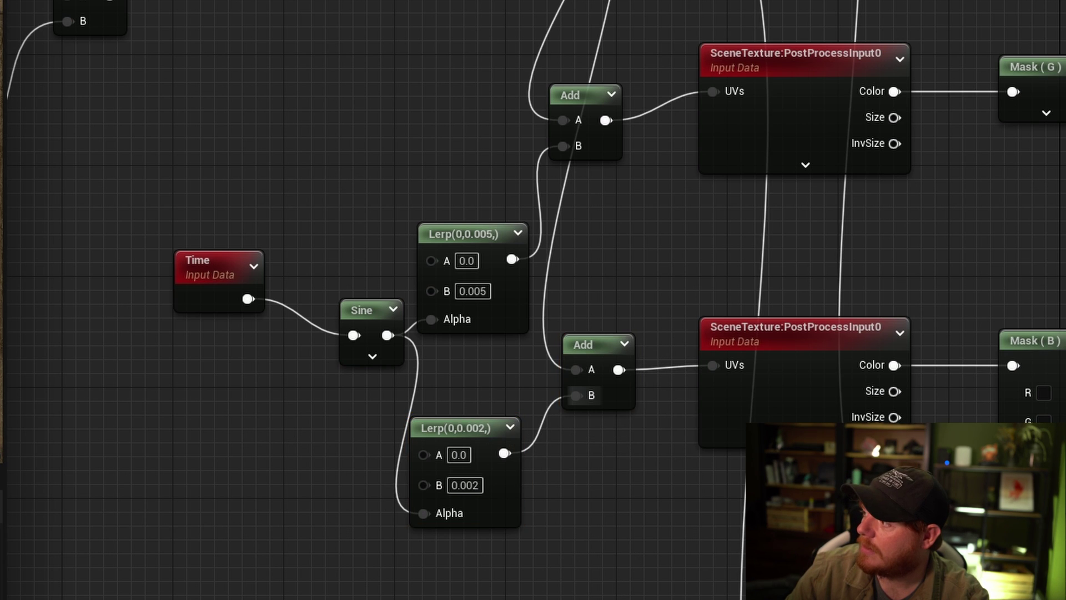
# Set the PixelationAmount parameter's default value to 32 and apply the material changes
pyautogui.click(589, 391)
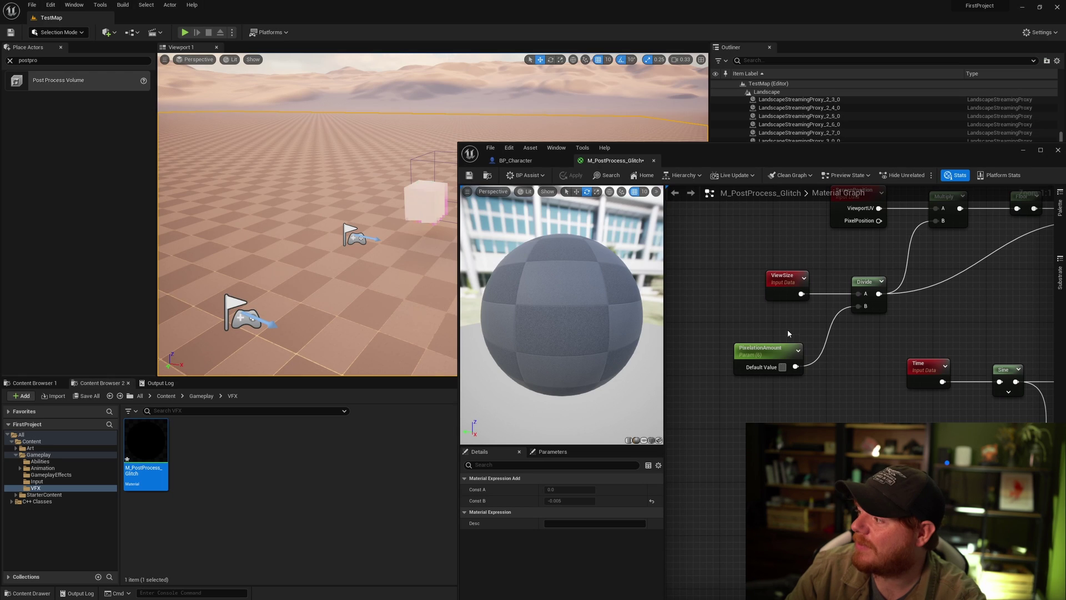
pyautogui.click(783, 367)
pyautogui.write('32')
pyautogui.press('Return')
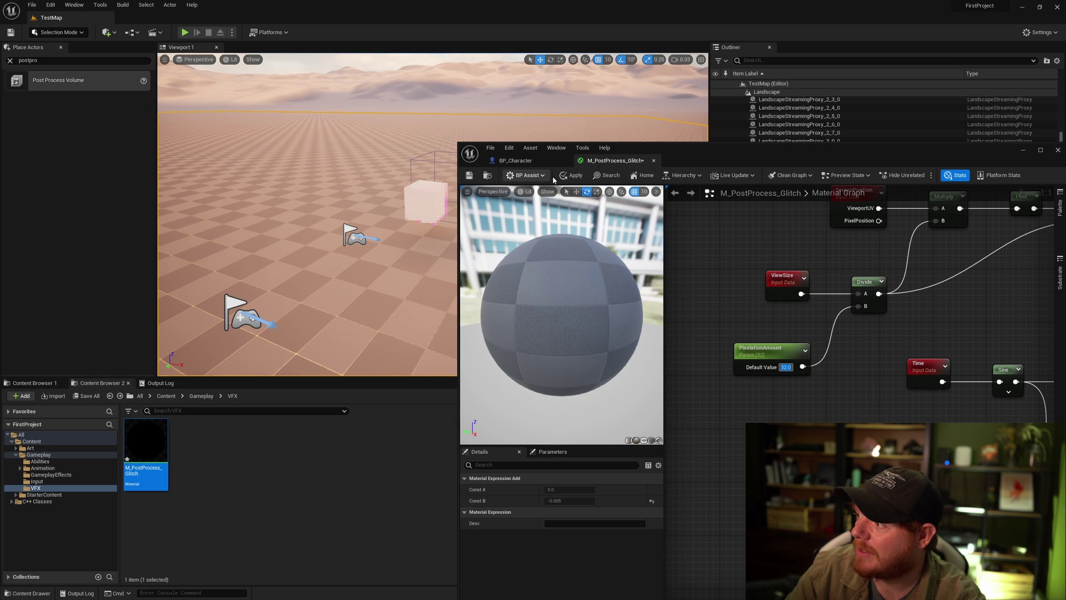
pyautogui.click(572, 175)
# Move the material editor clear of the viewport, place BP_Character in the level, and examine the glitch effect on it from different distances
pyautogui.moveTo(777, 150); pyautogui.dragTo(672, 285)
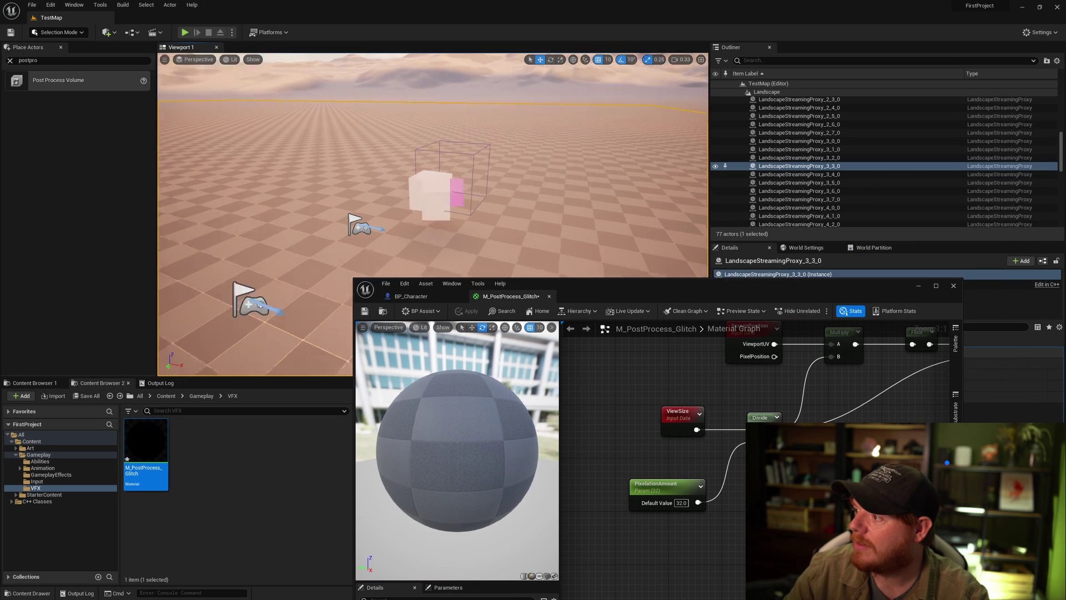
pyautogui.press('w')
pyautogui.moveTo(433, 214)
pyautogui.mouseDown(button='right')
pyautogui.moveTo(405, 250)
pyautogui.moveTo(400, 194)
pyautogui.moveTo(355, 217)
pyautogui.moveTo(344, 189)
pyautogui.moveTo(445, 224)
pyautogui.mouseUp(button='right')
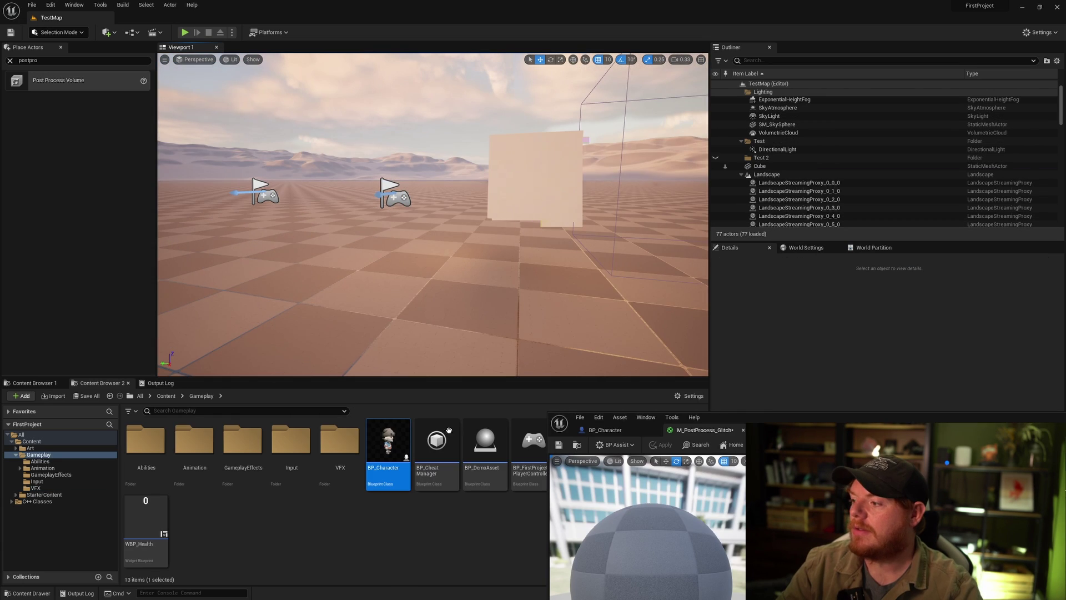
pyautogui.moveTo(388, 441); pyautogui.dragTo(344, 325)
pyautogui.moveTo(345, 325); pyautogui.dragTo(394, 296, button='right')
pyautogui.press('s')
pyautogui.press('s')
pyautogui.press('w')
pyautogui.press('s')
pyautogui.press('w')
# Maximize the material editor and review the pixelation nodes, the Sine-driven Lerp offsets and the channel masks
pyautogui.doubleClick(777, 416)
pyautogui.scroll(3, 871, 203)
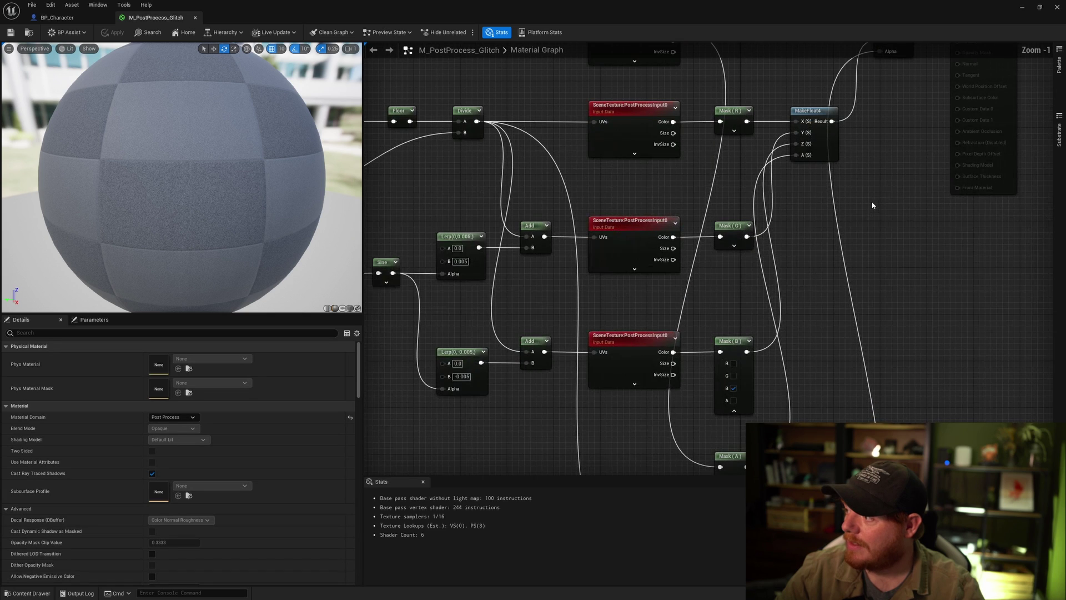
pyautogui.moveTo(872, 205); pyautogui.dragTo(893, 242, button='right')
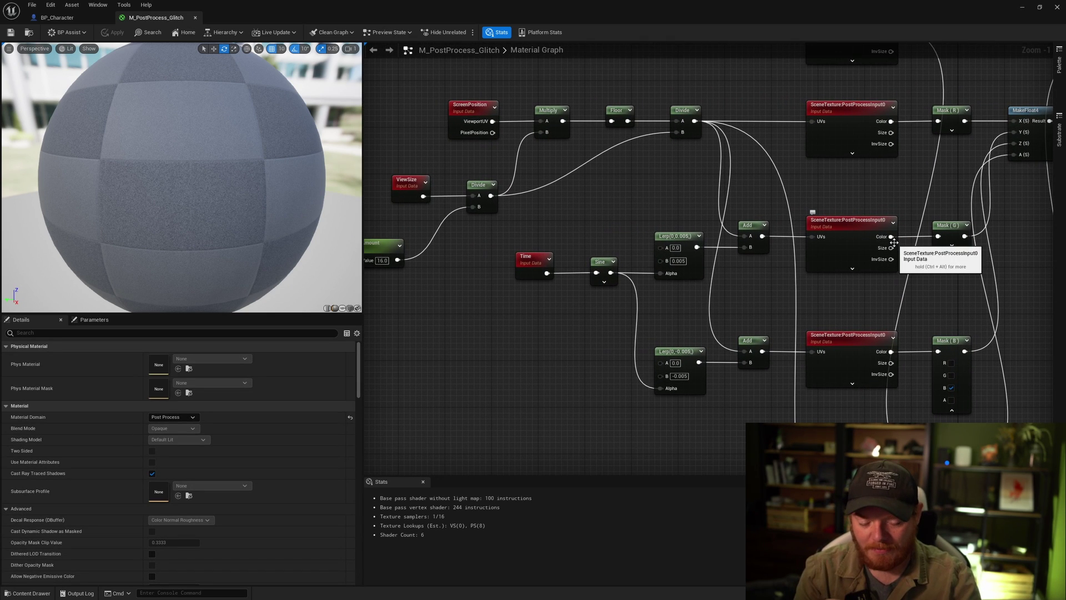
pyautogui.moveTo(894, 242); pyautogui.dragTo(860, 273, button='right')
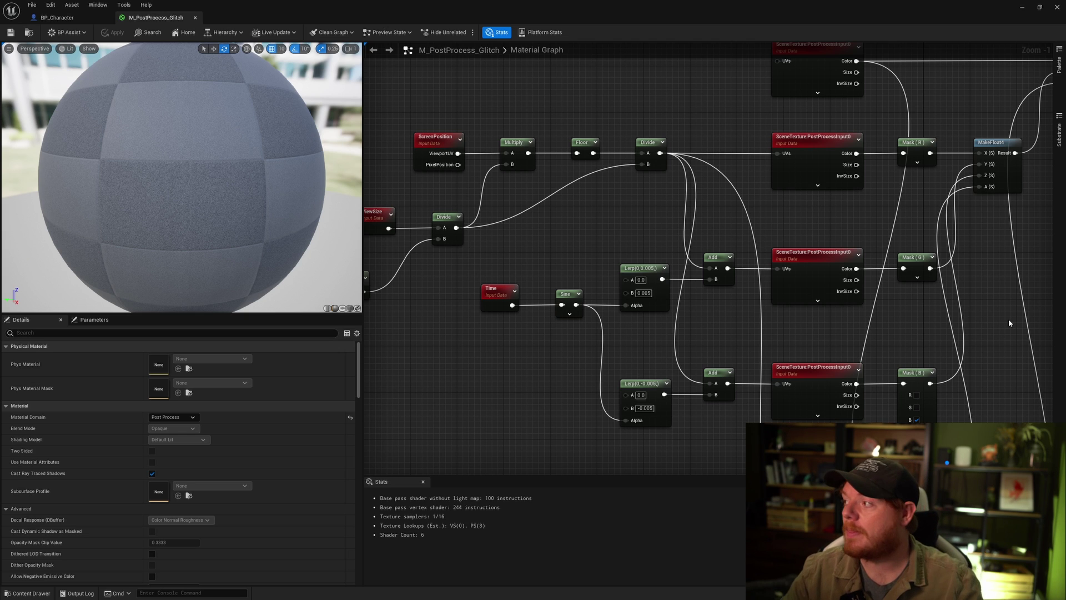
pyautogui.moveTo(1014, 297); pyautogui.dragTo(950, 175, button='right')
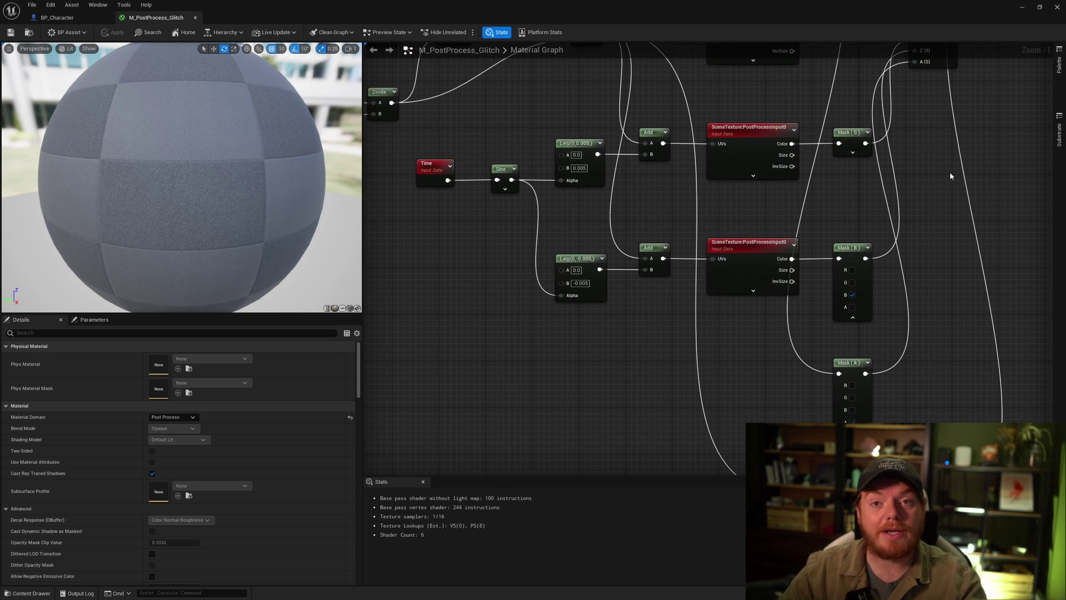